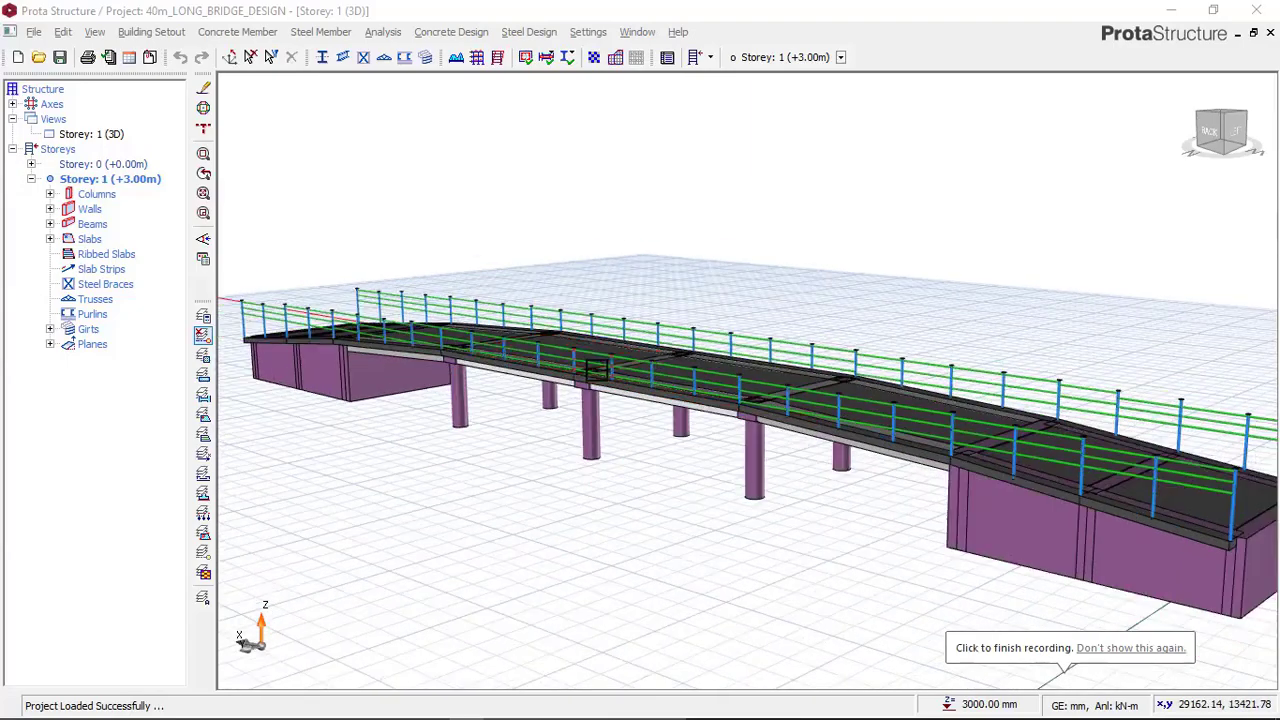
Step: Examine the whole bridge model in 3D, including its deck, railings, round piers and end abutments
scroll(626, 358, up, 5)
scroll(634, 352, down, 5)
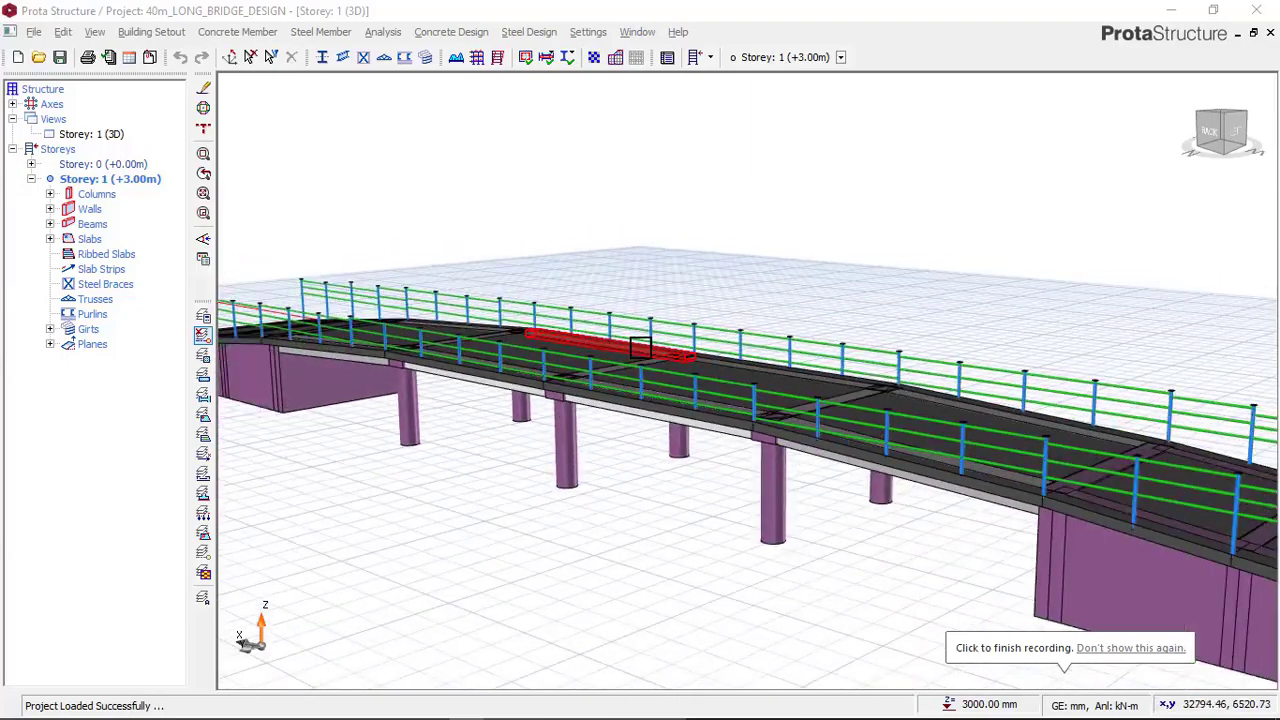
scroll(622, 378, up, 3)
scroll(566, 380, down, 3)
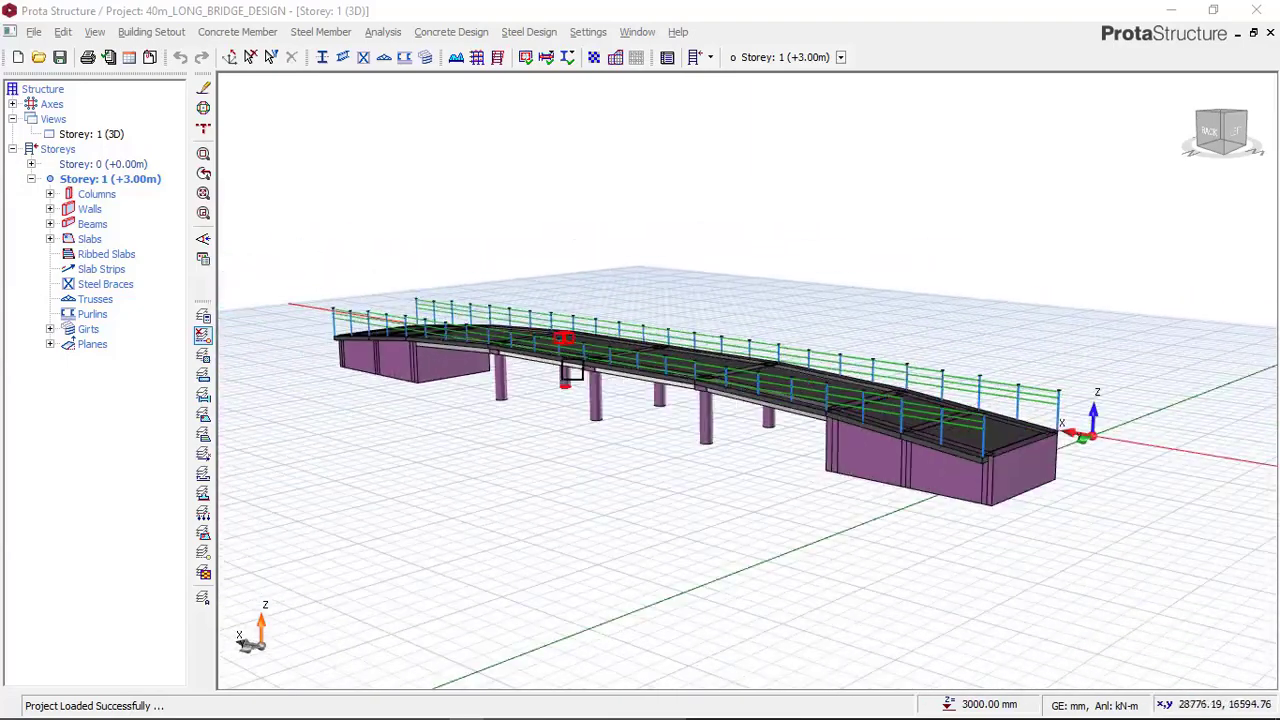
scroll(560, 356, up, 4)
scroll(566, 354, down, 5)
middle_drag(690, 356, 633, 342)
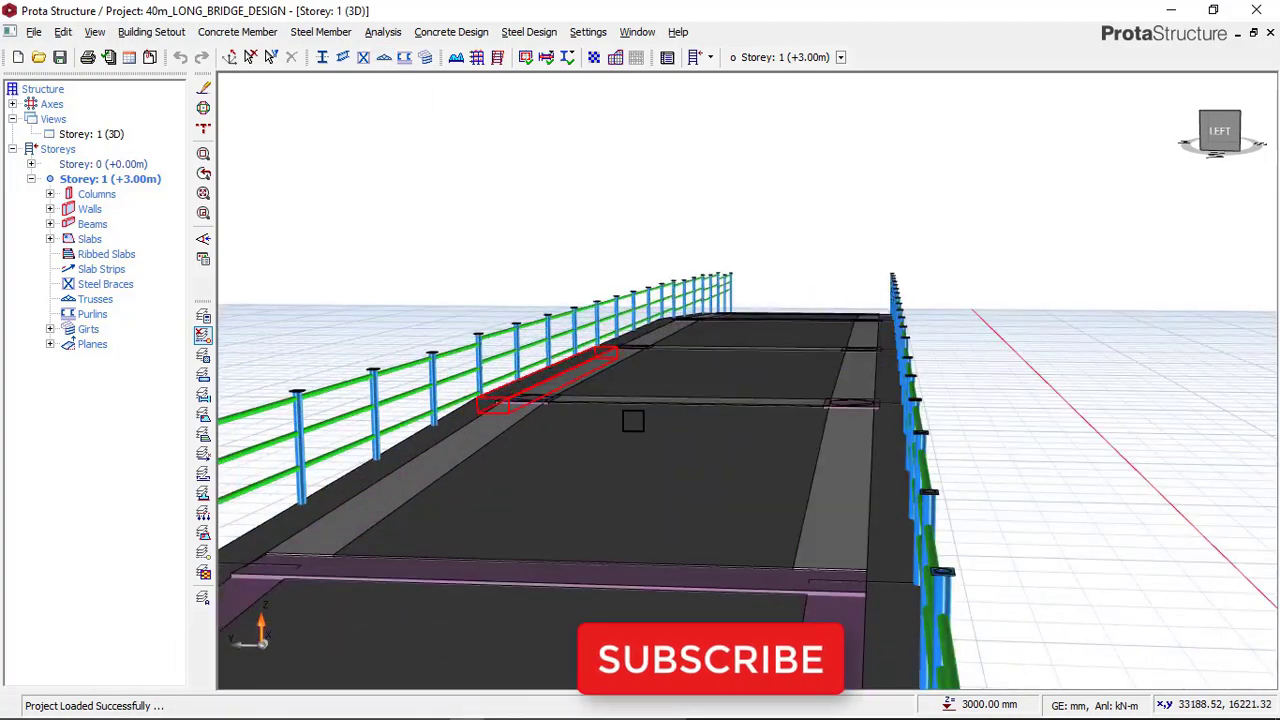
Step: Inspect the abutment walls, the round piers and the beams supporting the bridge deck from the side
mouse_move(641, 495)
middle_down()
mouse_move(674, 483)
mouse_move(737, 491)
mouse_move(736, 564)
middle_up()
scroll(711, 496, up, 5)
middle_drag(730, 489, 780, 480)
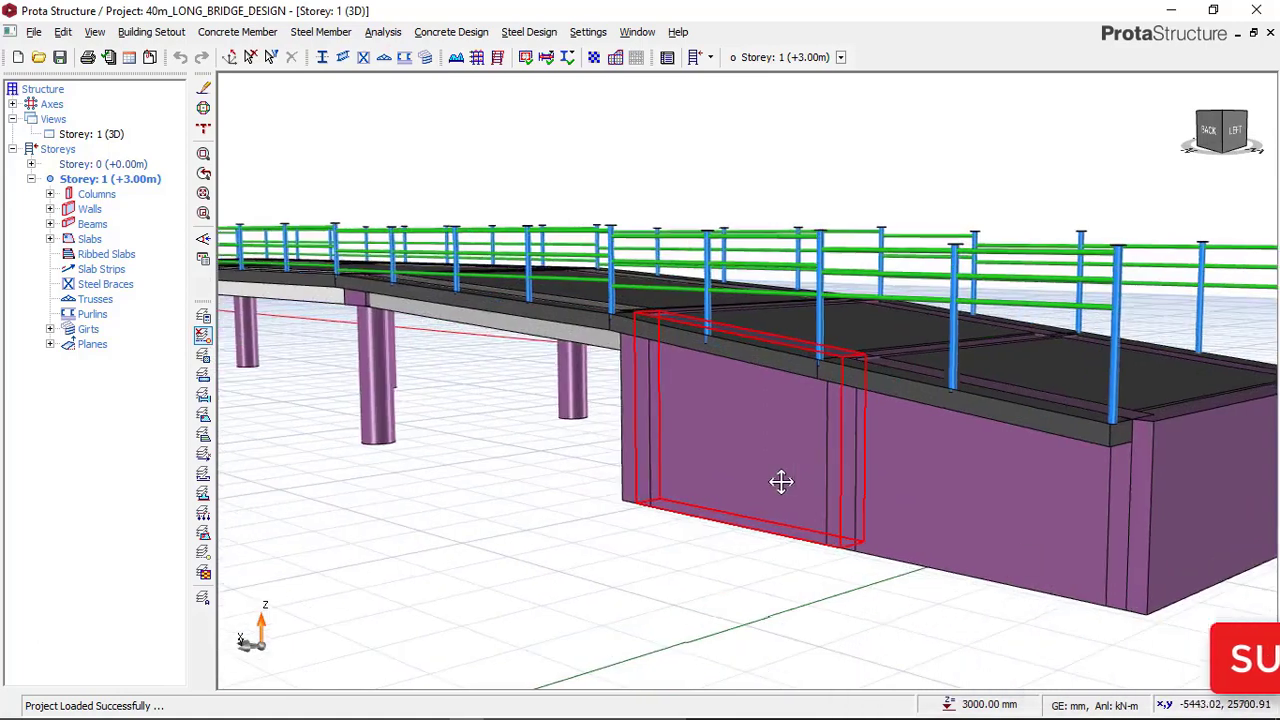
scroll(1070, 482, down, 1)
middle_drag(588, 499, 401, 412)
scroll(543, 430, down, 2)
scroll(517, 406, up, 5)
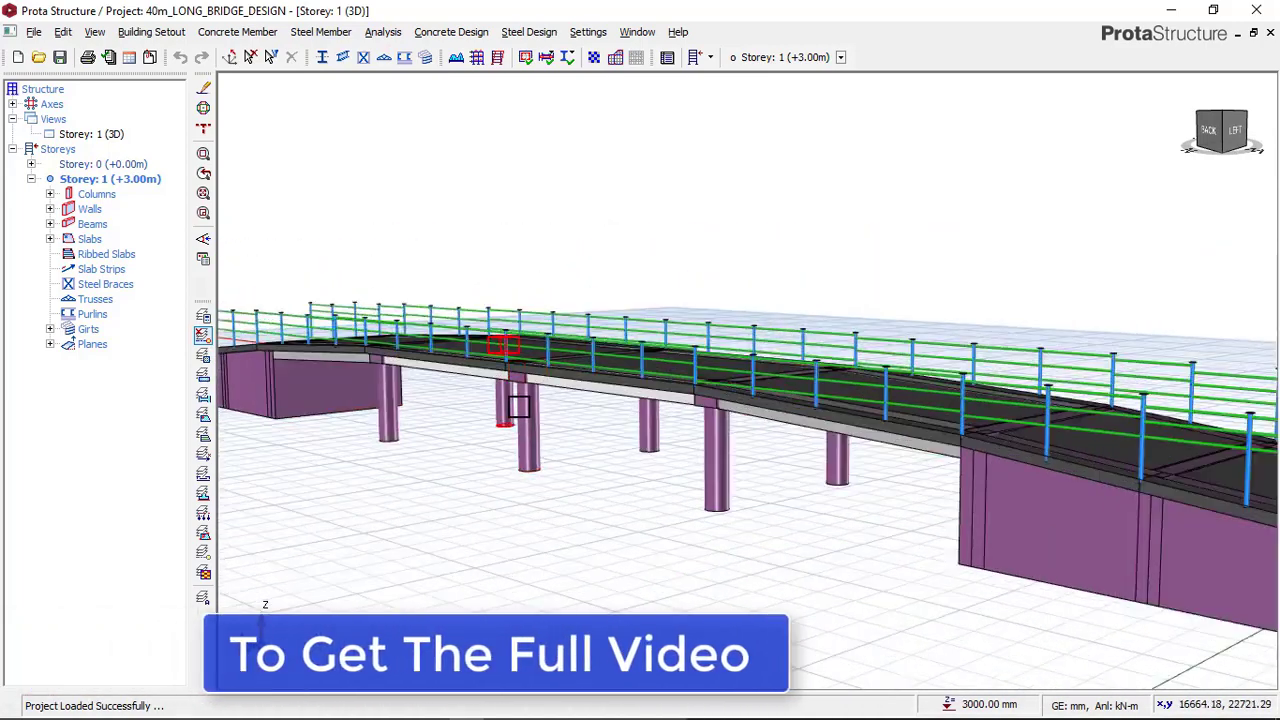
middle_drag(289, 400, 329, 318)
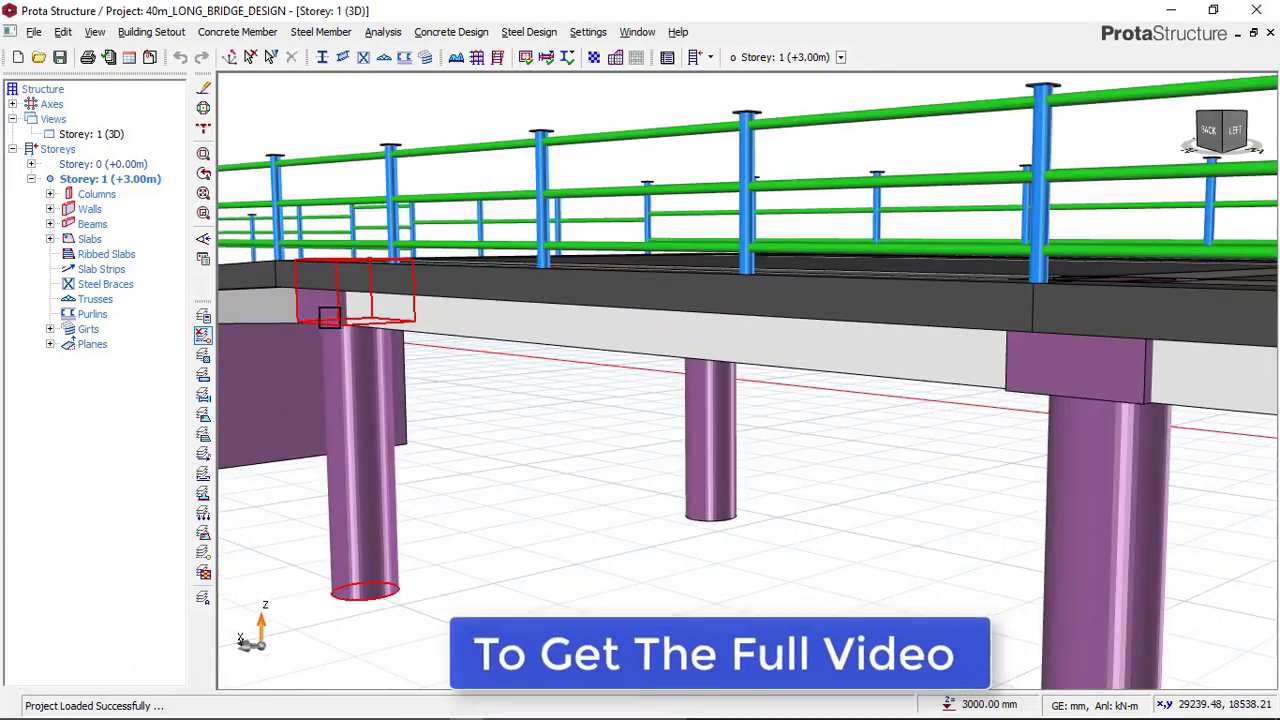
scroll(398, 301, down, 3)
scroll(660, 379, down, 4)
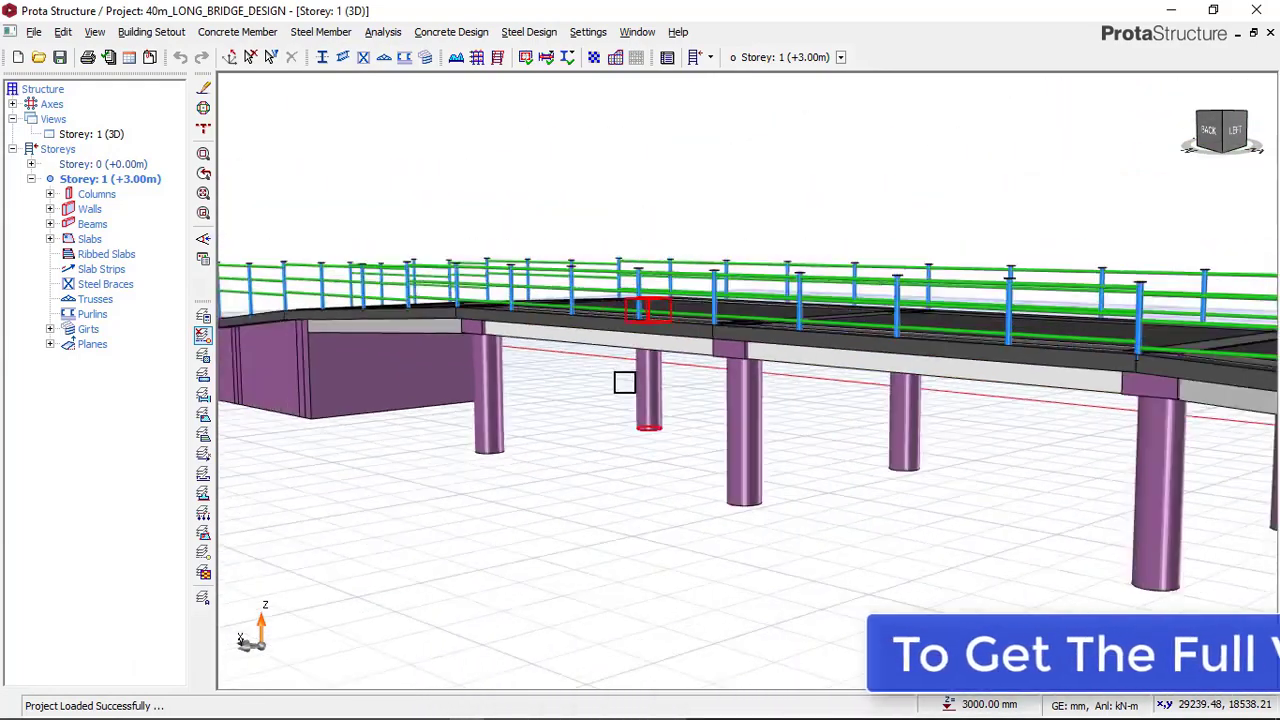
Step: Look at the bridge's end face, checking the deck overhangs and railing posts on both edges
middle_drag(917, 416, 811, 414)
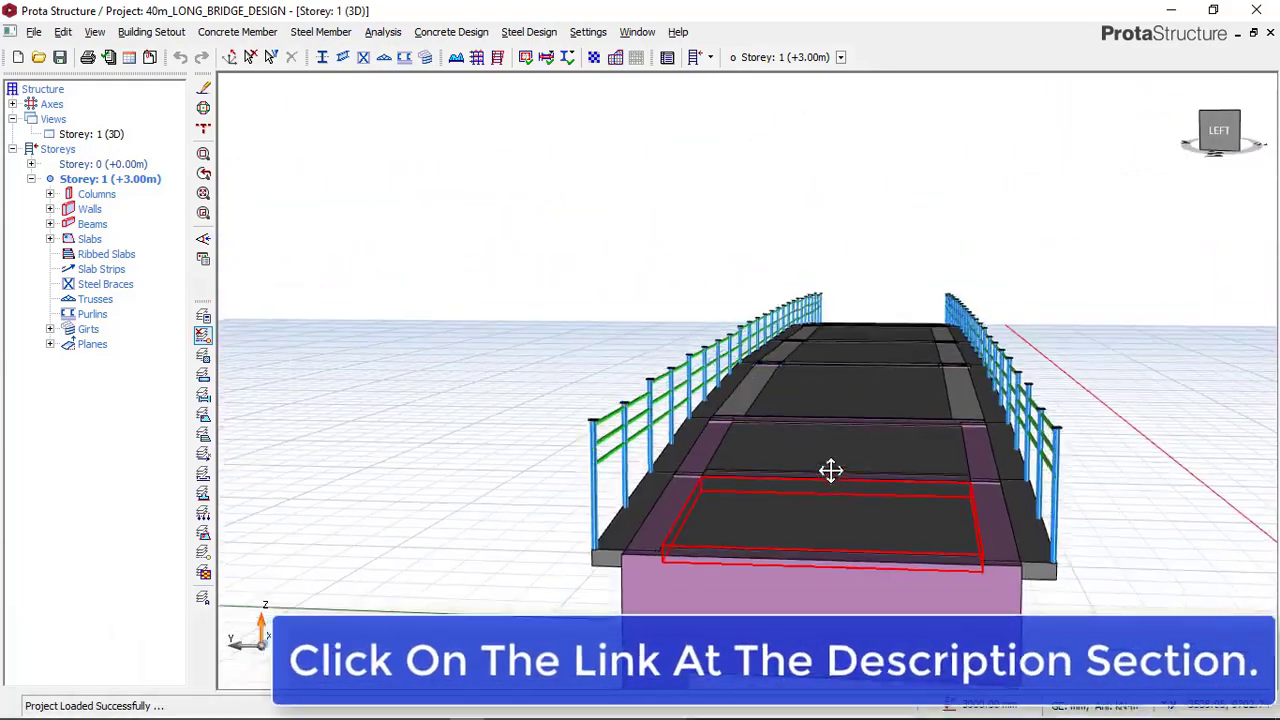
middle_drag(831, 471, 840, 402)
scroll(680, 496, up, 3)
scroll(580, 465, up, 3)
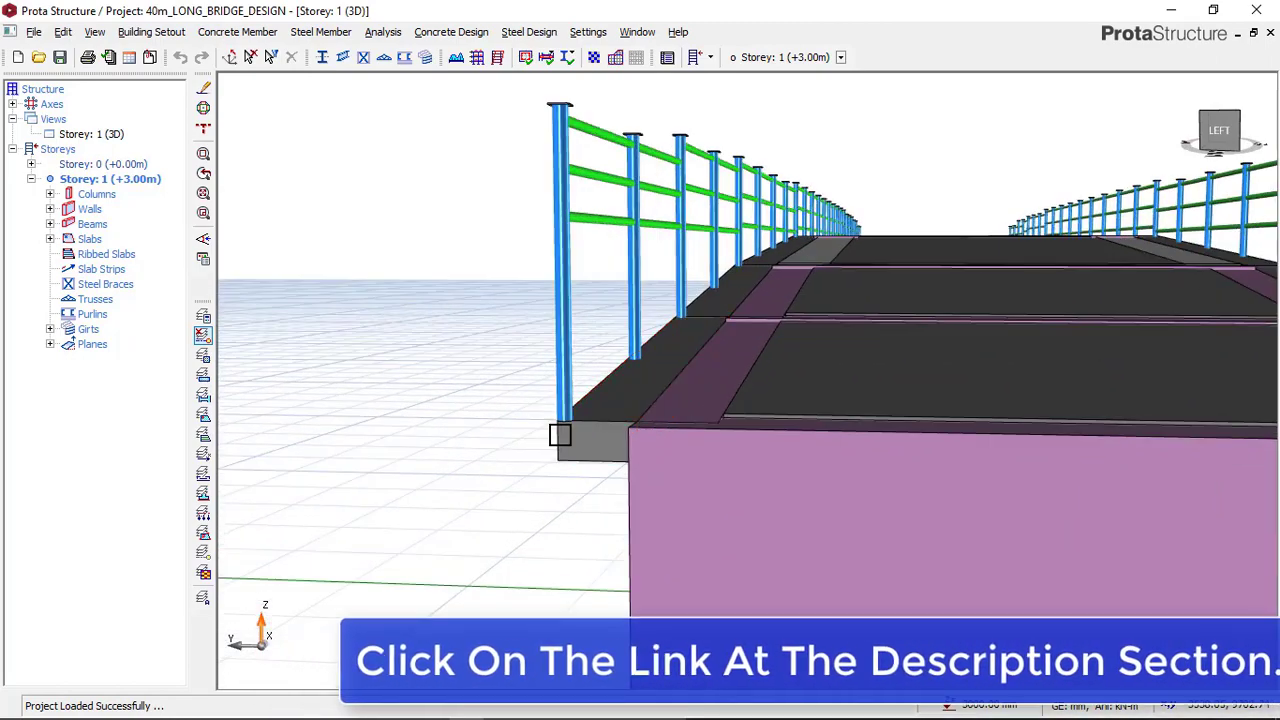
scroll(553, 431, down, 4)
middle_drag(994, 412, 1108, 463)
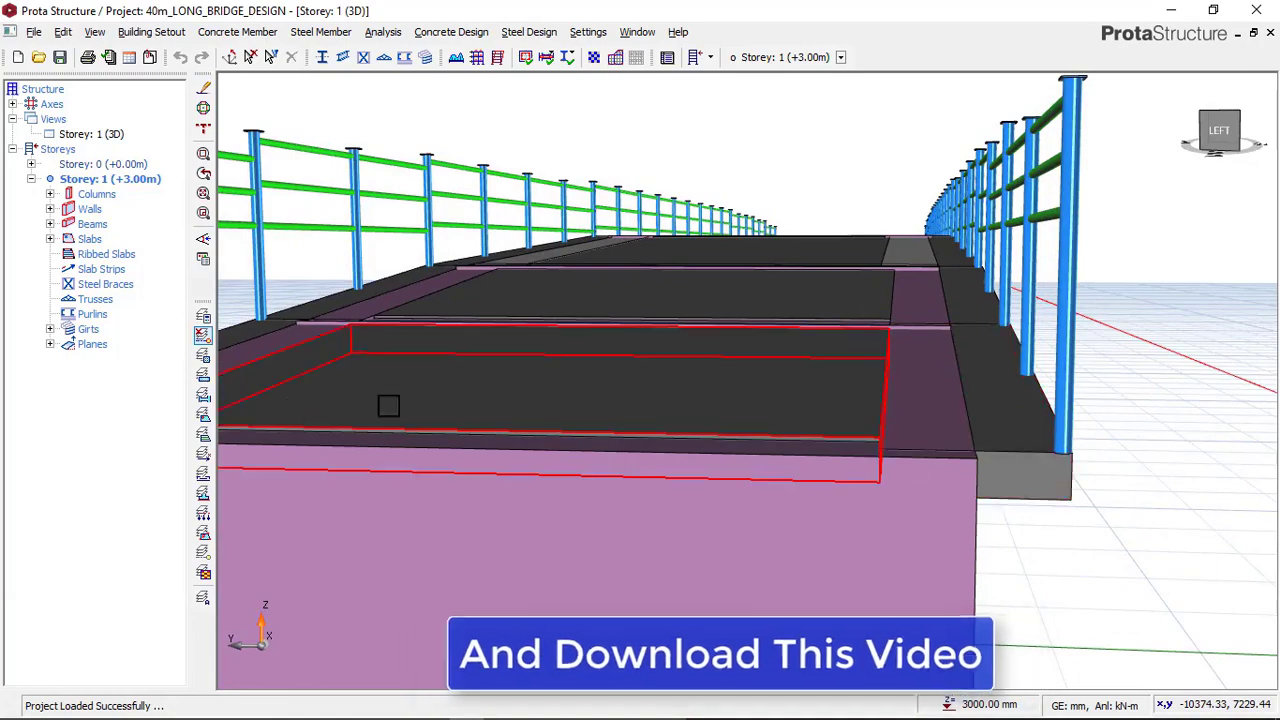
Step: Display the axis lines in the 3D view and examine how they run through the abutment and deck
click(206, 343)
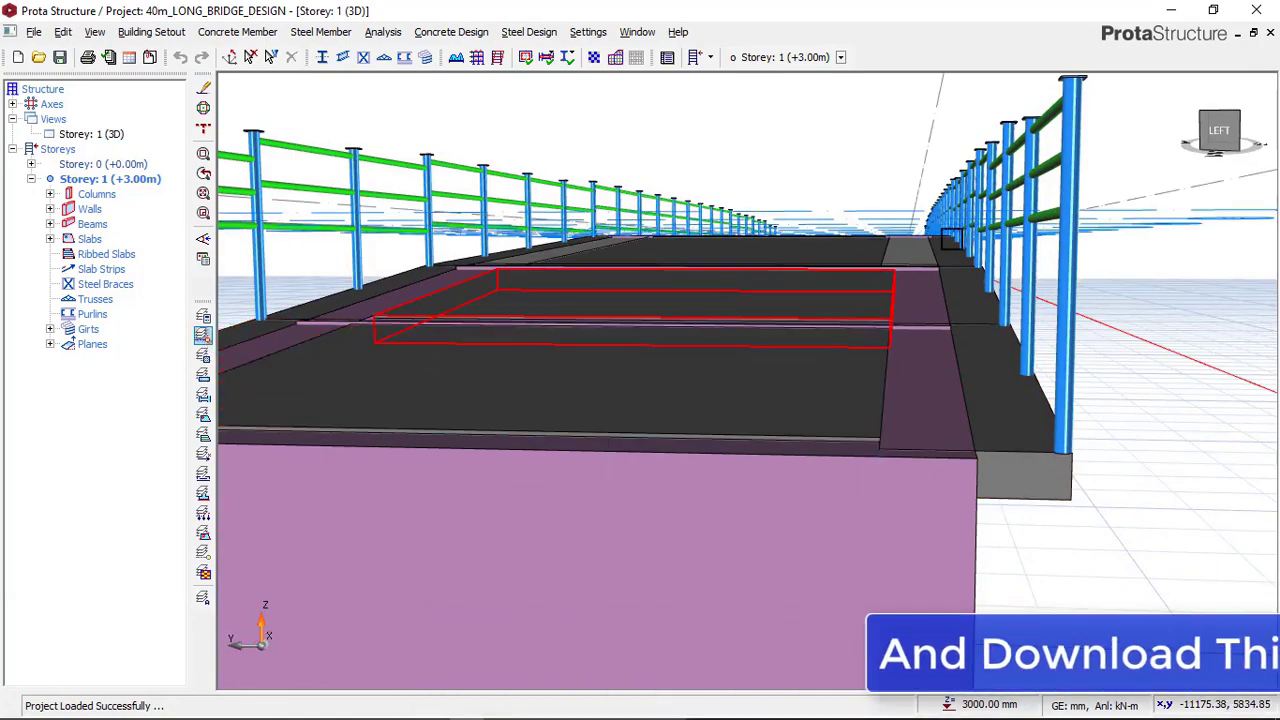
scroll(894, 269, down, 3)
middle_drag(894, 269, 566, 346)
scroll(970, 283, down, 2)
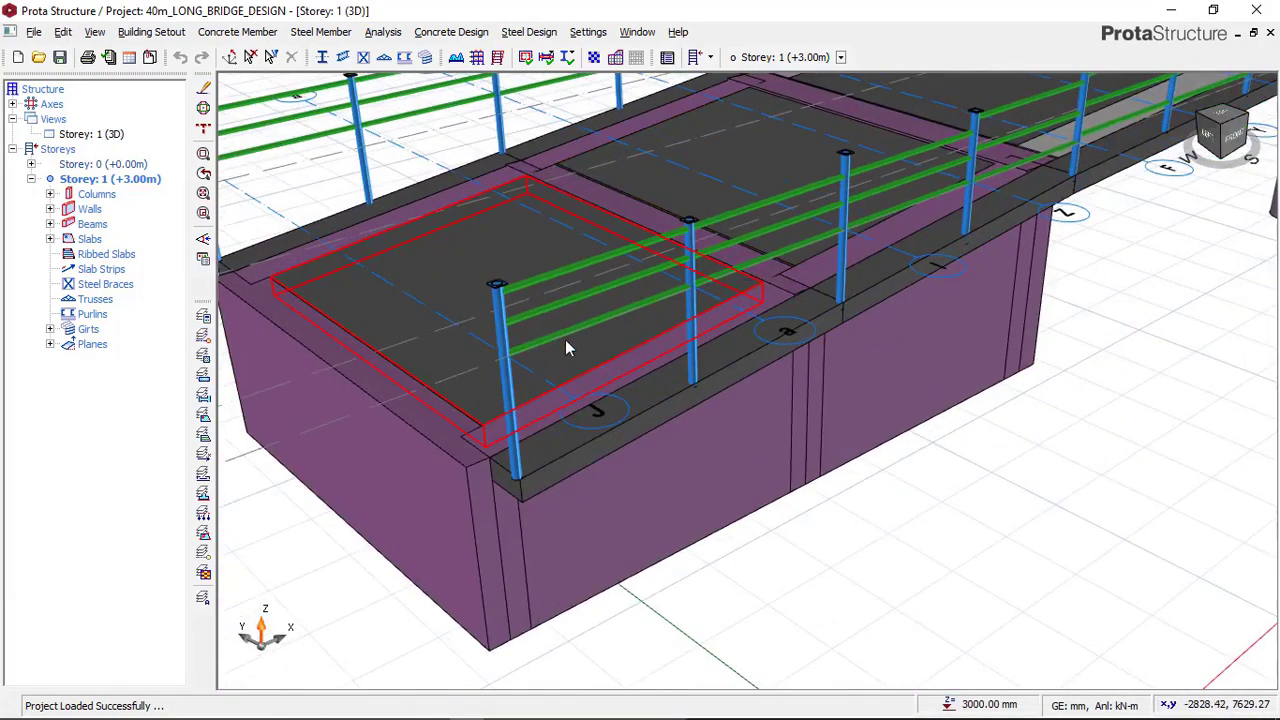
scroll(837, 249, down, 4)
middle_drag(837, 249, 632, 361)
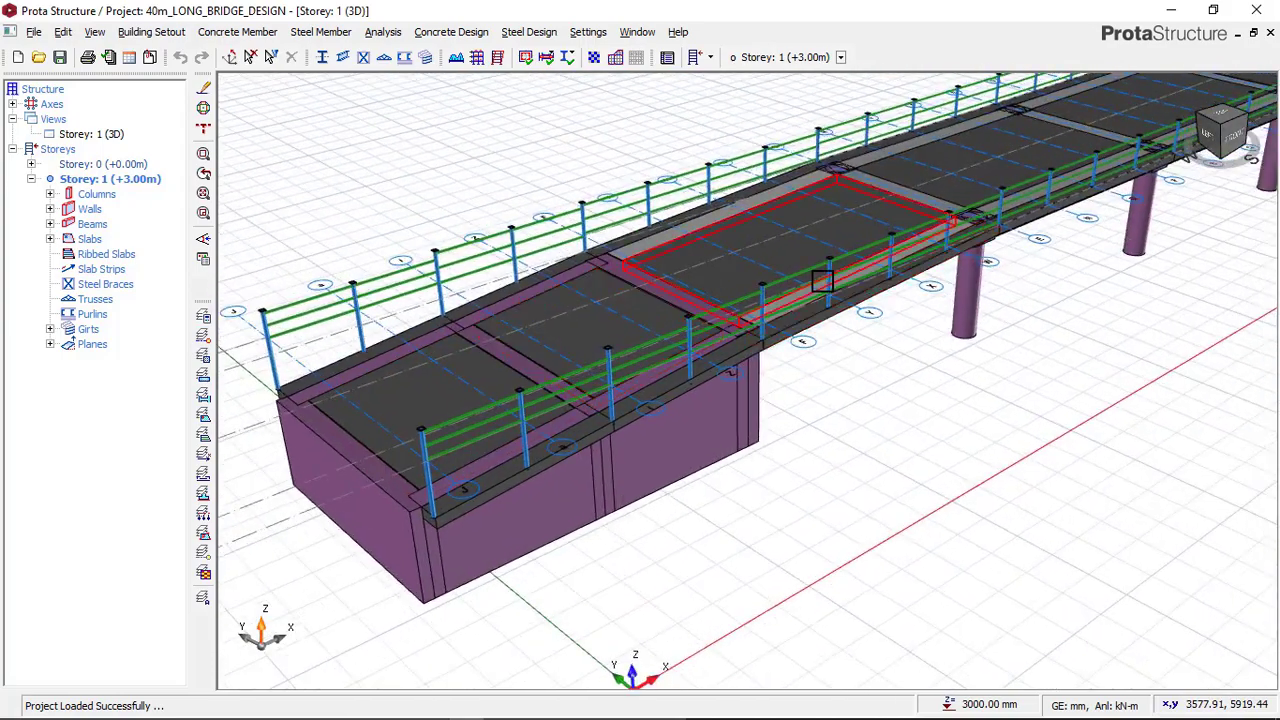
scroll(823, 280, down, 2)
middle_drag(531, 449, 740, 394)
Step: Examine the deck along the bridge's length between the two railings, including its slab panels and edge beams
scroll(751, 397, up, 6)
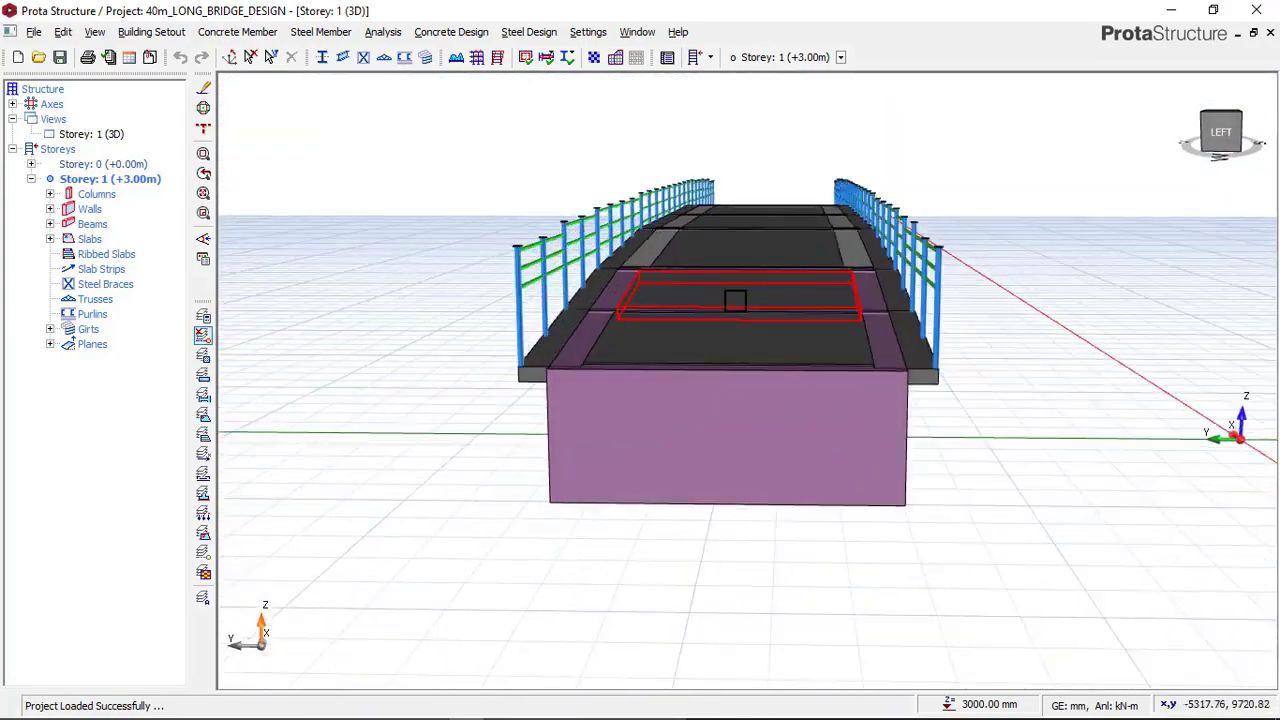
scroll(781, 304, up, 2)
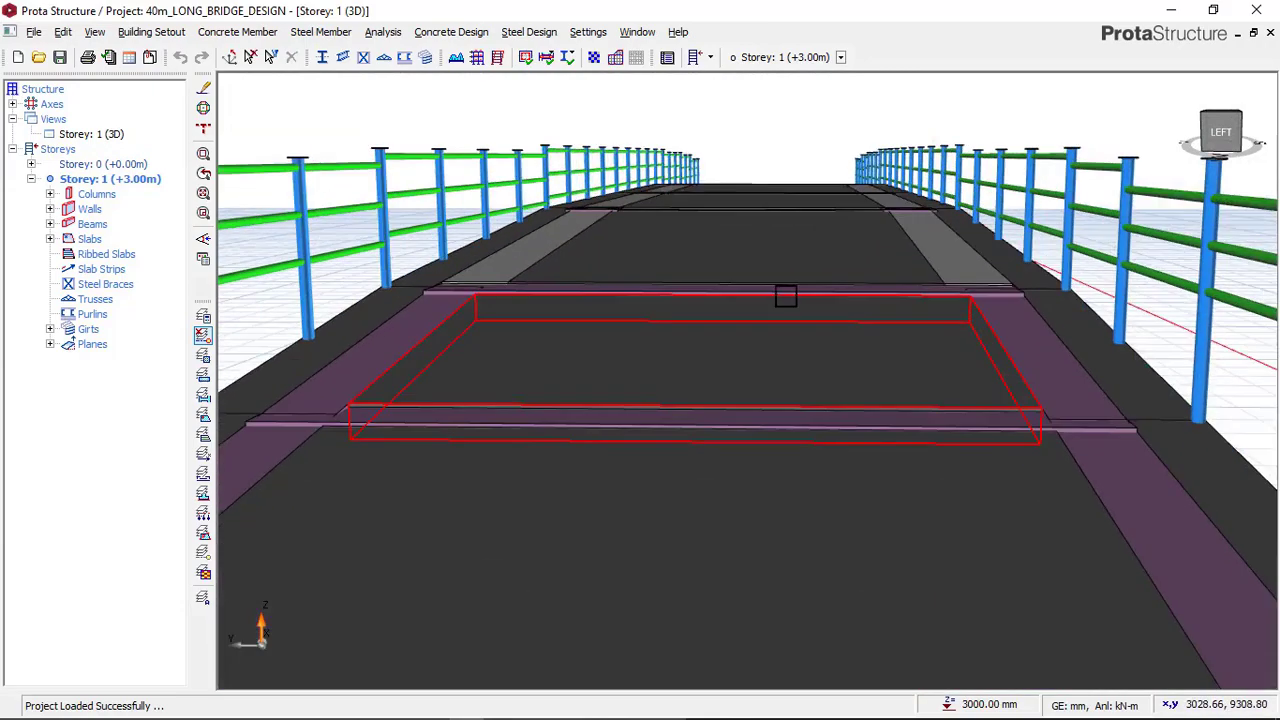
scroll(786, 286, down, 6)
scroll(1016, 440, up, 2)
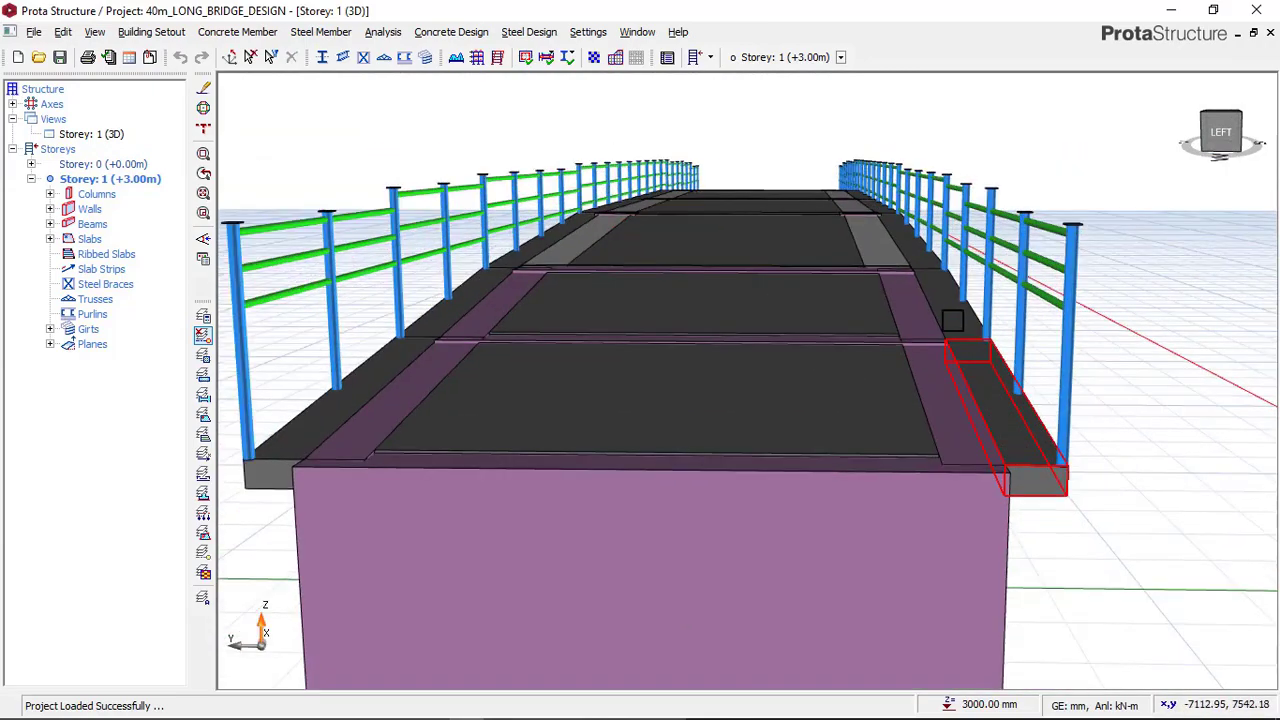
scroll(437, 457, down, 3)
scroll(446, 423, up, 5)
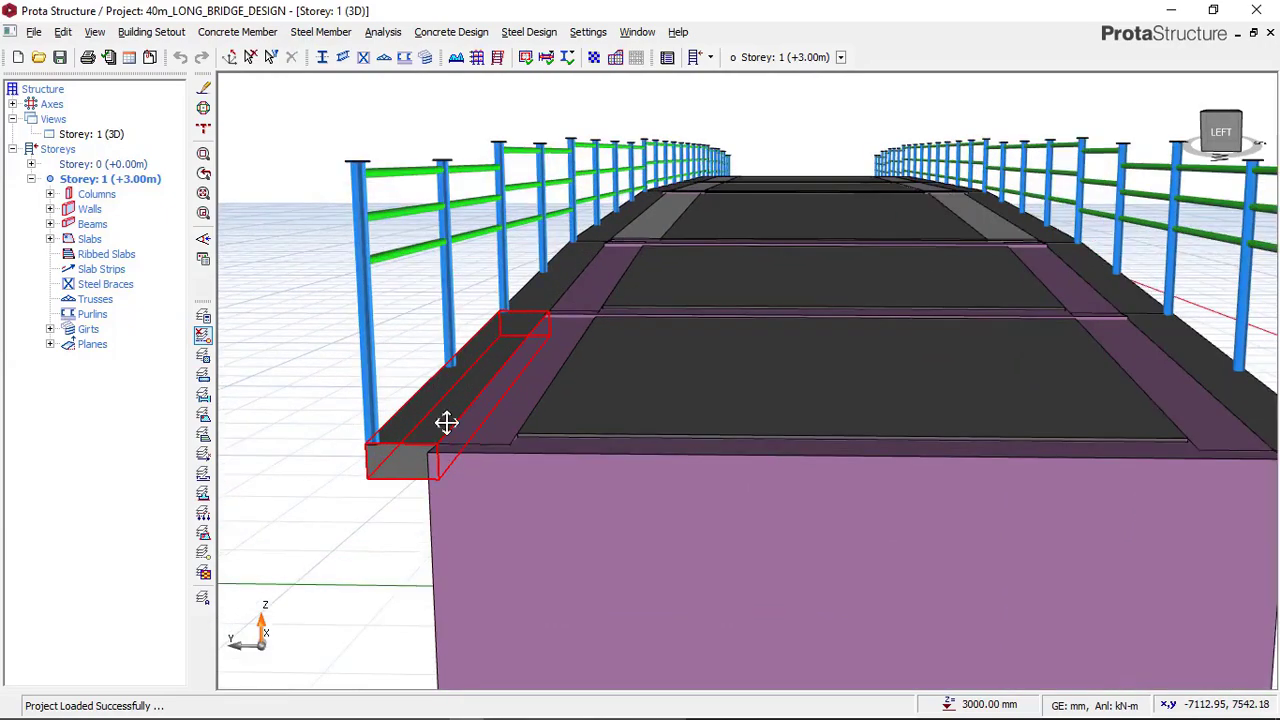
scroll(456, 293, up, 2)
scroll(677, 240, down, 4)
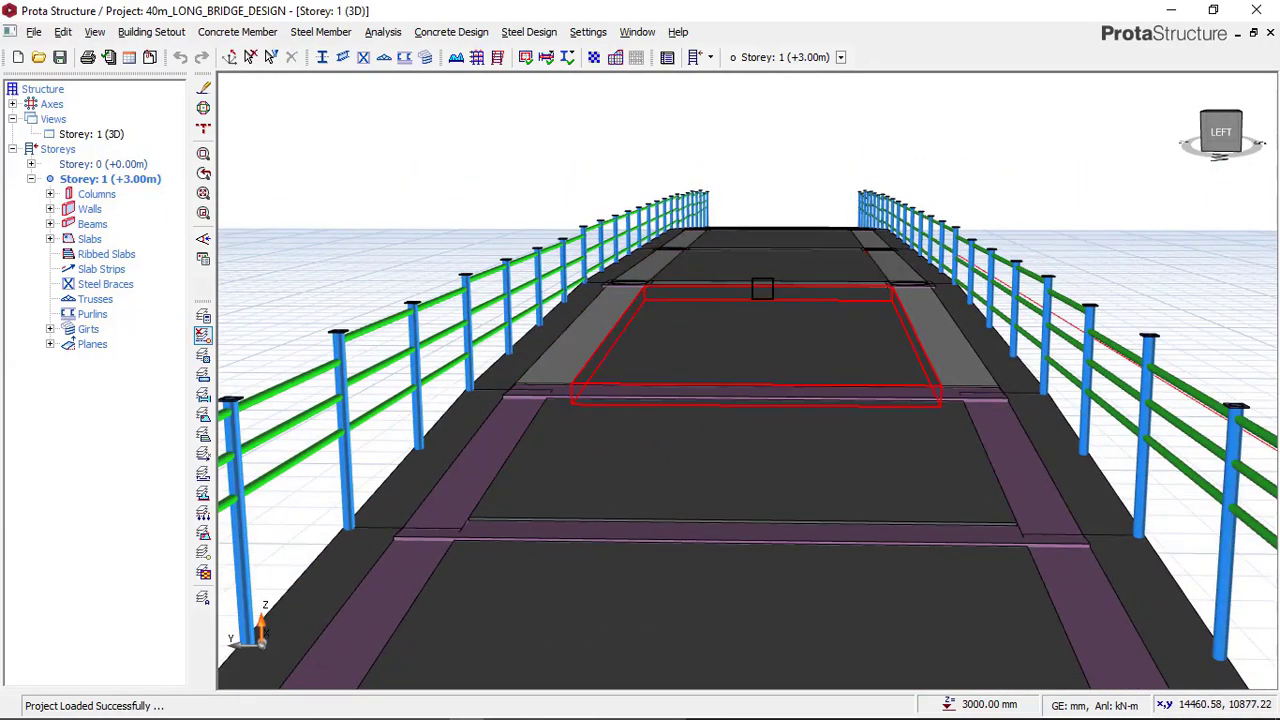
scroll(762, 289, up, 5)
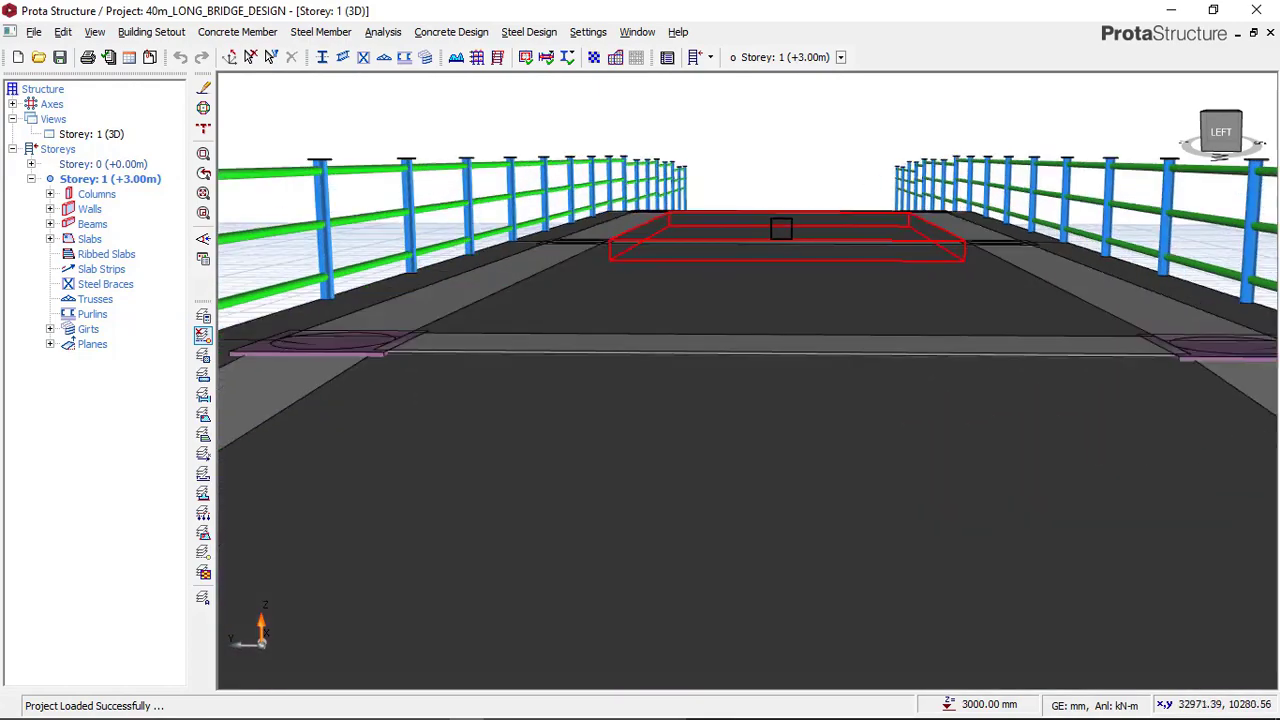
scroll(783, 222, up, 5)
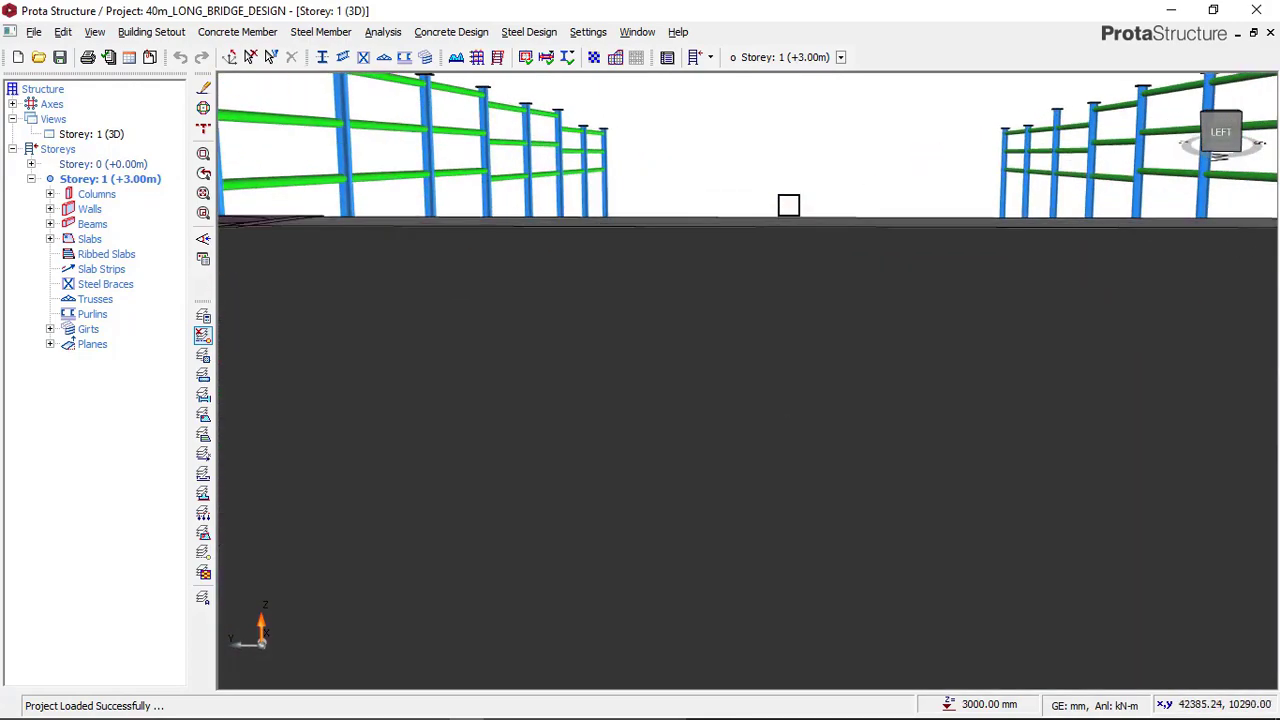
scroll(789, 206, up, 3)
middle_drag(782, 198, 773, 231)
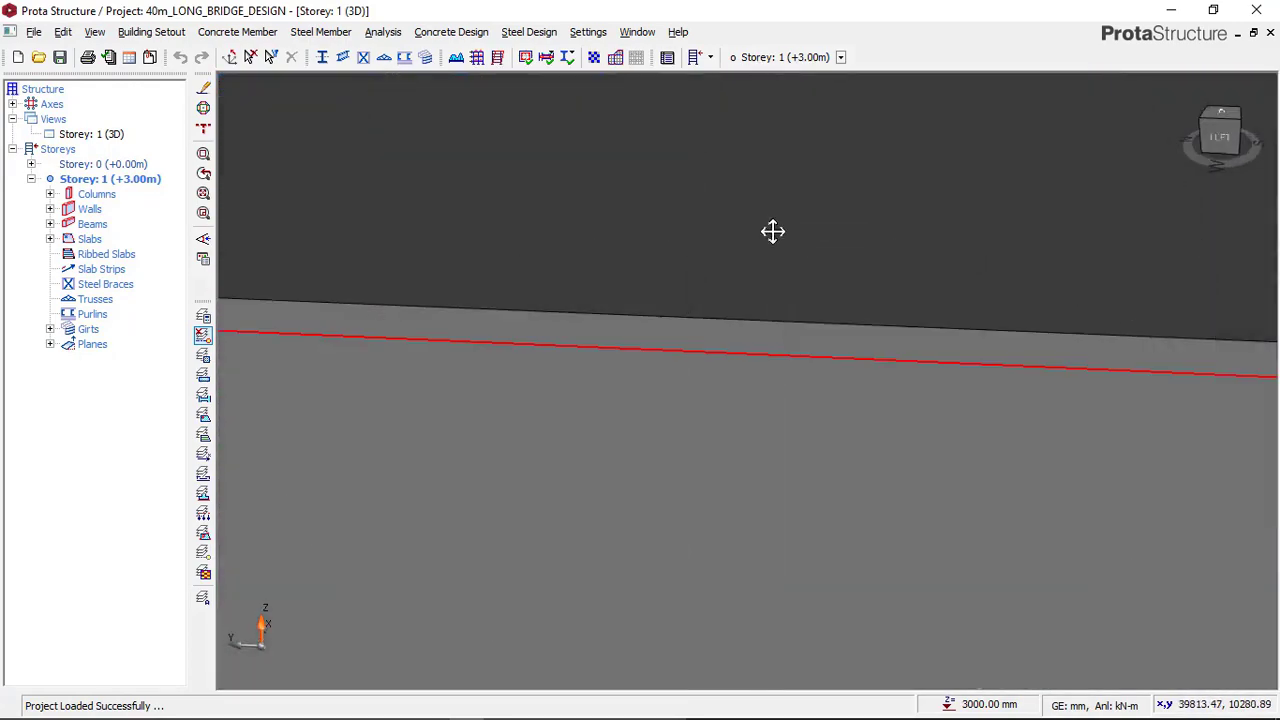
scroll(699, 373, down, 10)
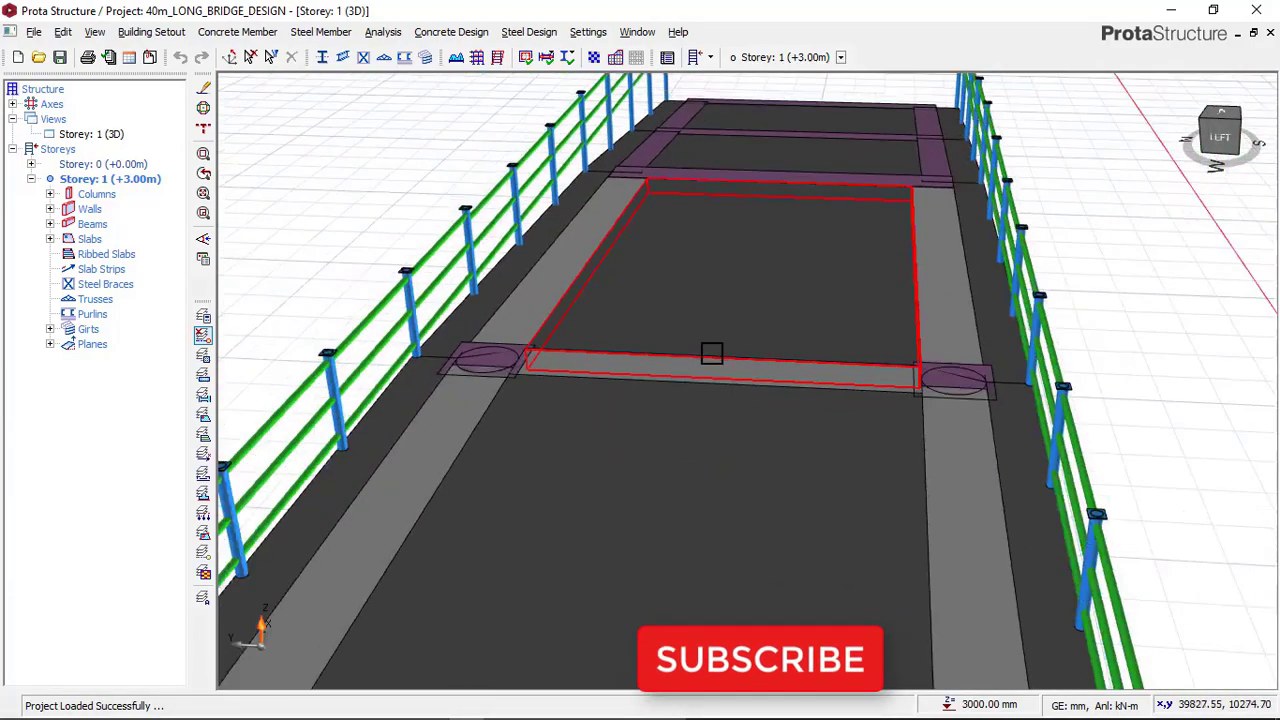
Step: Inspect both long sides of the bridge, from the abutments across the piers to the far end
middle_drag(722, 392, 710, 489)
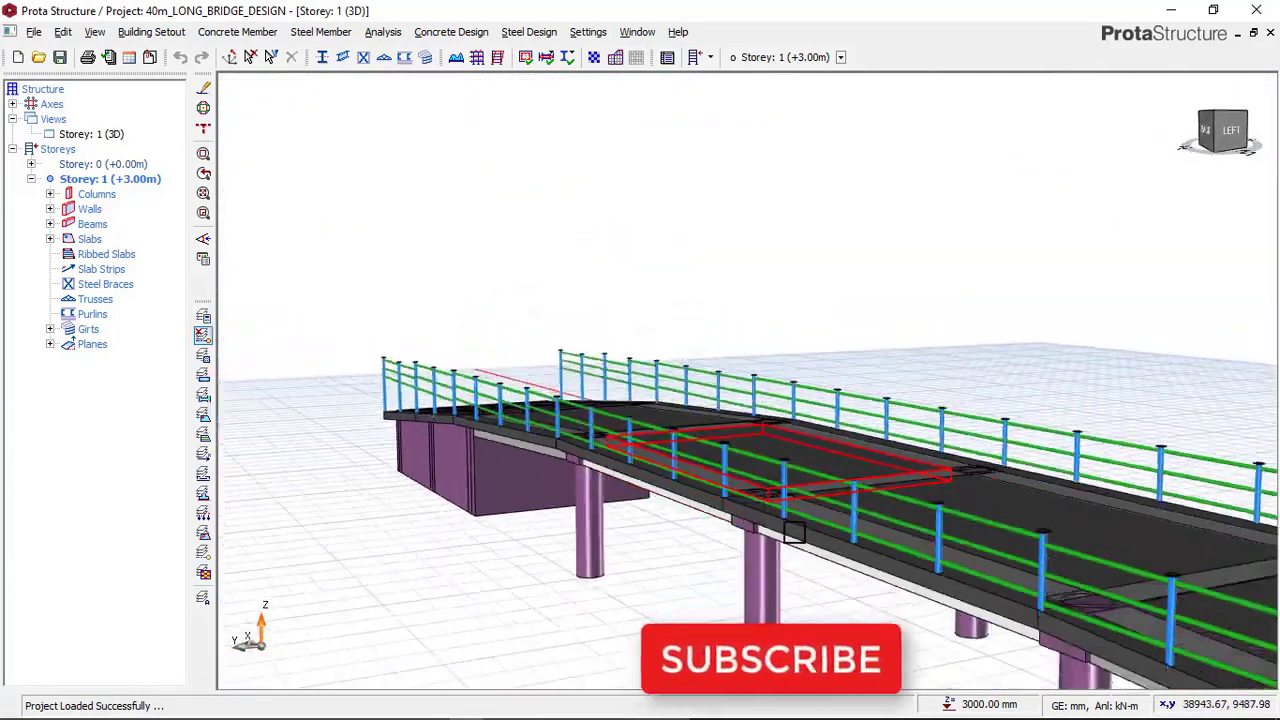
middle_drag(794, 532, 665, 403)
scroll(660, 395, down, 1)
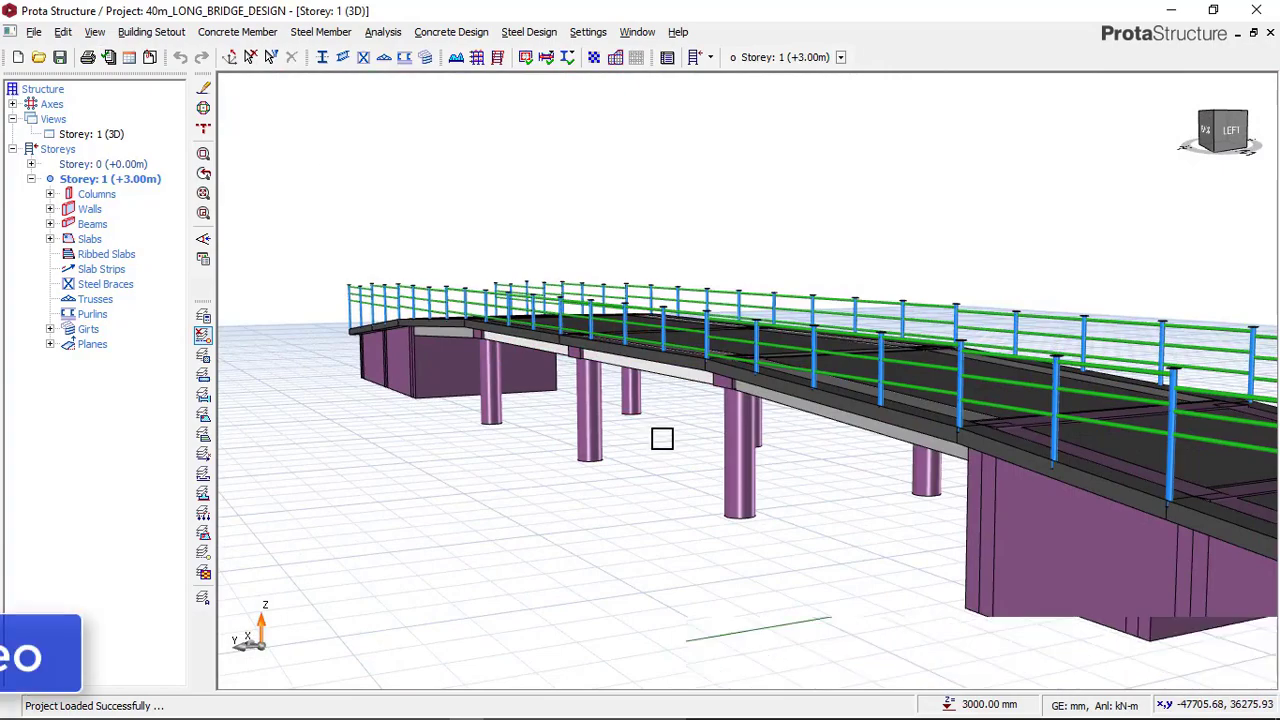
scroll(663, 438, down, 3)
scroll(818, 463, up, 2)
mouse_move(678, 459)
middle_down()
mouse_move(689, 446)
mouse_move(631, 474)
mouse_move(572, 464)
mouse_move(629, 380)
mouse_move(1040, 486)
mouse_move(662, 462)
middle_up()
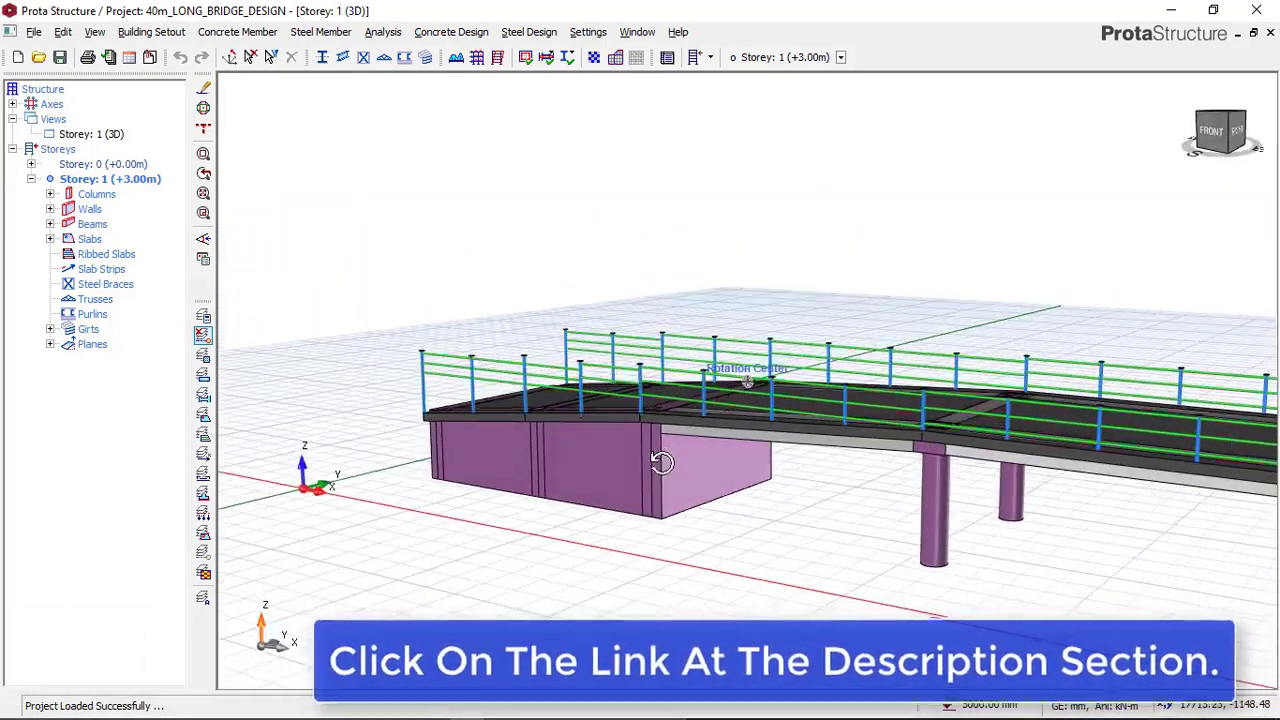
scroll(643, 469, up, 5)
scroll(647, 467, down, 7)
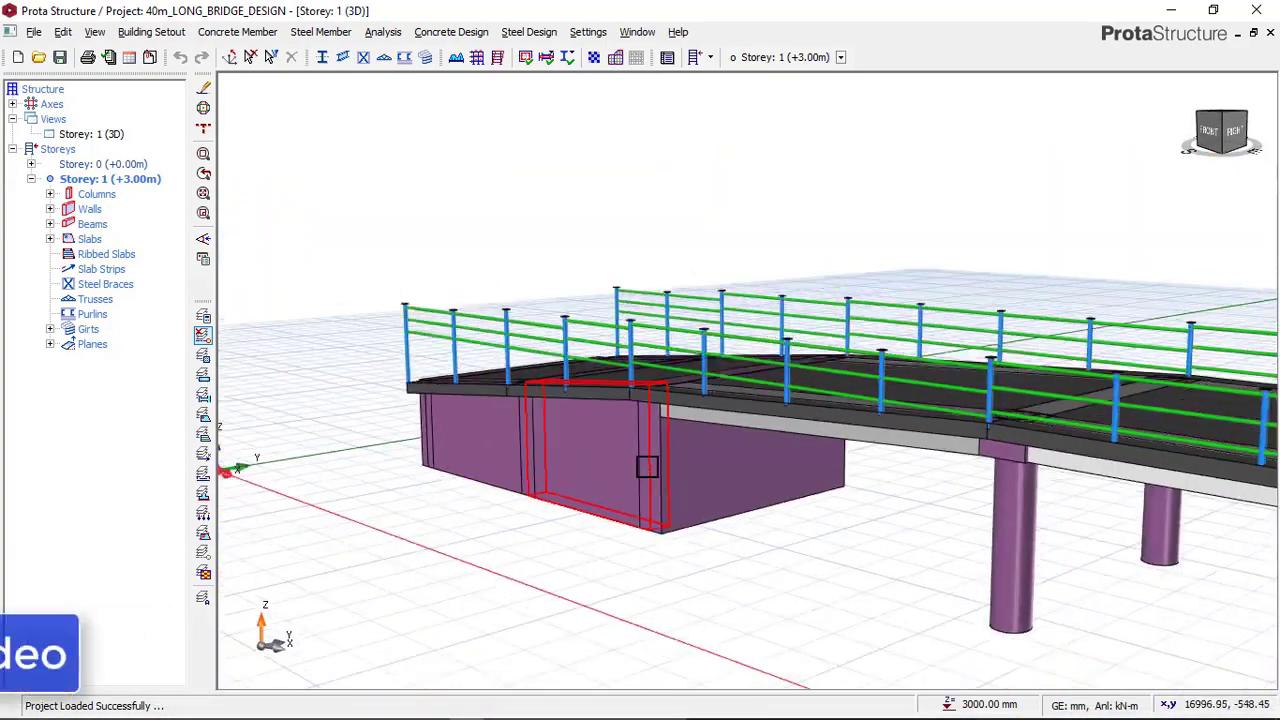
middle_drag(900, 506, 577, 332)
scroll(620, 357, down, 1)
middle_drag(1210, 421, 1054, 428)
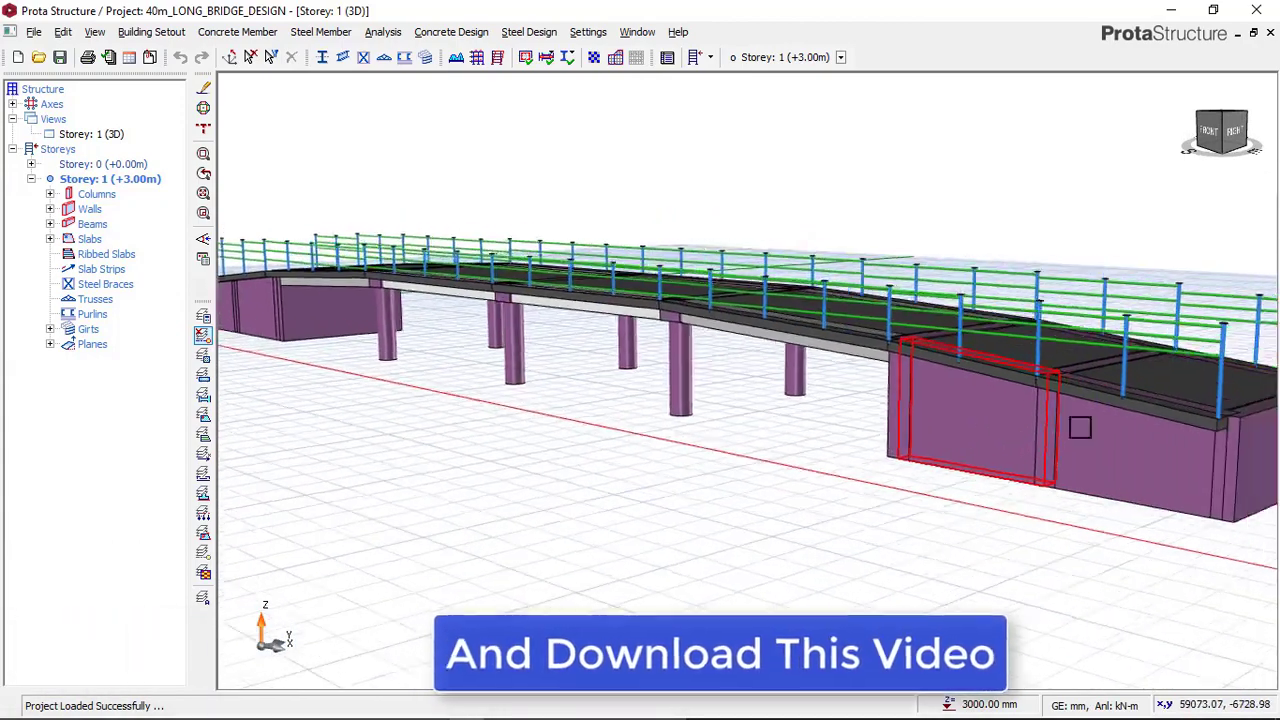
scroll(1078, 429, up, 1)
scroll(976, 447, down, 2)
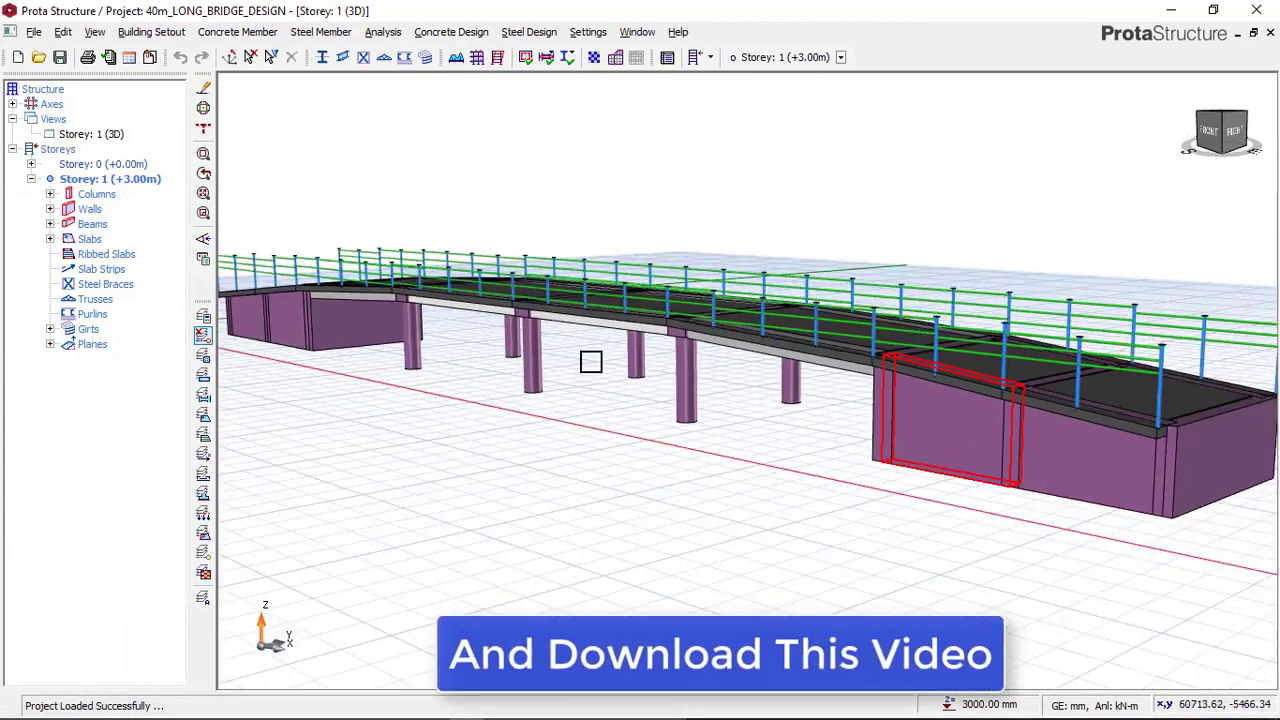
Step: Recolor the 3D model by the Design Status criterion through Visual Interrogation
click(203, 259)
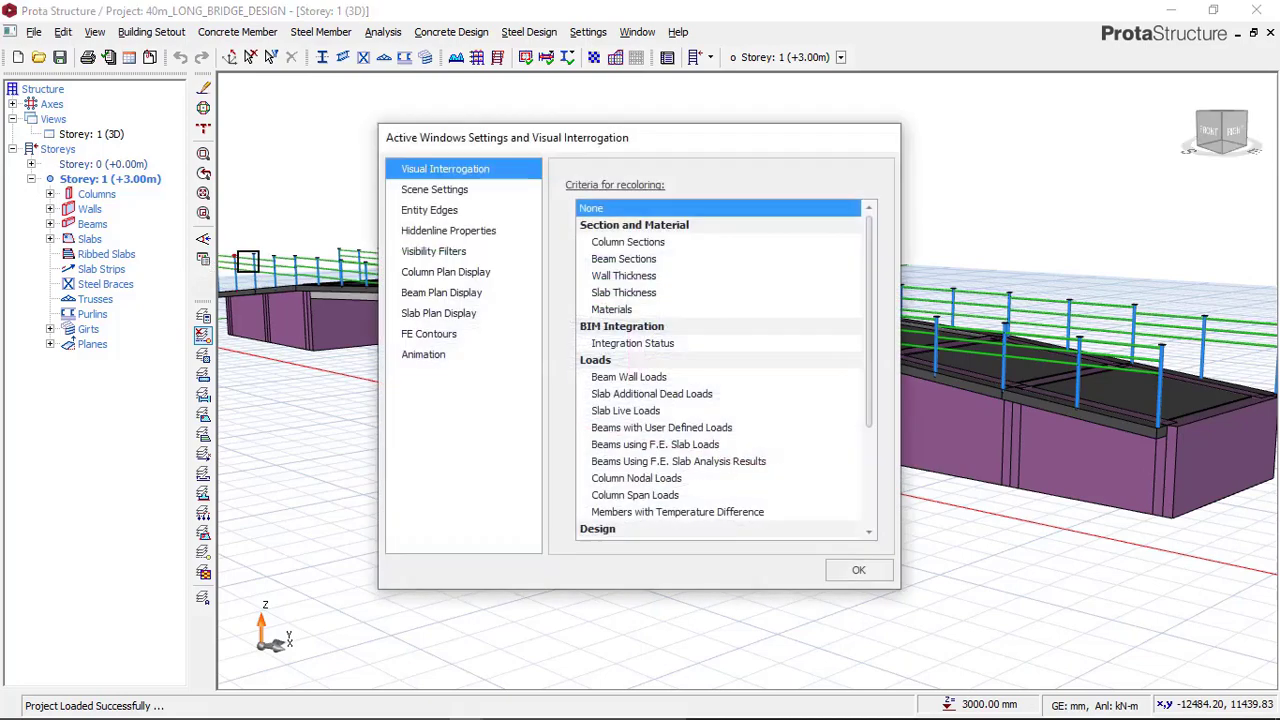
scroll(643, 292, down, 2)
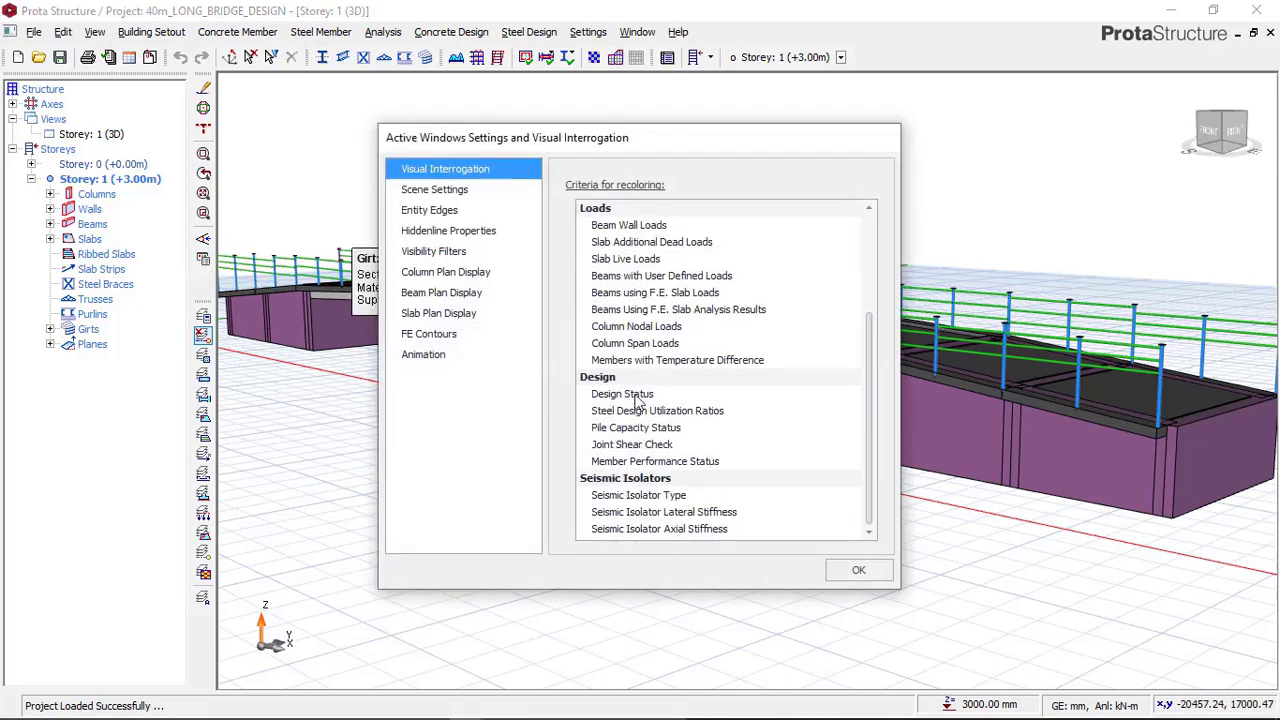
click(630, 394)
click(856, 570)
scroll(729, 463, down, 3)
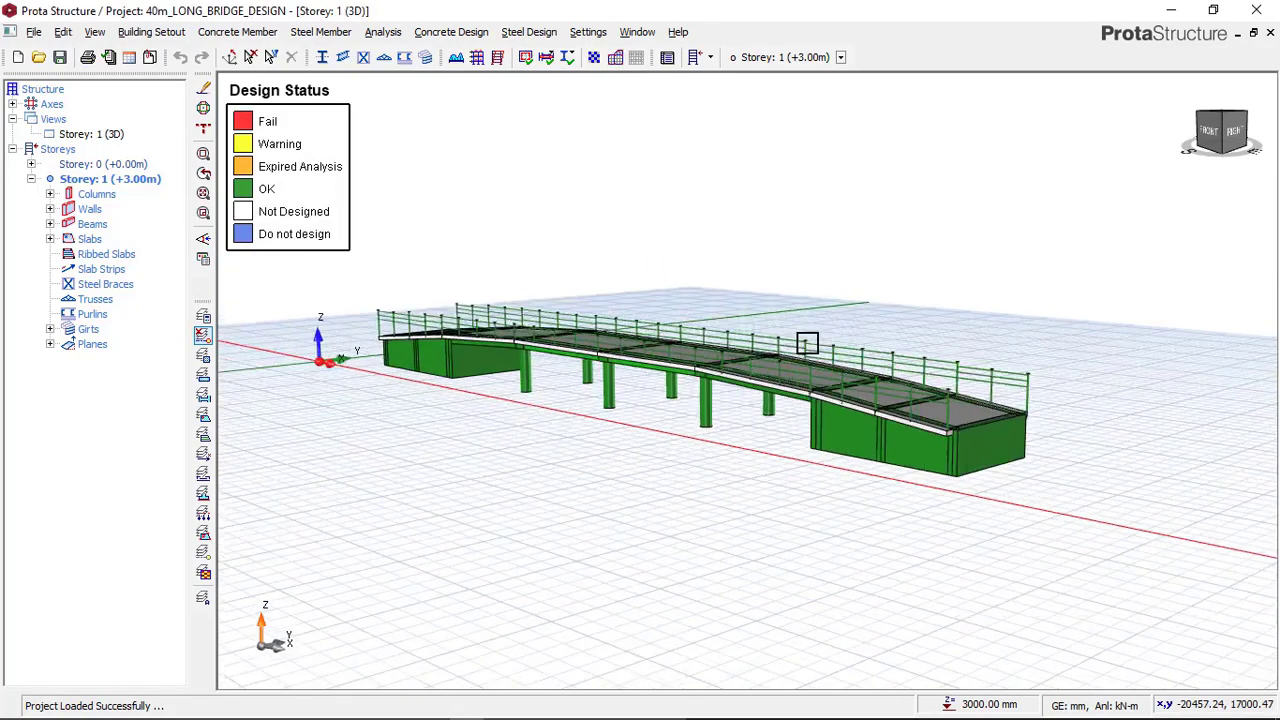
Step: Examine the design status colors of the abutment walls, piers, beams, deck slabs and railings along the bridge
scroll(806, 343, up, 5)
scroll(765, 524, up, 2)
middle_drag(556, 490, 769, 471)
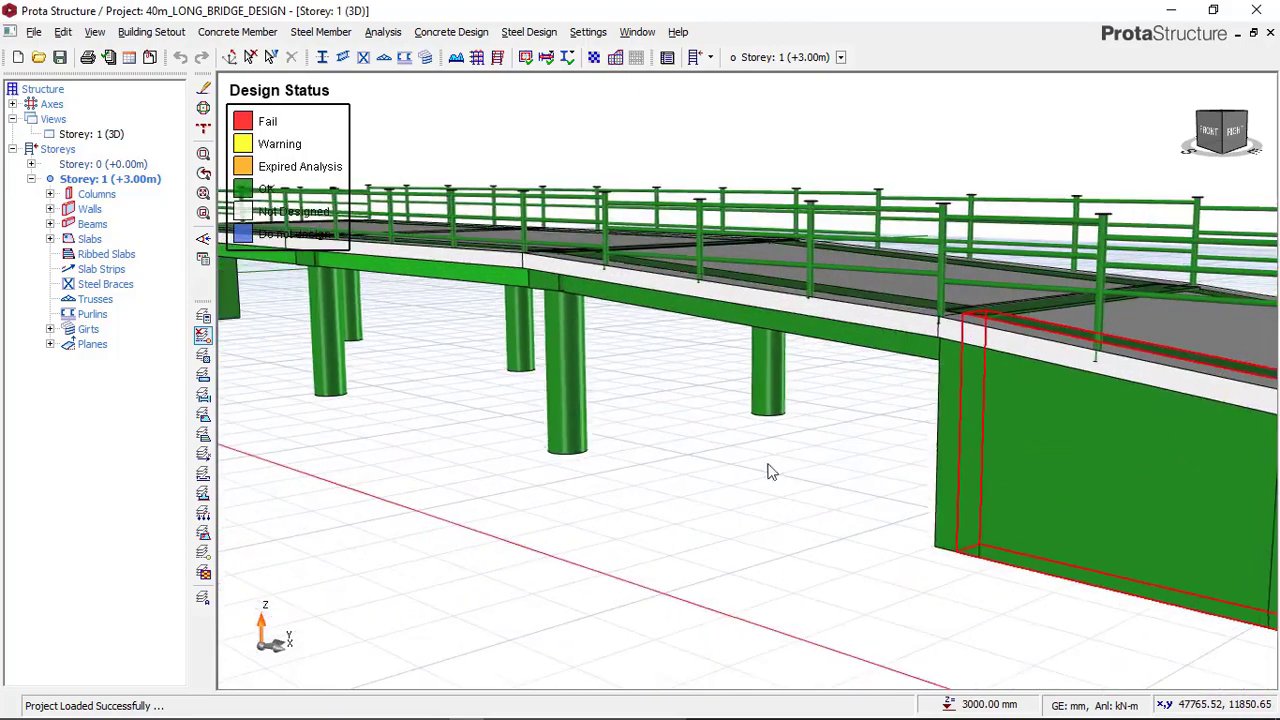
scroll(526, 309, up, 5)
middle_drag(659, 294, 738, 307)
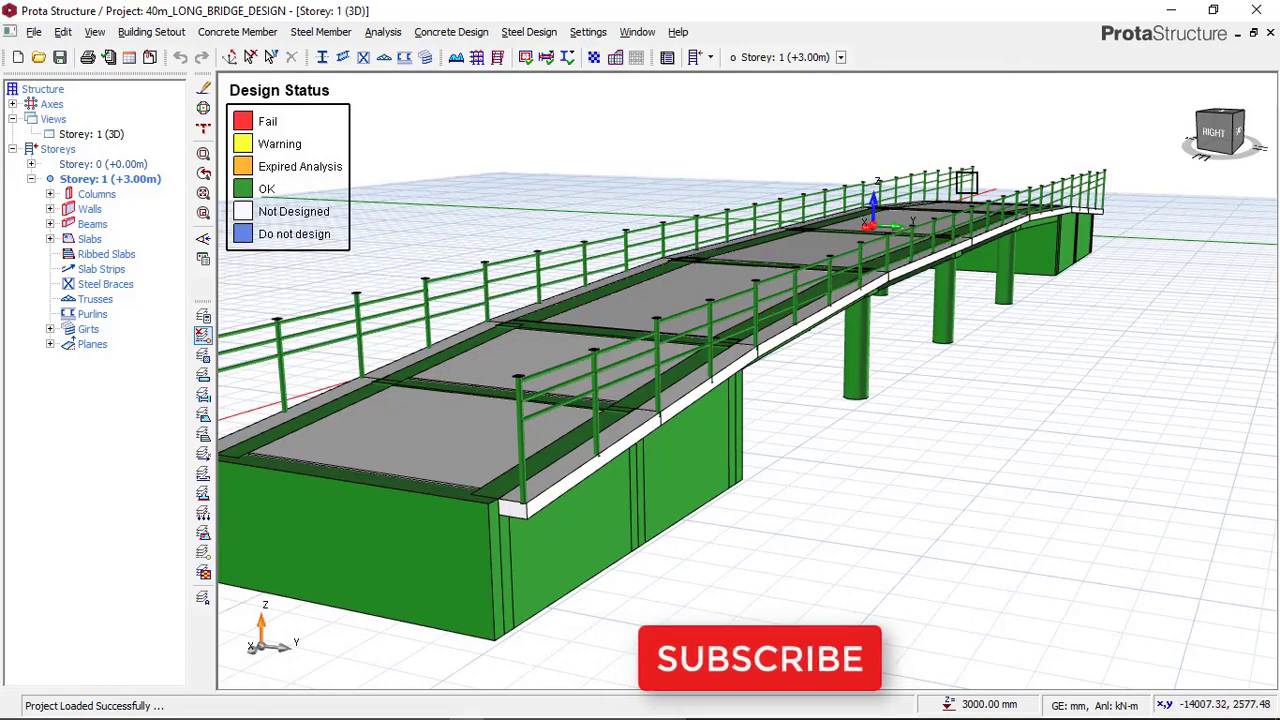
scroll(960, 204, down, 3)
scroll(961, 203, up, 4)
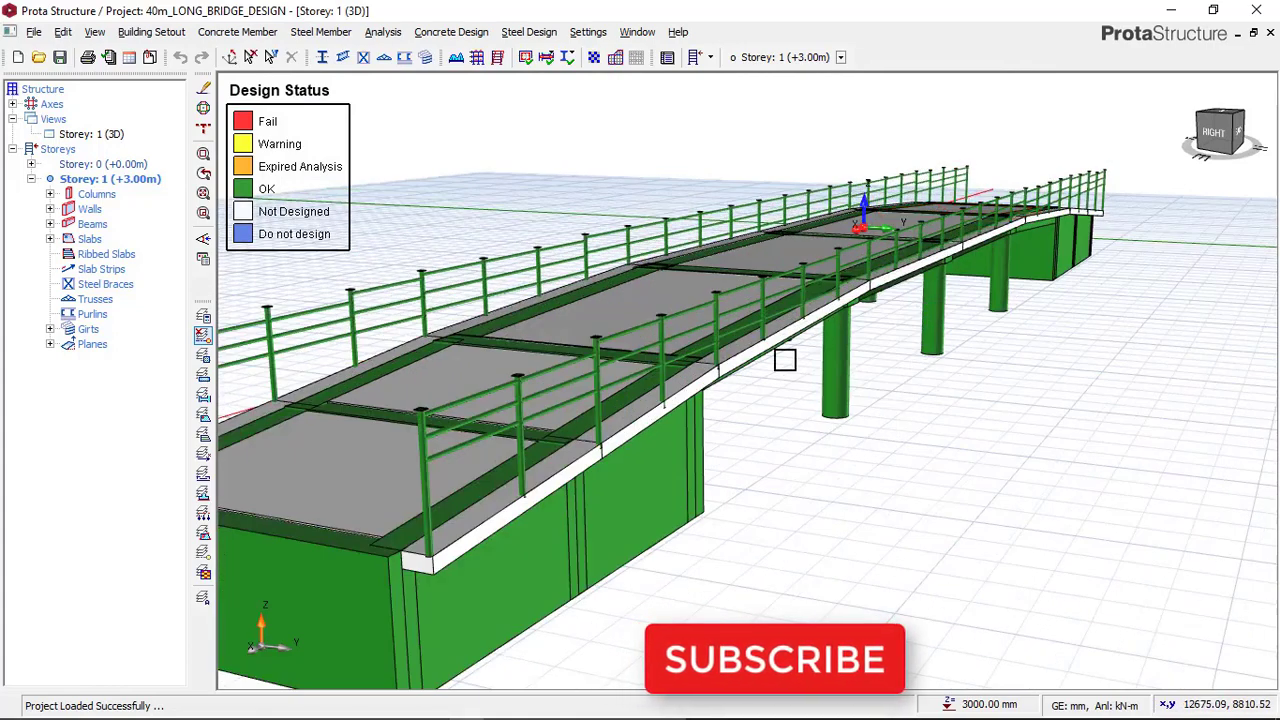
scroll(966, 249, down, 3)
scroll(940, 245, up, 5)
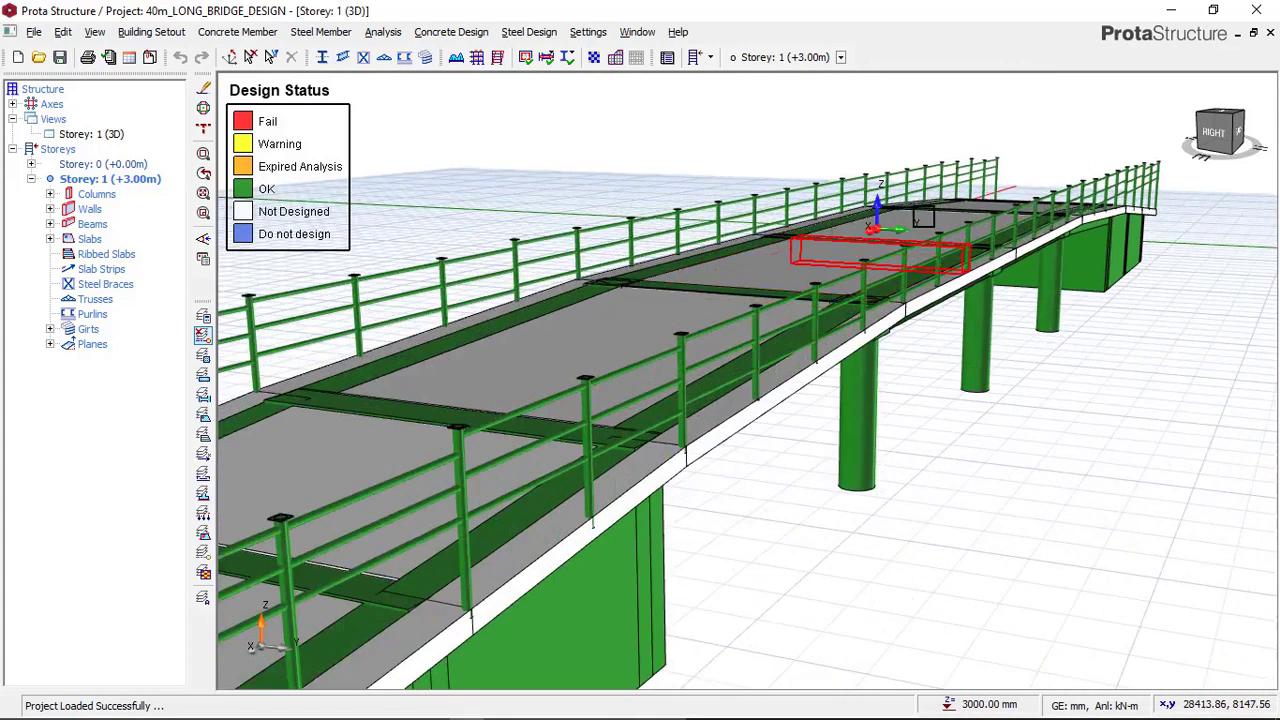
Step: Check the design status colors of the whole bridge from the near abutment to the far end
scroll(931, 240, down, 5)
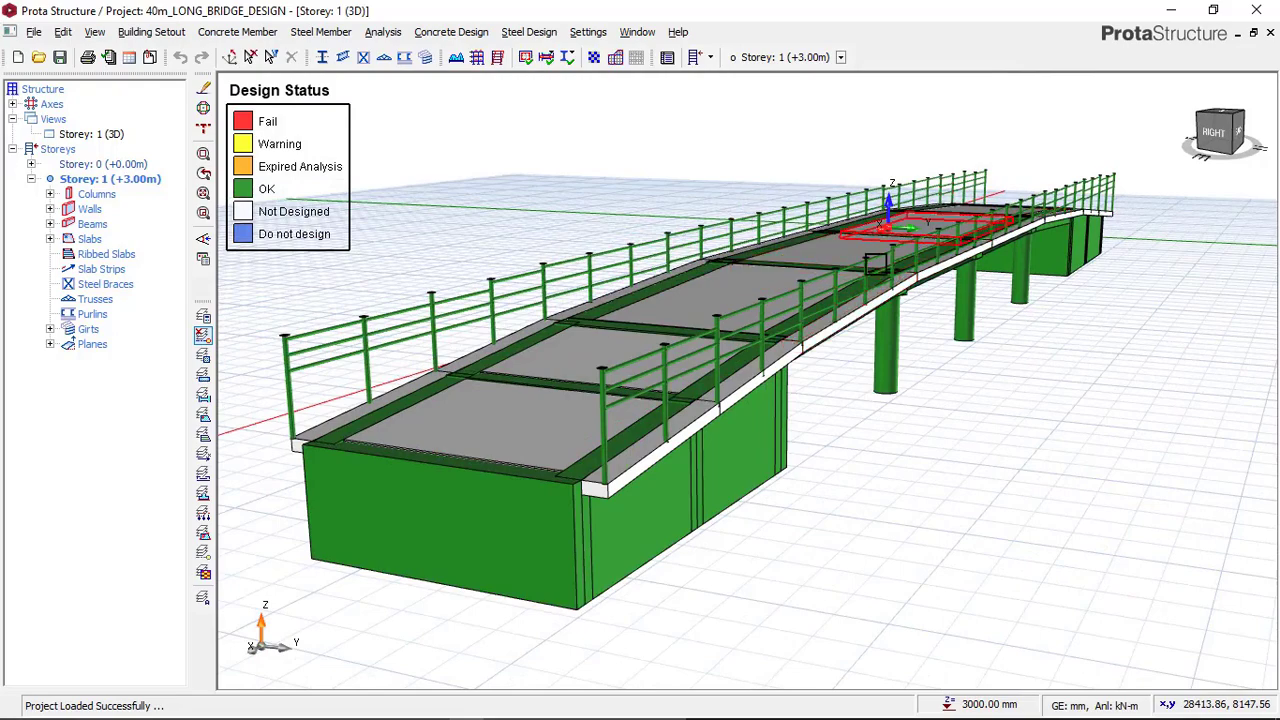
scroll(875, 262, up, 2)
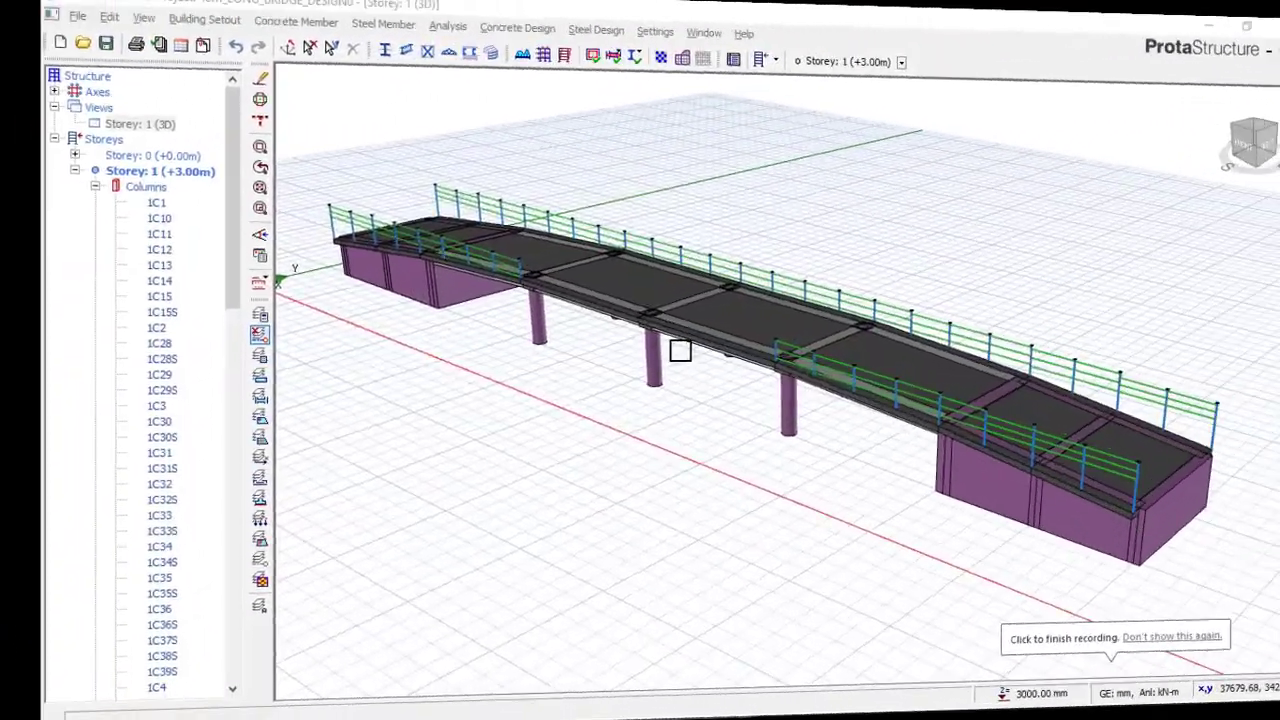
Step: Examine the overall bridge in the 40m_LONG_BRIDGE_DESIGN0 model, including both abutments, the piers, deck and railings
scroll(643, 348, up, 2)
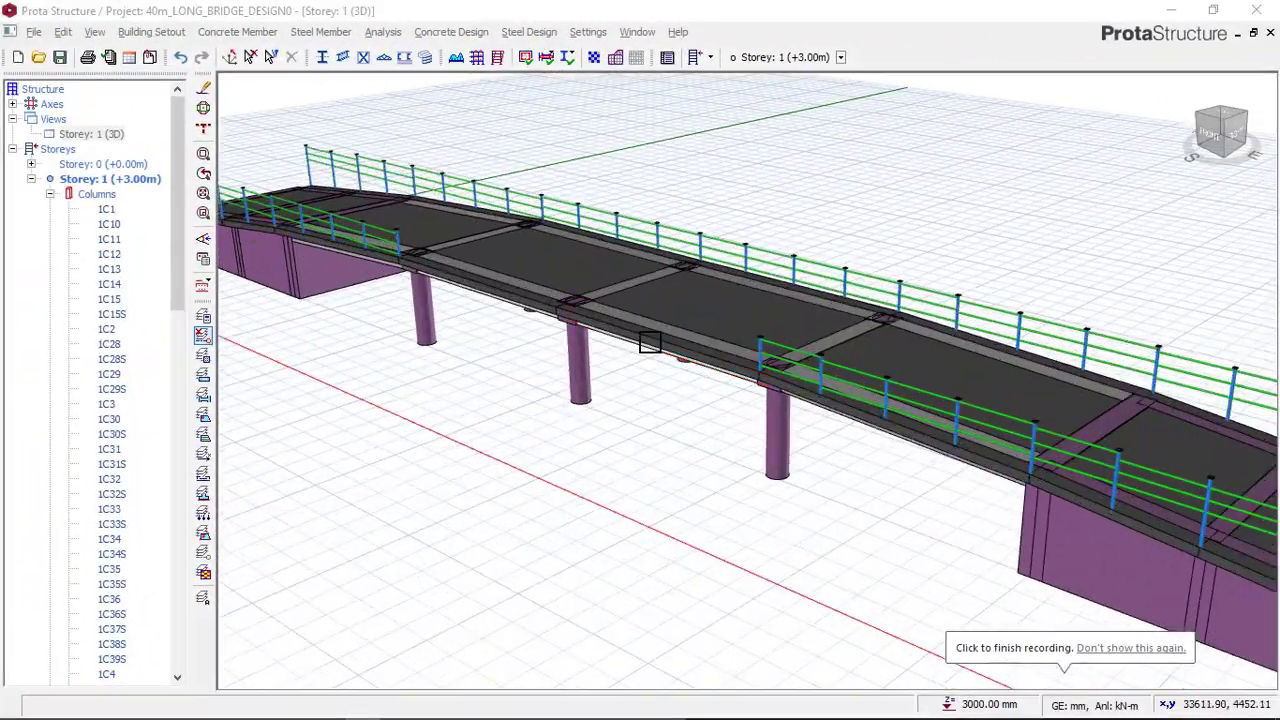
scroll(643, 348, down, 2)
scroll(643, 348, down, 1)
scroll(643, 346, up, 5)
scroll(657, 332, down, 5)
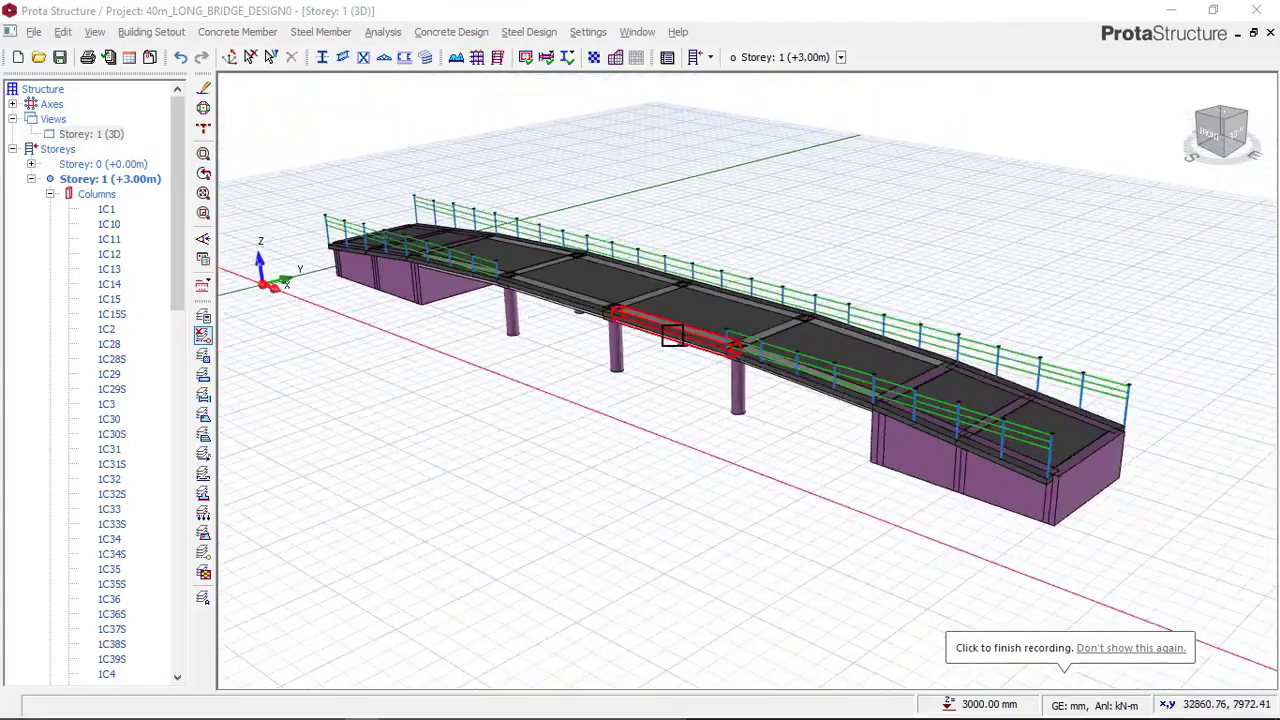
middle_drag(671, 340, 647, 350)
scroll(660, 333, up, 2)
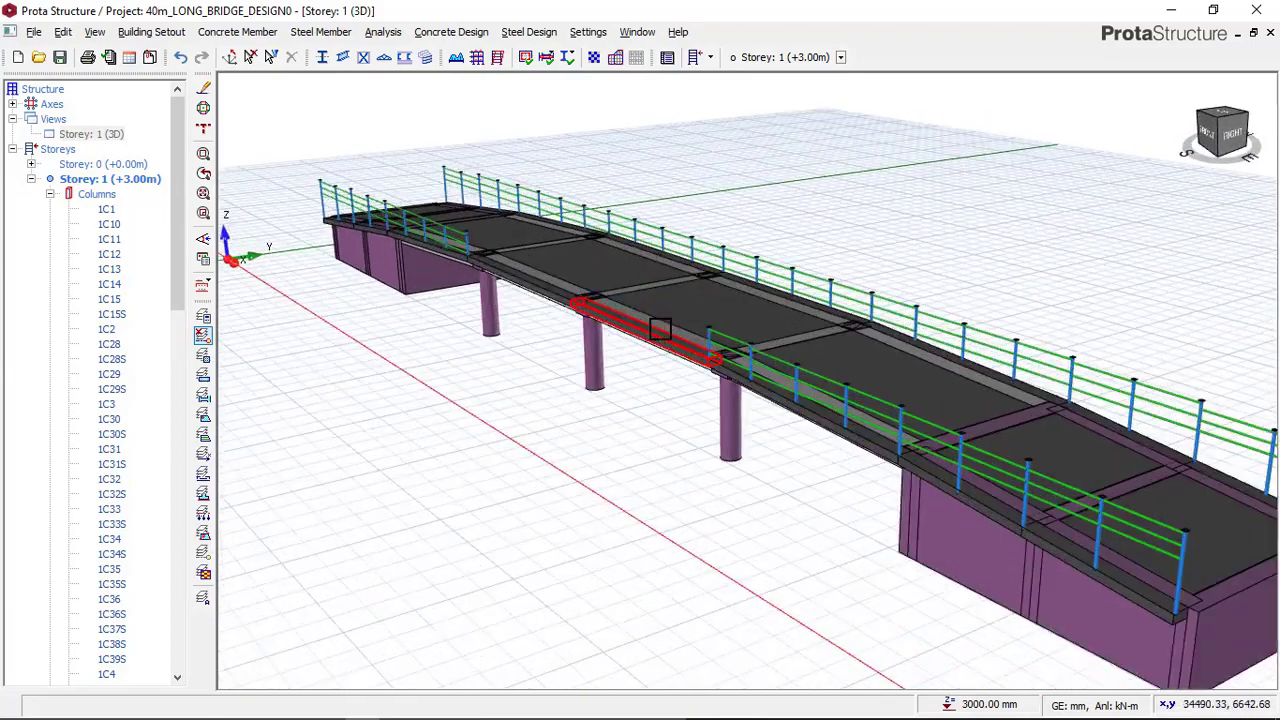
scroll(620, 309, up, 1)
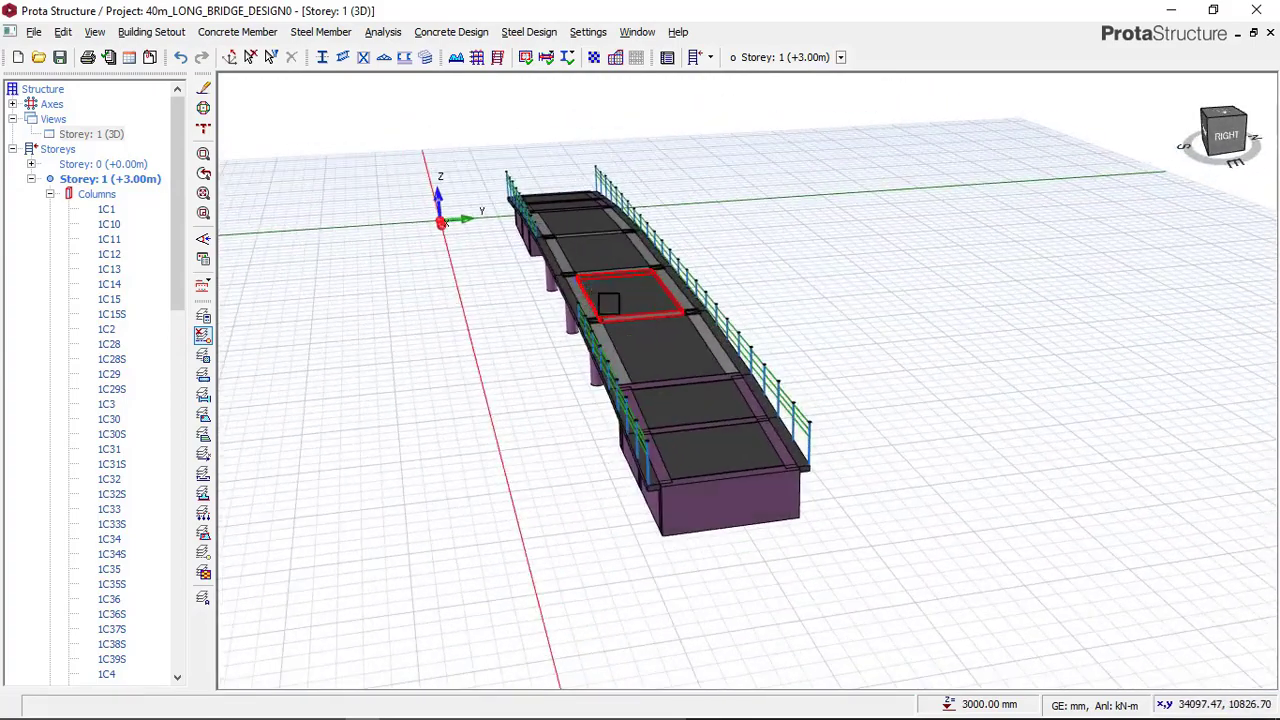
scroll(600, 310, up, 3)
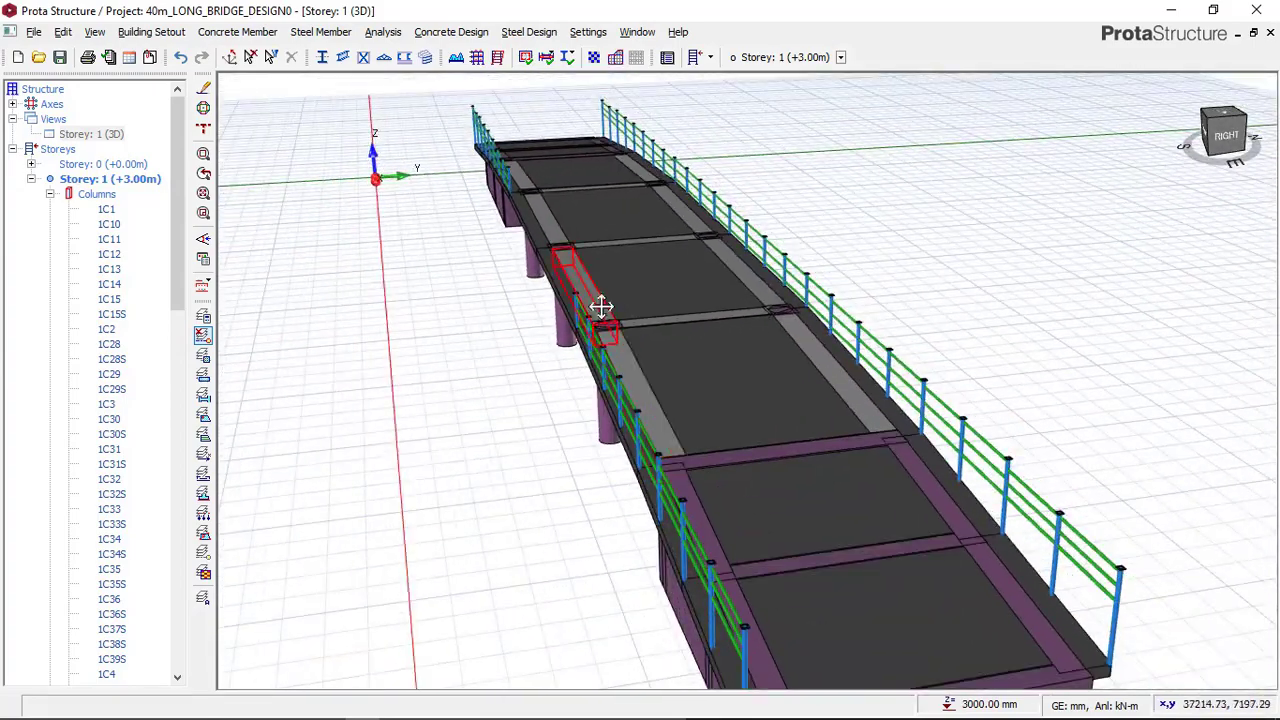
mouse_move(600, 307)
middle_down()
mouse_move(651, 323)
mouse_move(589, 307)
middle_up()
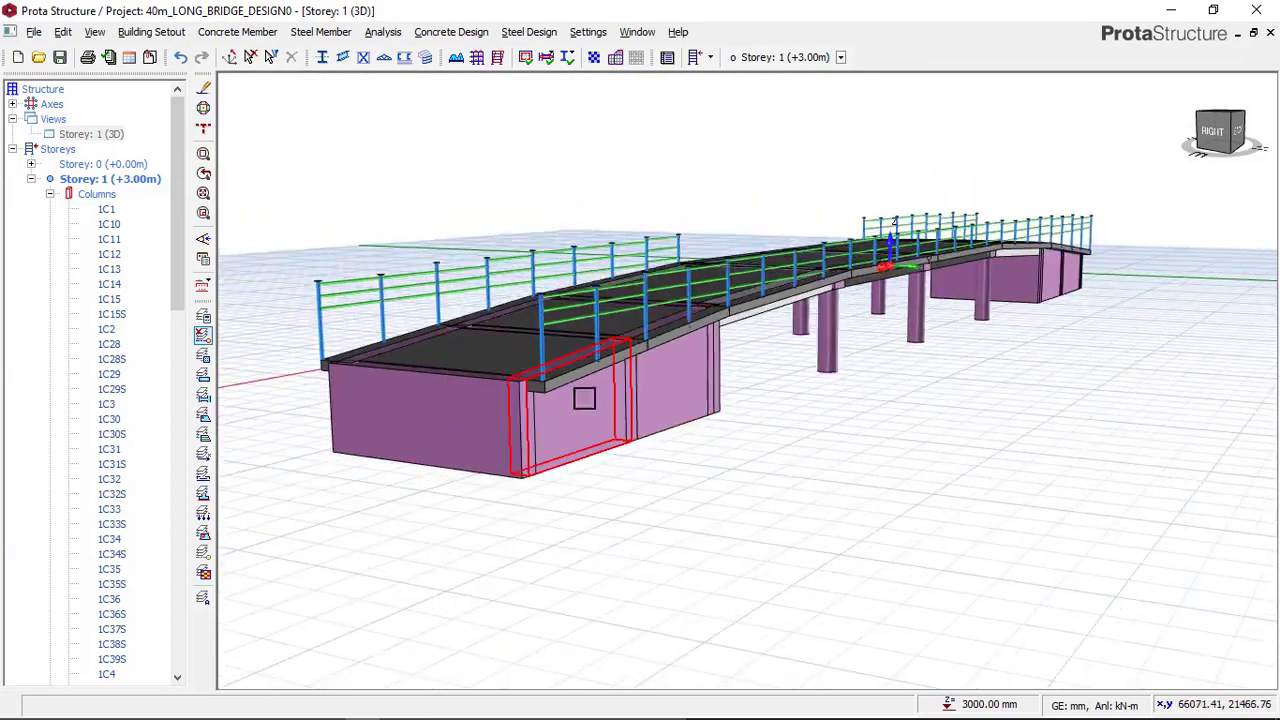
mouse_move(663, 442)
middle_down()
mouse_move(760, 471)
mouse_move(454, 409)
mouse_move(729, 473)
mouse_move(903, 466)
mouse_move(871, 477)
mouse_move(969, 480)
mouse_move(868, 448)
mouse_move(829, 377)
mouse_move(809, 417)
mouse_move(857, 429)
mouse_move(836, 404)
mouse_move(980, 402)
middle_up()
Step: Examine the round pier column nearest the abutment and its connection to the deck's edge beams
scroll(528, 384, up, 3)
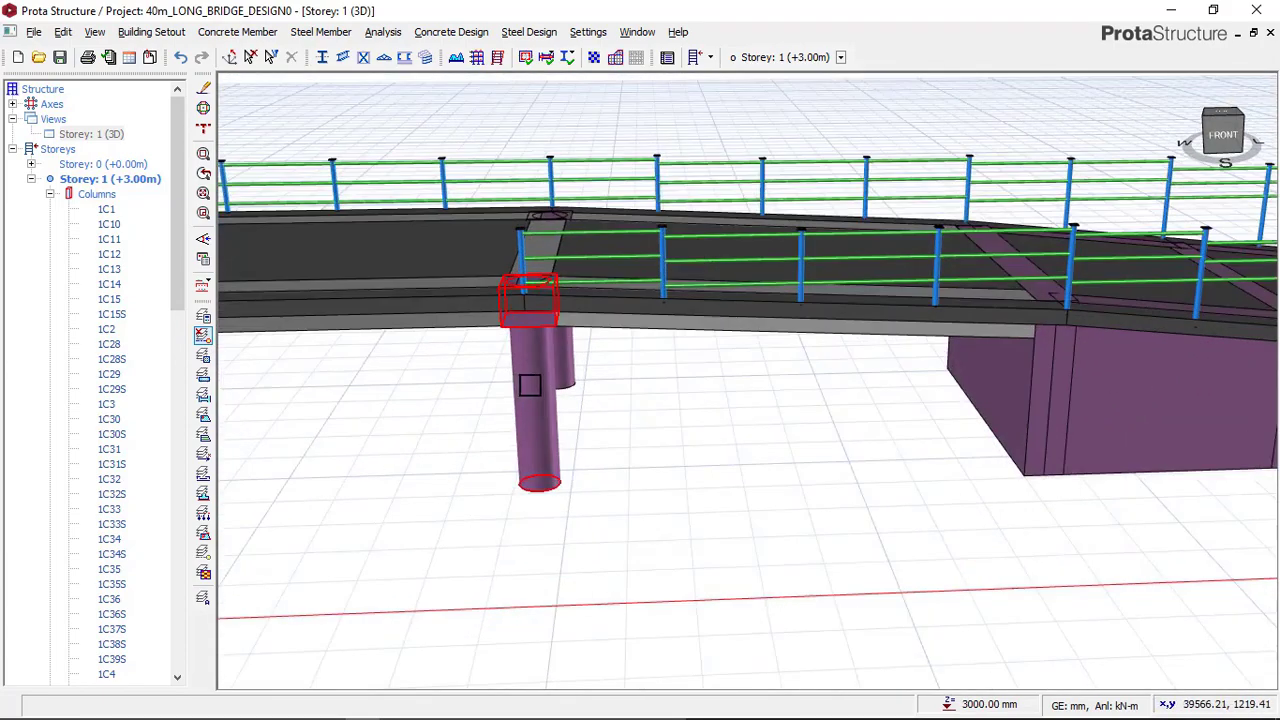
middle_drag(528, 384, 648, 383)
scroll(638, 383, up, 2)
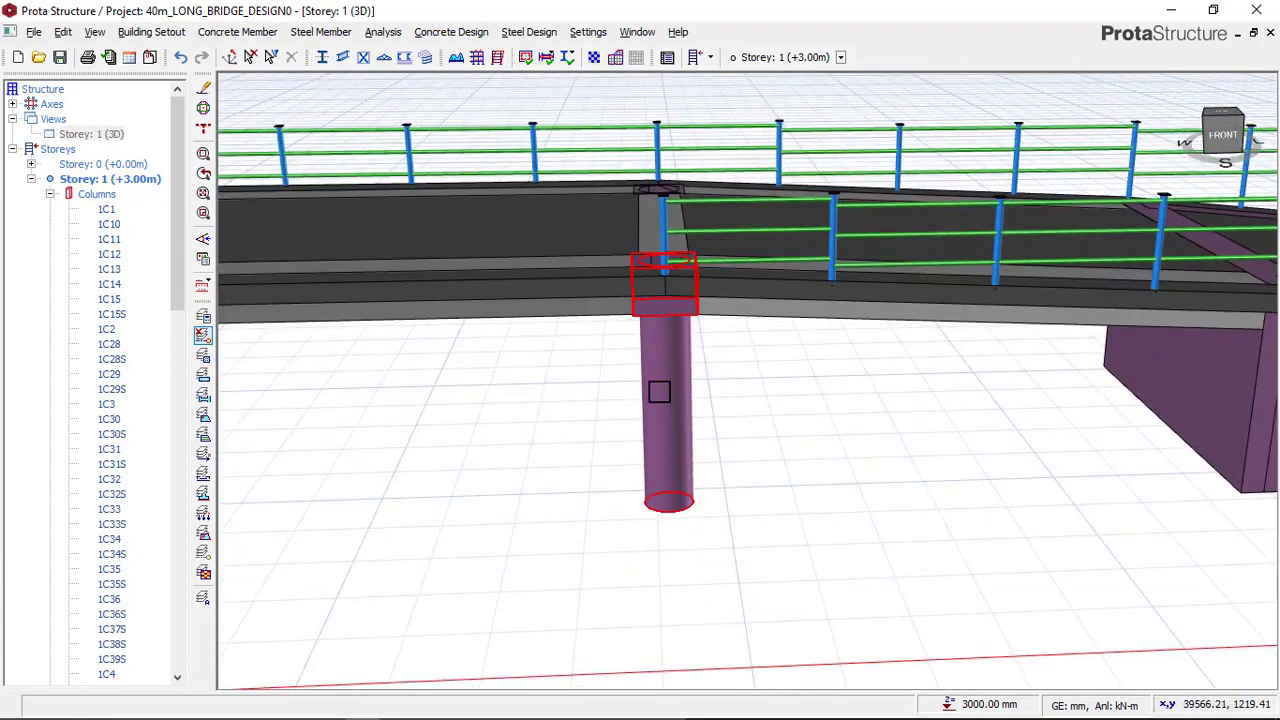
scroll(659, 391, up, 2)
scroll(693, 387, down, 6)
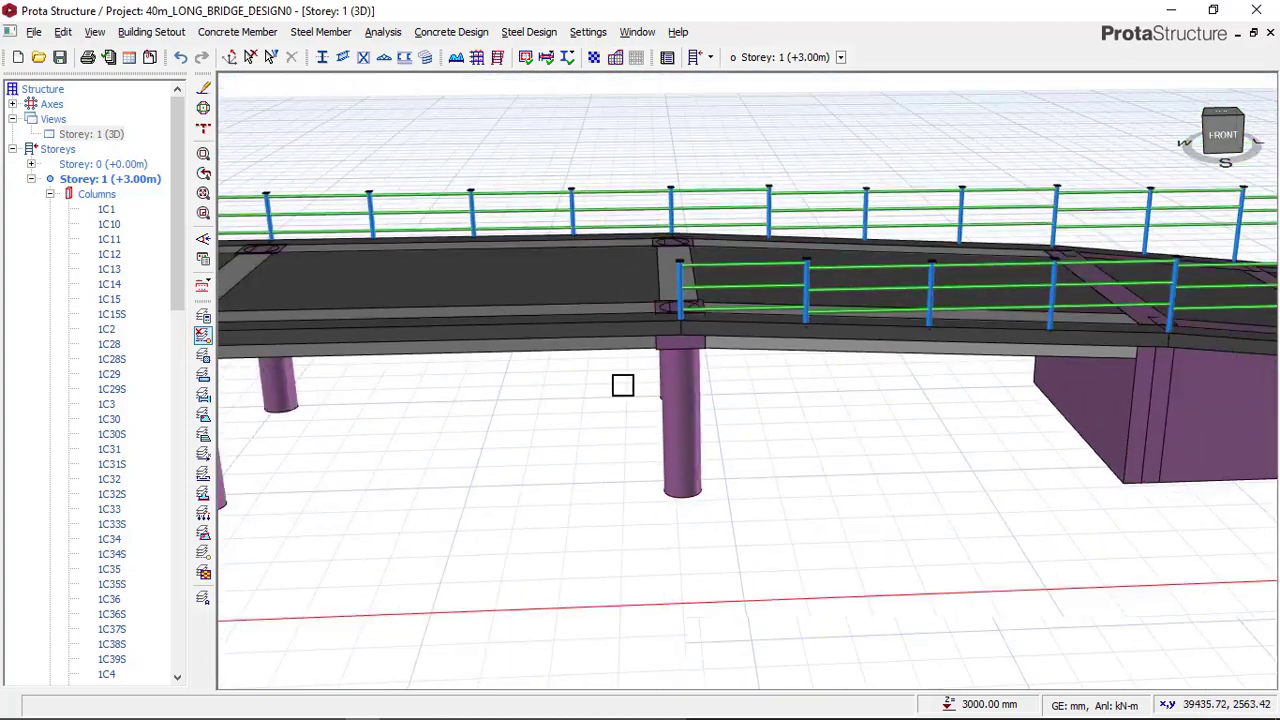
shift+middle_drag(712, 409, 650, 385)
scroll(614, 326, down, 3)
scroll(711, 497, up, 5)
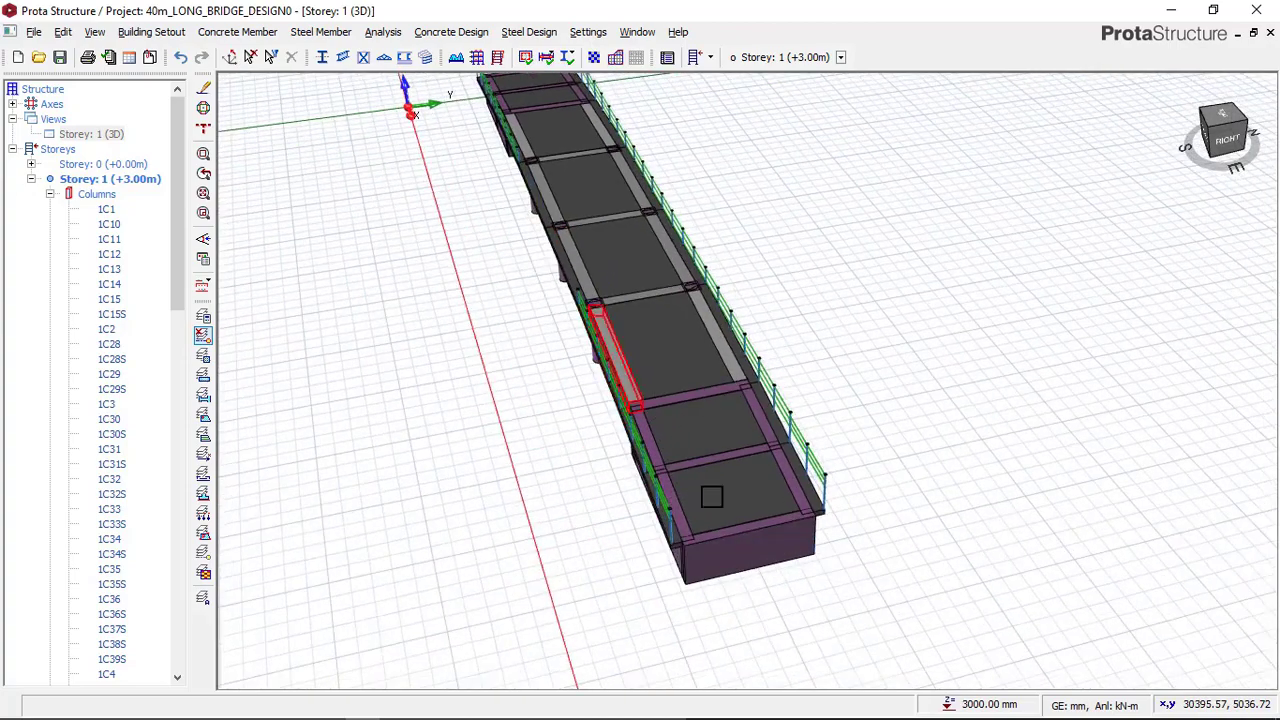
Step: Examine the bridge end-on, including the abutment's end wall, the overhanging deck edges and both railings
middle_drag(727, 541, 743, 460)
scroll(790, 386, up, 4)
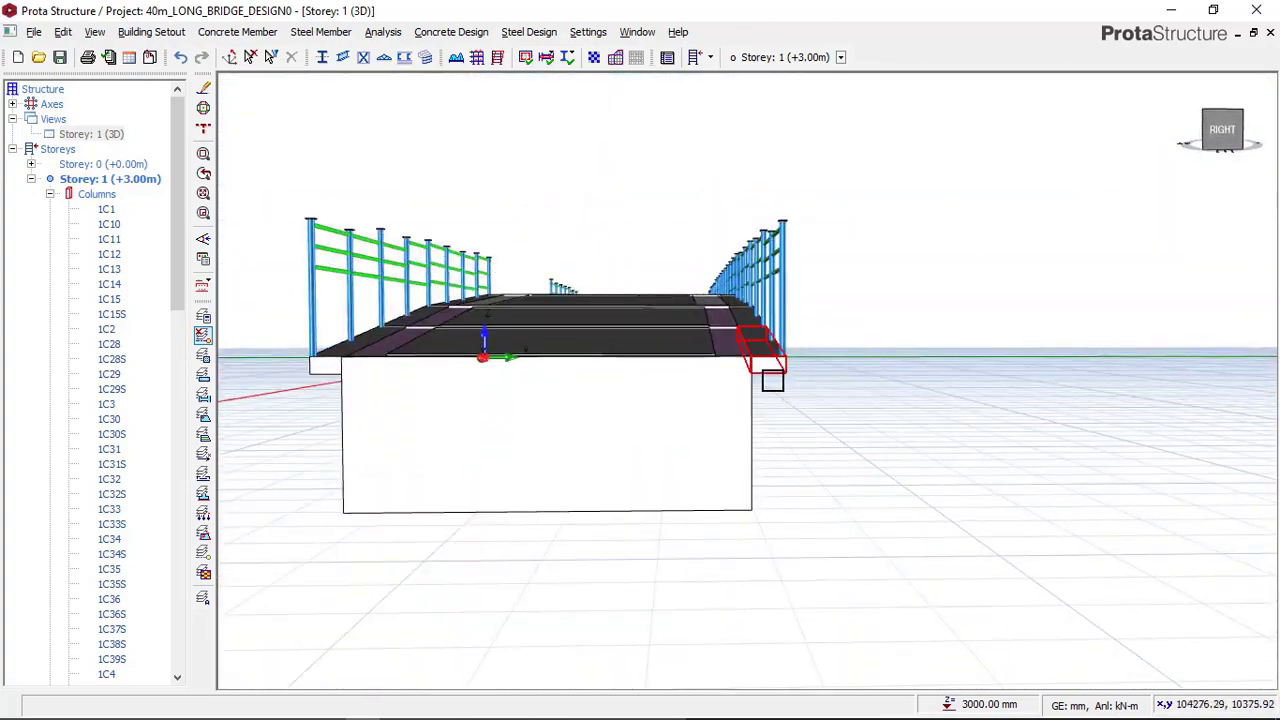
scroll(660, 404, down, 1)
middle_drag(652, 407, 811, 399)
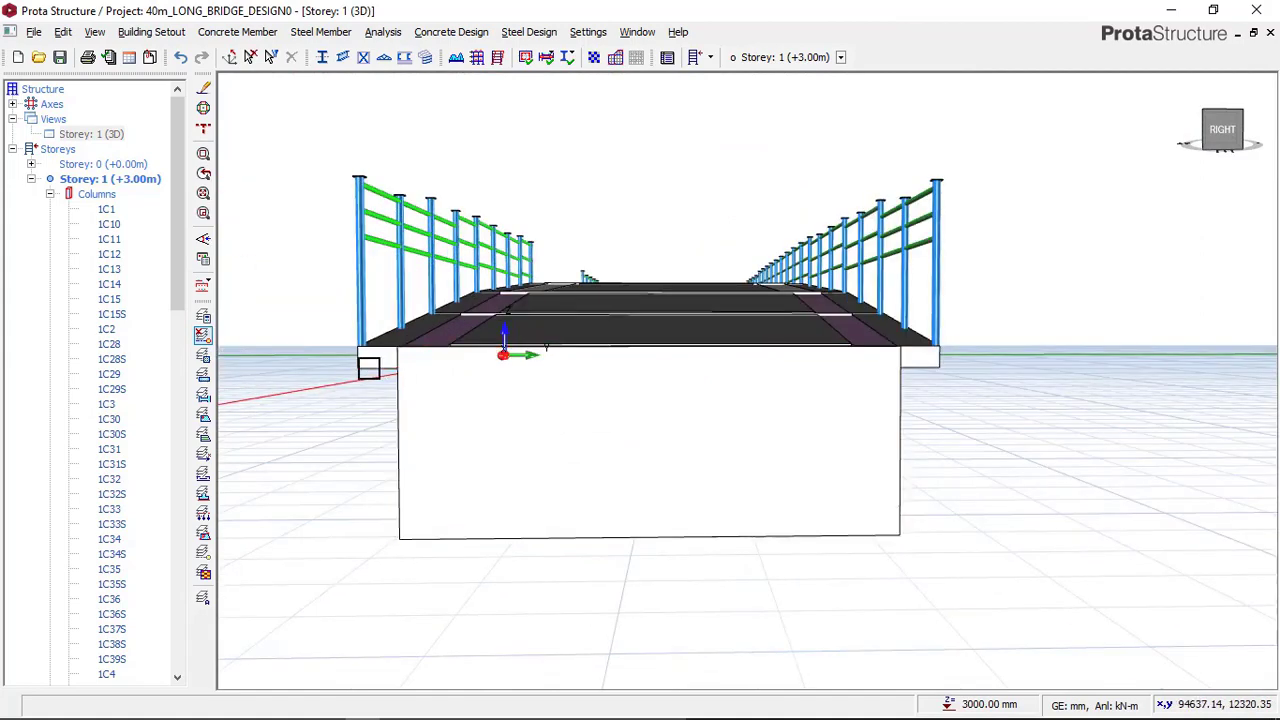
scroll(380, 364, up, 2)
scroll(376, 370, down, 1)
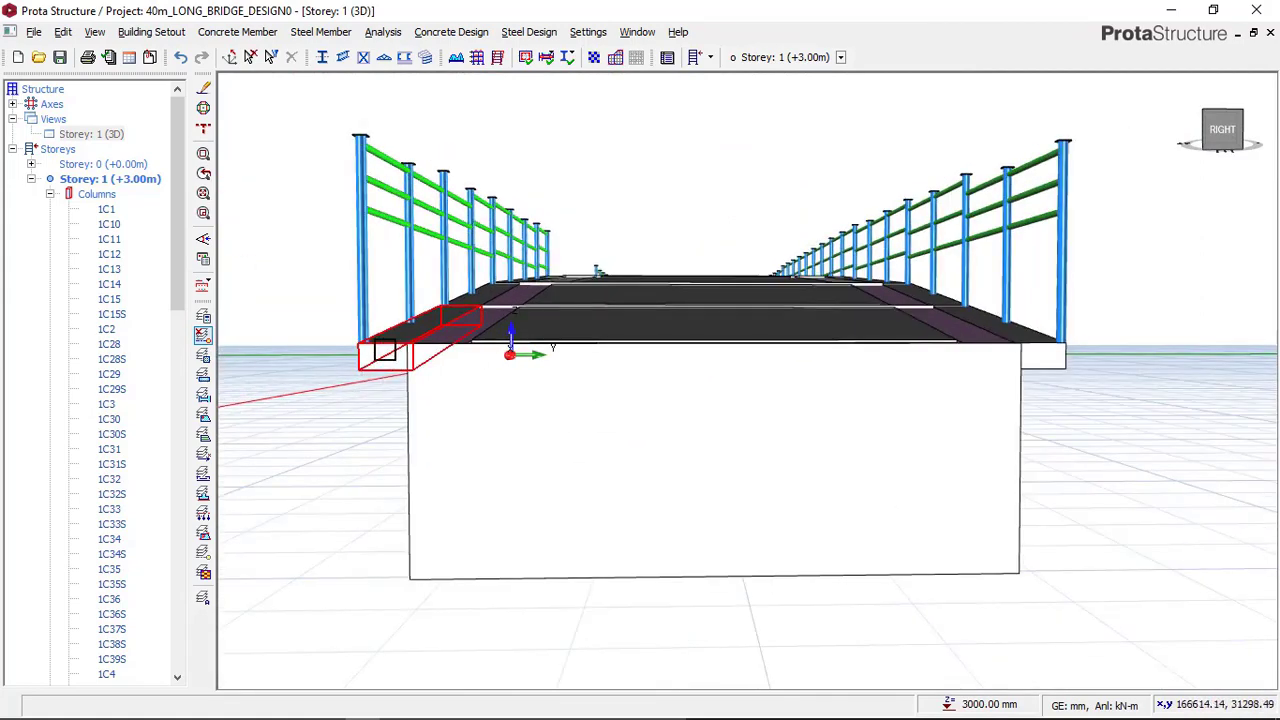
scroll(384, 351, down, 2)
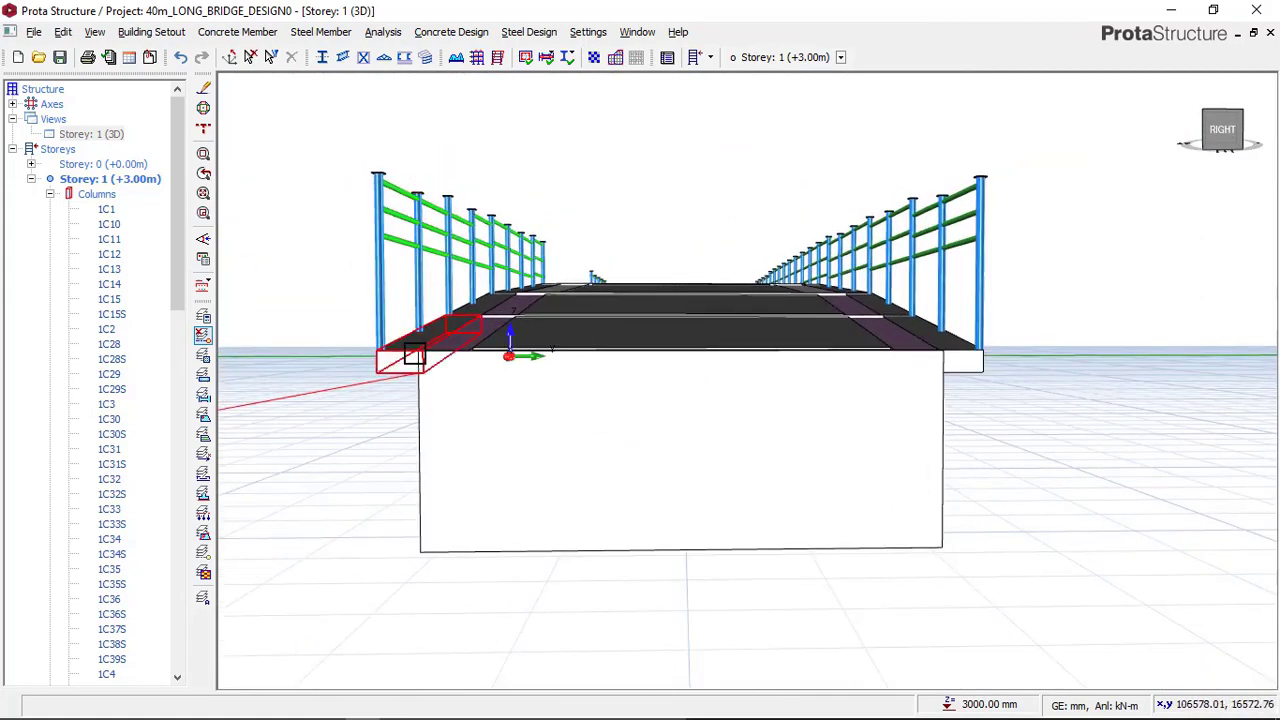
middle_drag(414, 355, 726, 431)
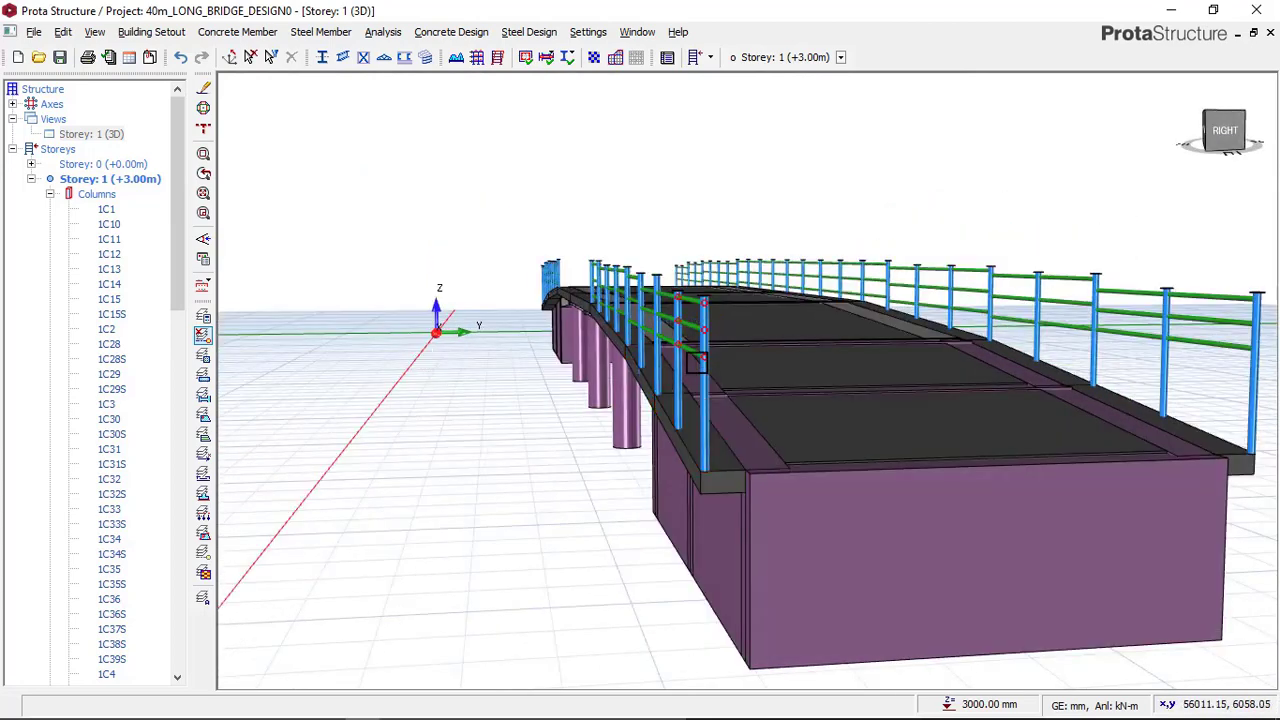
middle_drag(697, 362, 603, 481)
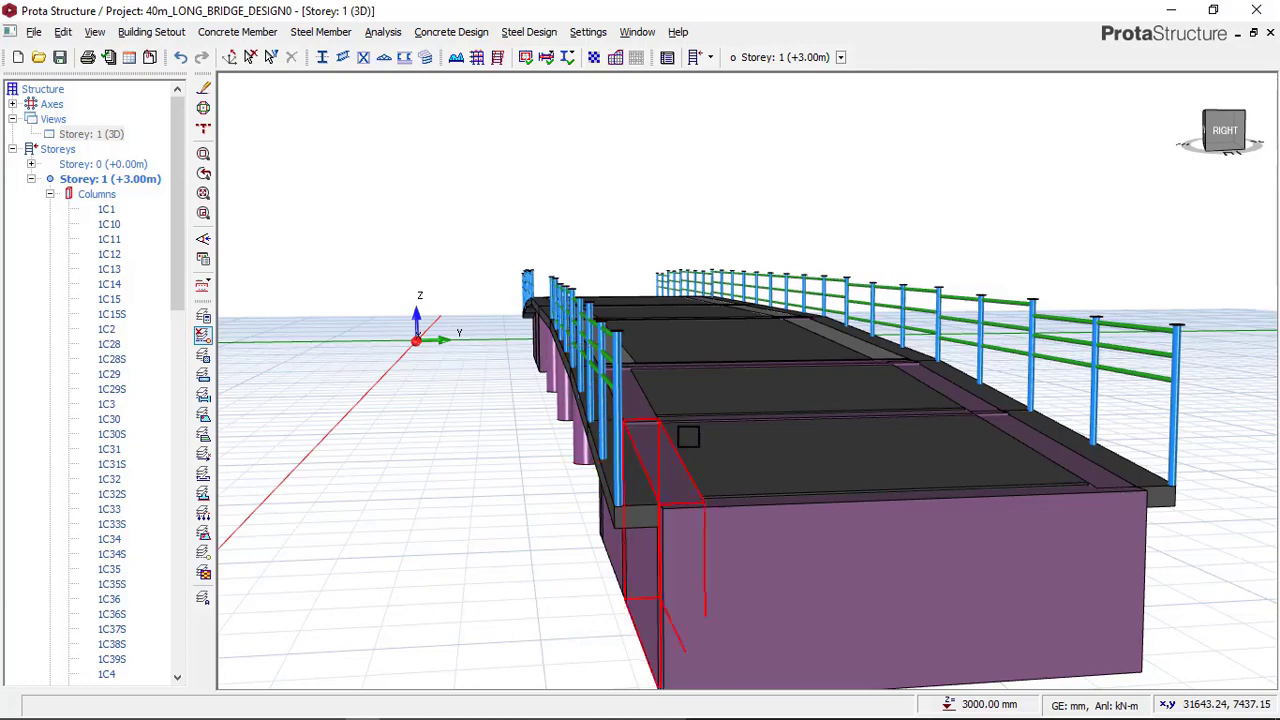
Step: Inspect the deck panels, side railings and paired round piers along the middle spans
middle_drag(777, 366, 535, 387)
middle_drag(774, 449, 684, 447)
middle_drag(826, 334, 686, 380)
scroll(421, 292, up, 4)
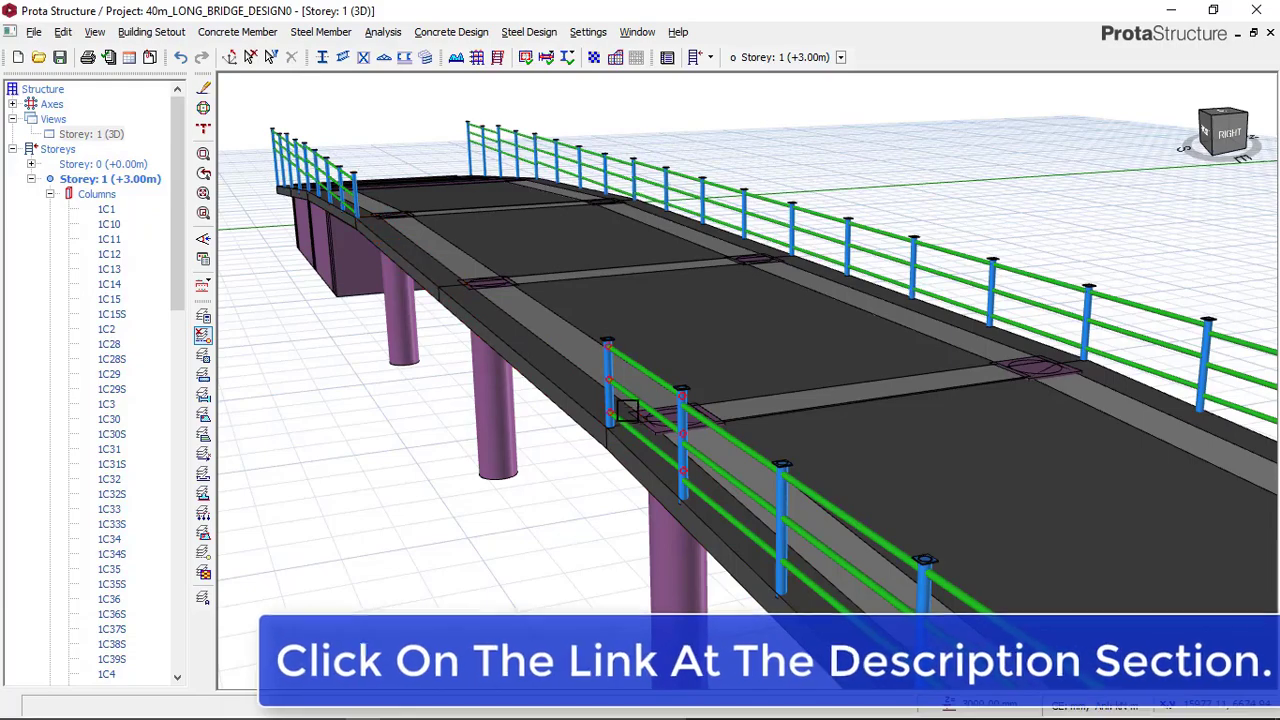
scroll(403, 267, down, 2)
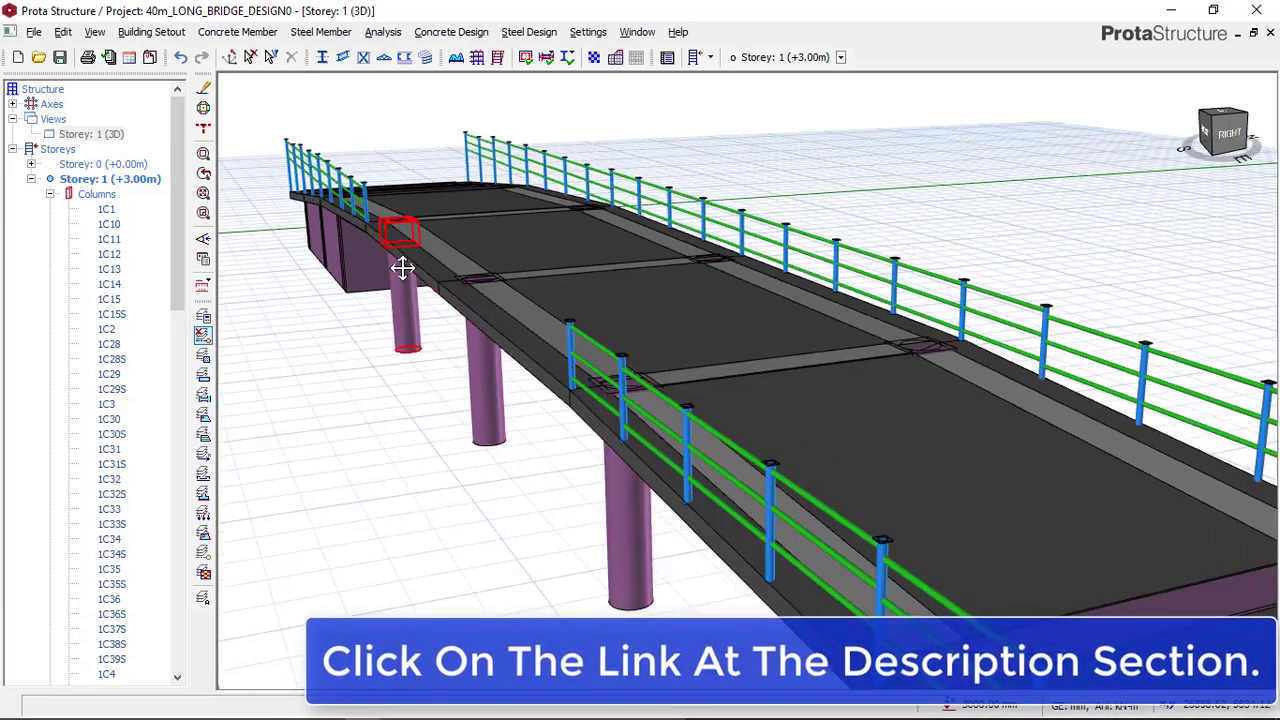
middle_drag(403, 267, 664, 308)
scroll(491, 306, down, 2)
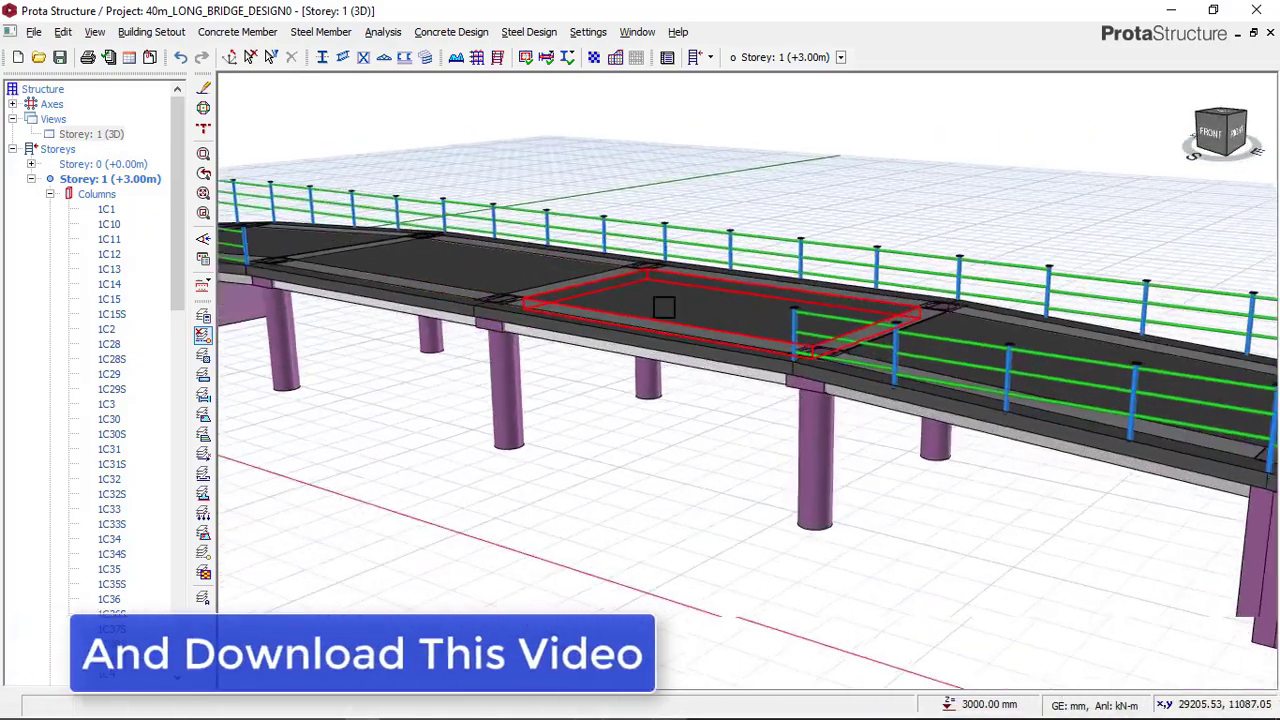
scroll(527, 319, down, 2)
middle_drag(471, 323, 818, 342)
scroll(661, 289, up, 5)
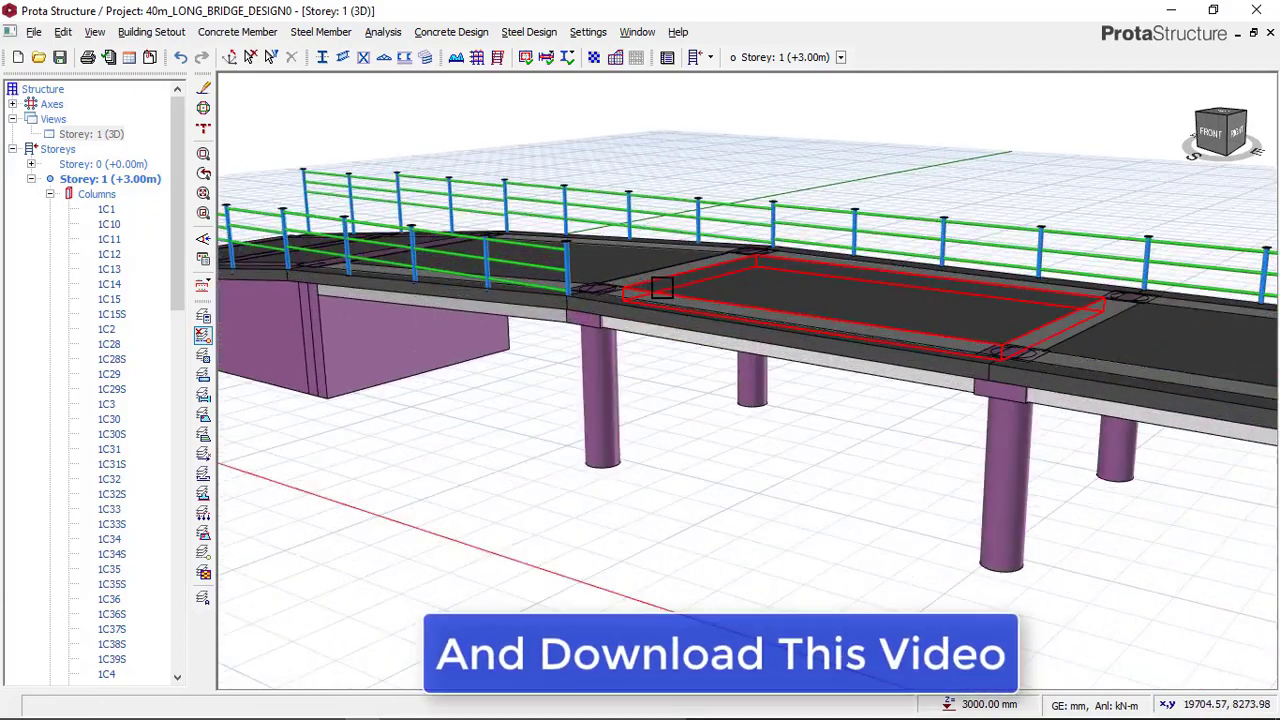
Step: Inspect the far abutment's walls and the adjoining span from the front side of the bridge
scroll(662, 288, down, 2)
middle_drag(523, 309, 329, 300)
scroll(429, 328, up, 2)
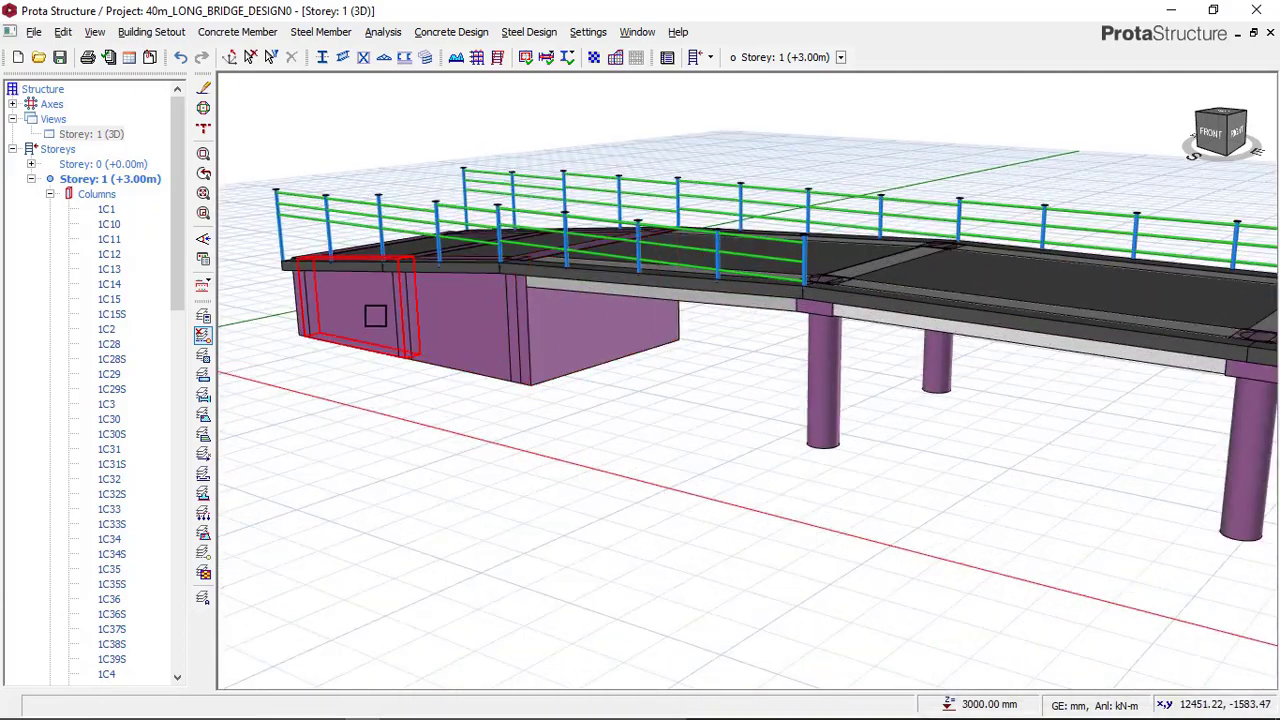
scroll(376, 316, down, 3)
middle_drag(583, 357, 500, 346)
scroll(500, 346, down, 1)
mouse_move(788, 369)
middle_down()
mouse_move(711, 376)
mouse_move(716, 385)
middle_up()
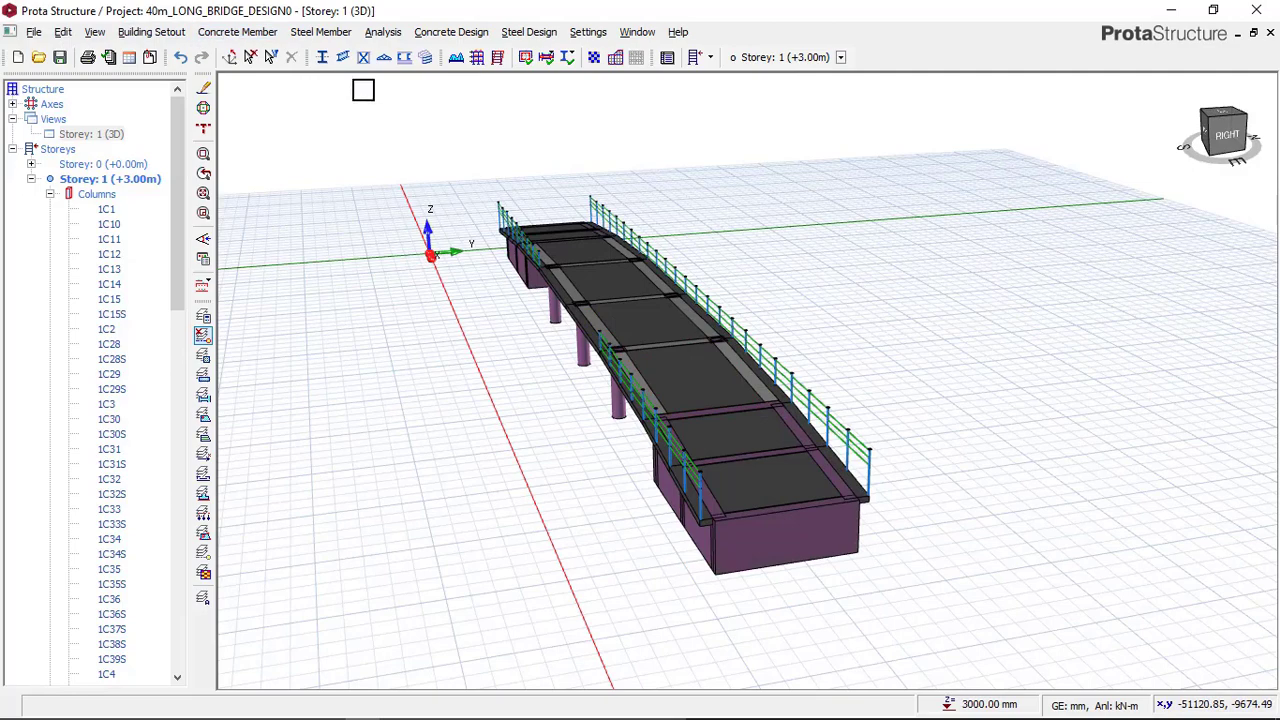
Step: Examine the deck slabs and beams between the railings, looking lengthwise from the abutment end
middle_drag(667, 411, 645, 406)
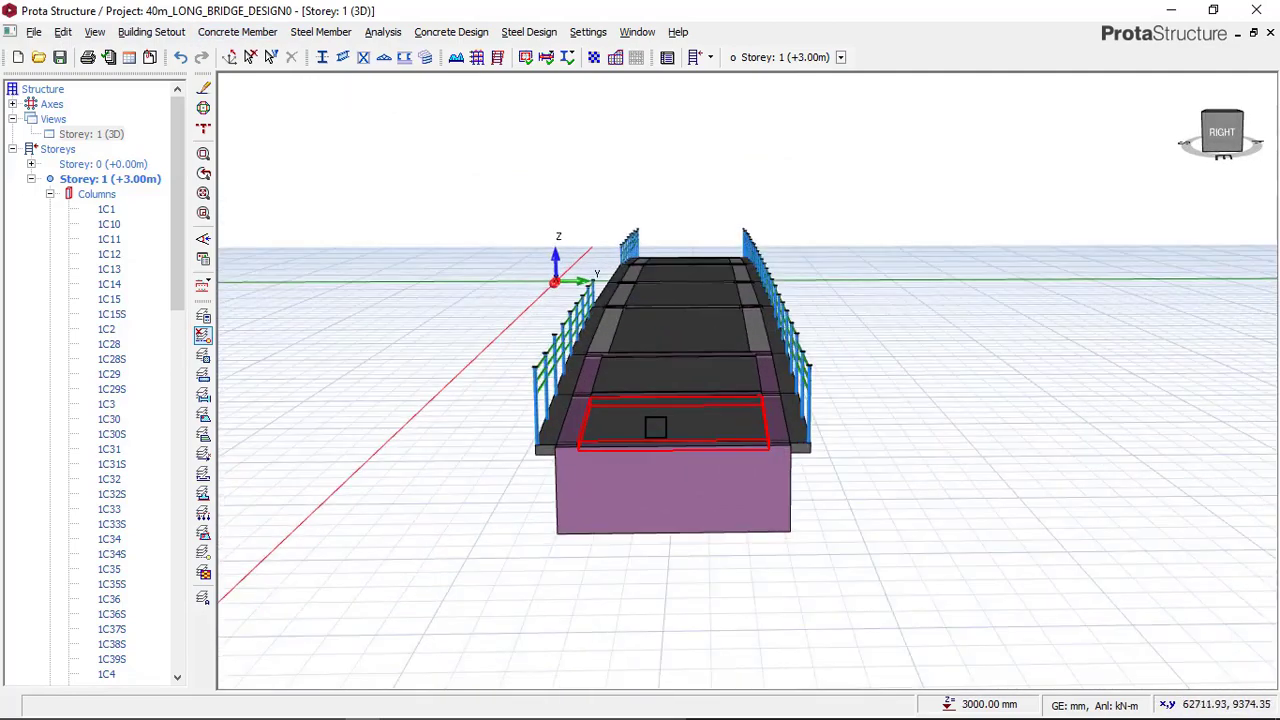
scroll(655, 427, up, 5)
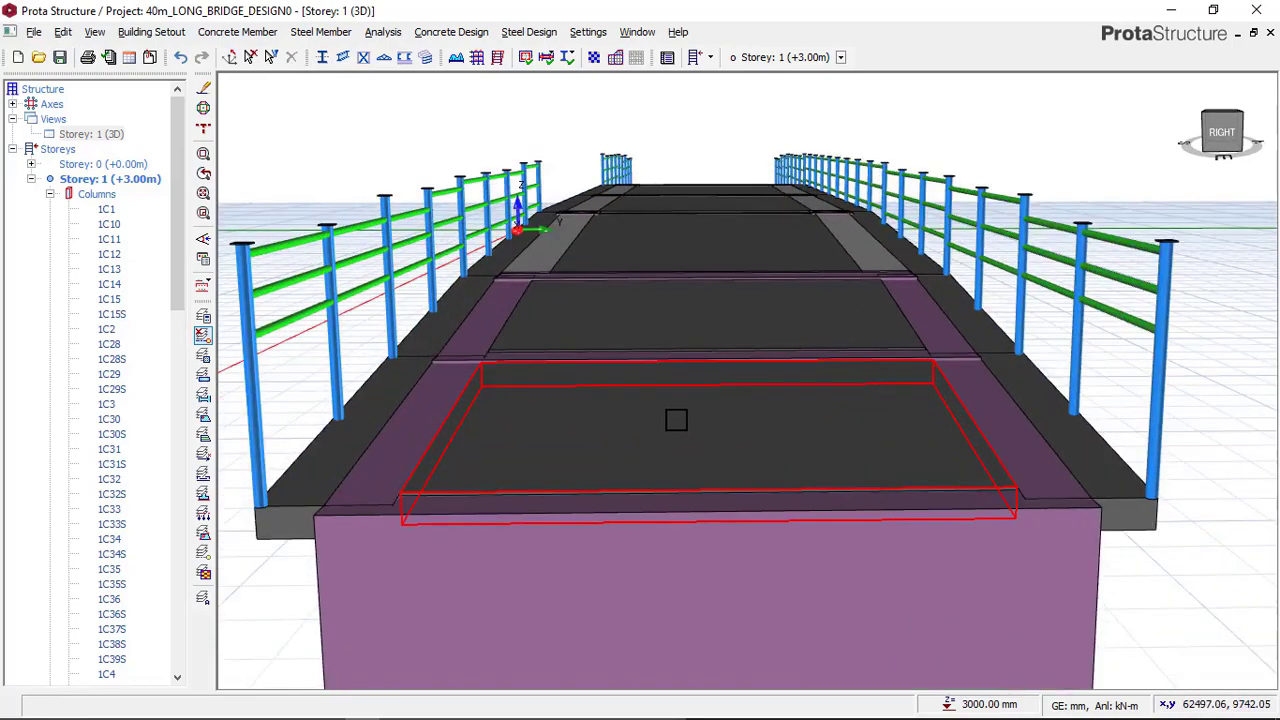
middle_drag(676, 420, 668, 407)
right_drag(668, 402, 689, 440)
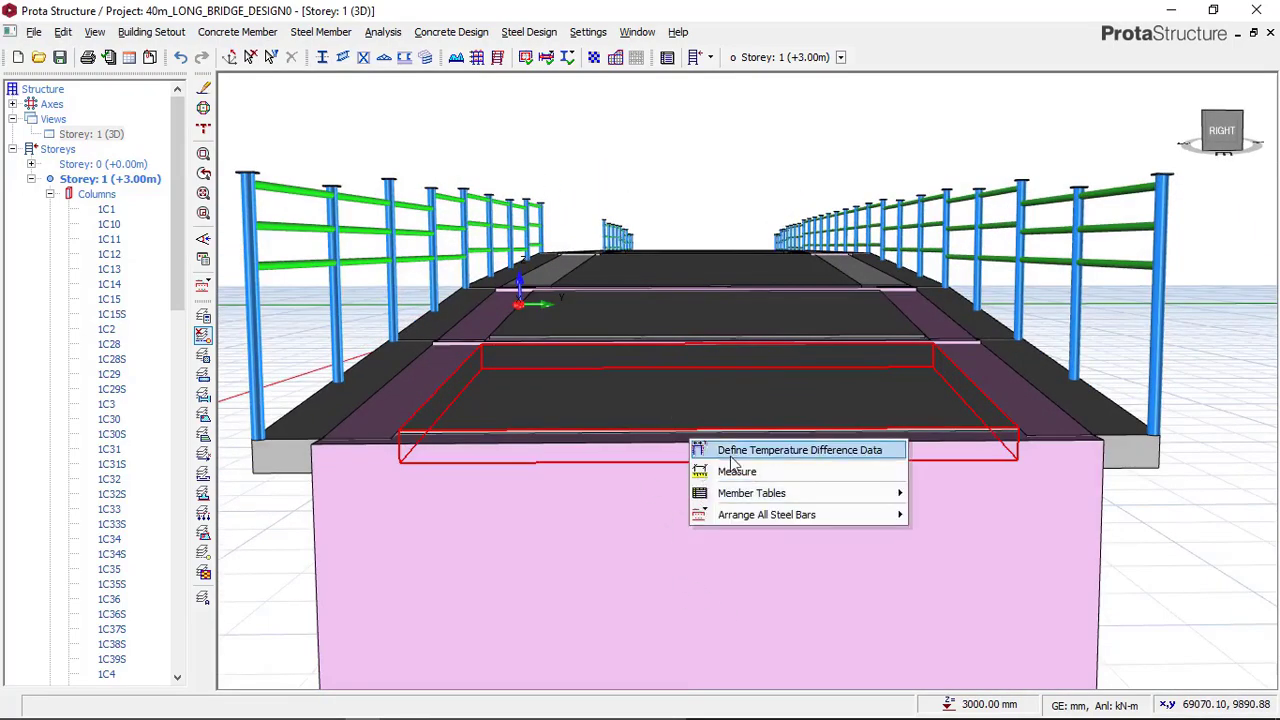
click(1175, 517)
scroll(843, 466, down, 4)
right_drag(963, 496, 726, 478)
Step: Inspect the bridge's back side and opposite end, from the abutment walls across the piers
middle_drag(718, 465, 903, 434)
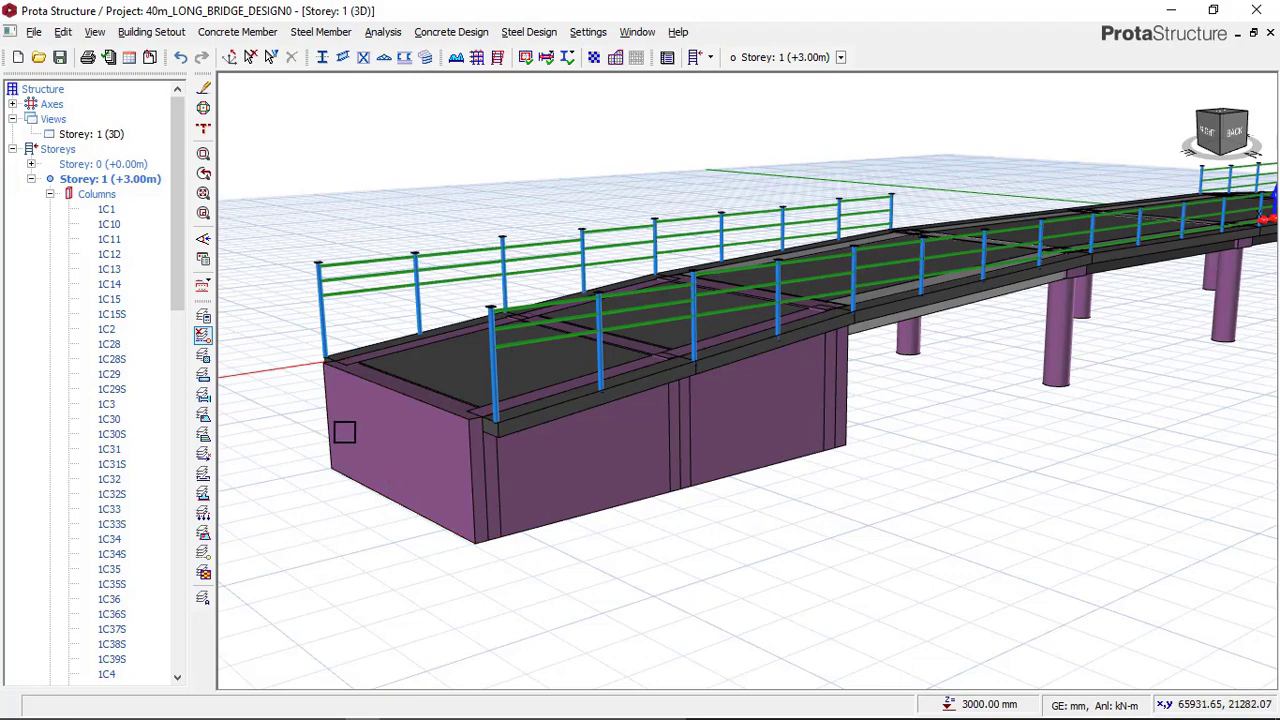
scroll(400, 398, down, 3)
middle_drag(423, 432, 345, 470)
middle_drag(523, 434, 415, 462)
middle_drag(690, 392, 713, 352)
mouse_move(798, 413)
middle_down()
mouse_move(814, 386)
mouse_move(650, 378)
middle_up()
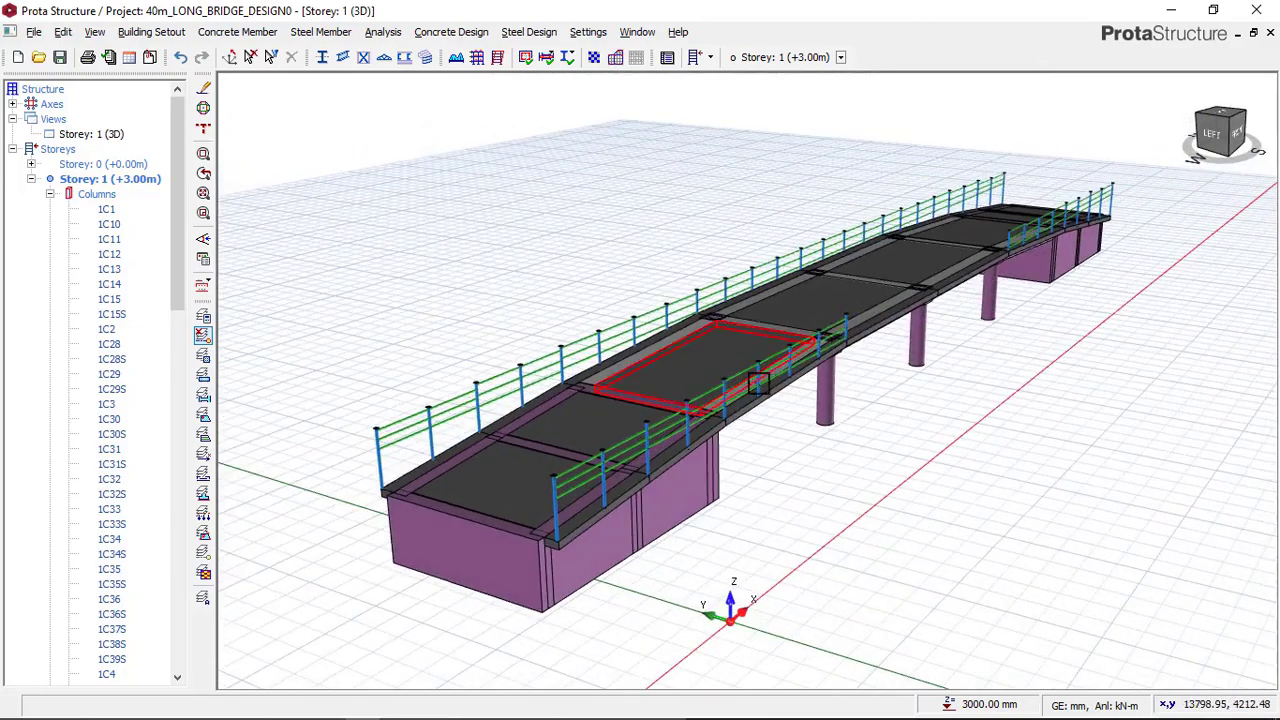
middle_drag(759, 383, 797, 388)
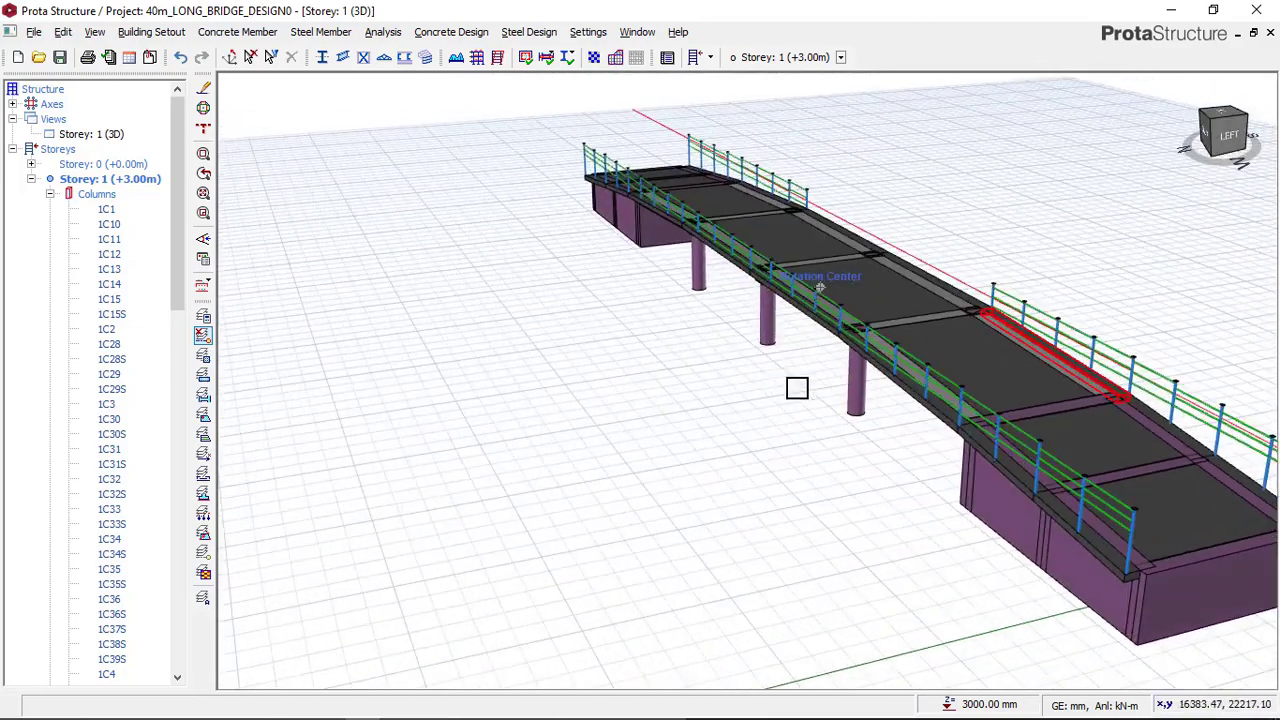
middle_drag(708, 337, 610, 345)
mouse_move(722, 358)
middle_down()
mouse_move(808, 360)
mouse_move(612, 338)
middle_up()
scroll(567, 342, up, 3)
scroll(566, 342, down, 4)
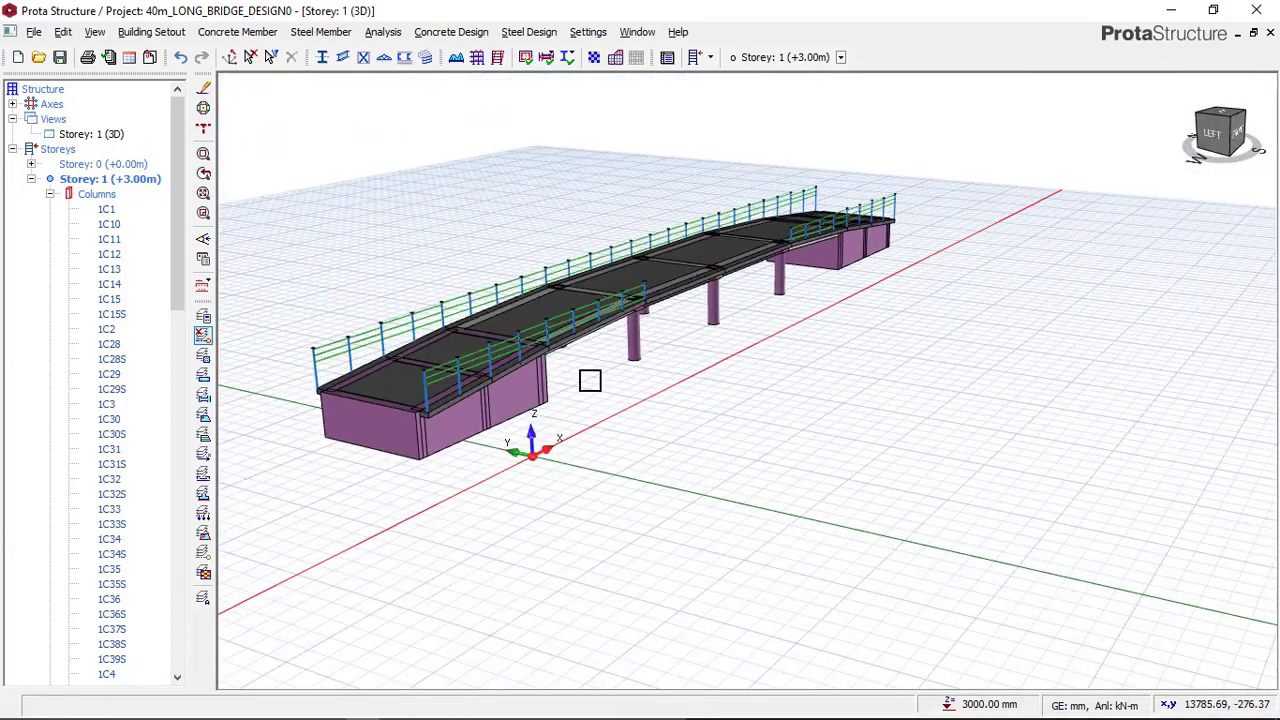
Step: Examine the piers beneath the continuous railing and the deck's beam layout from above
middle_drag(634, 392, 686, 280)
scroll(686, 280, up, 6)
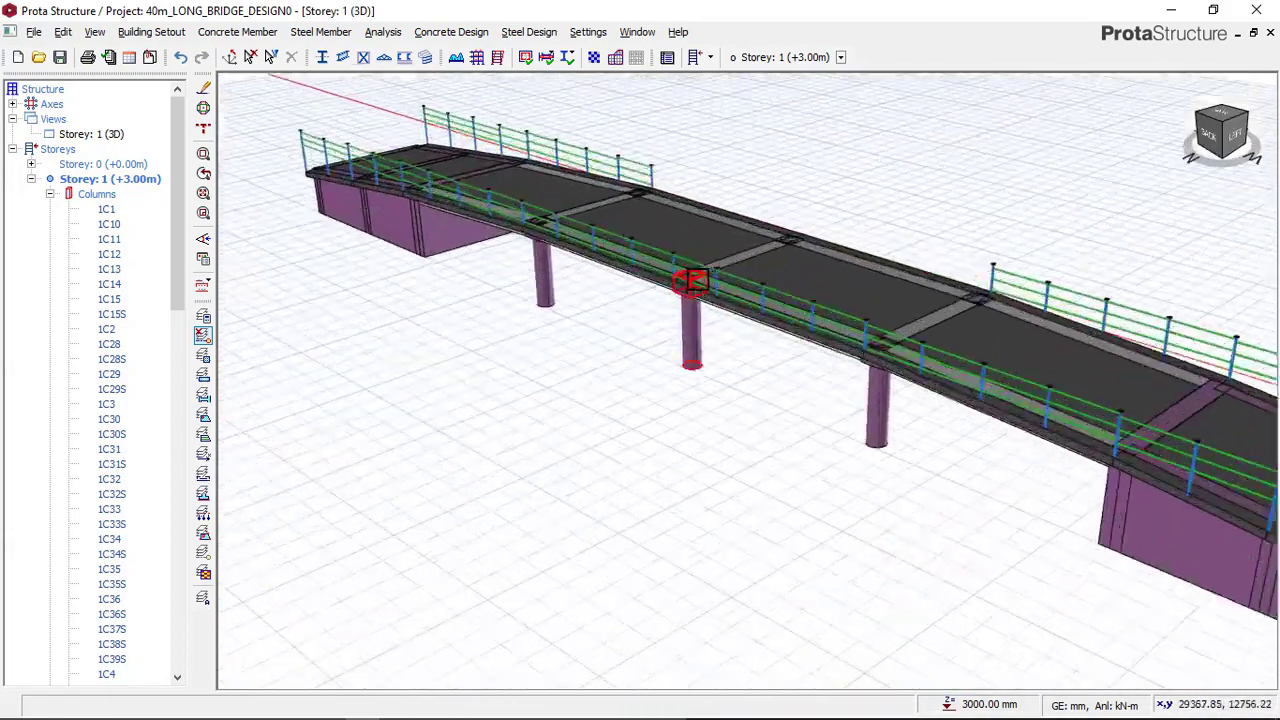
scroll(670, 292, down, 5)
mouse_move(763, 291)
middle_down()
mouse_move(640, 286)
mouse_move(831, 349)
mouse_move(820, 358)
mouse_move(834, 394)
mouse_move(557, 371)
mouse_move(612, 419)
mouse_move(491, 314)
mouse_move(586, 306)
mouse_move(554, 343)
mouse_move(469, 291)
middle_up()
scroll(422, 200, up, 3)
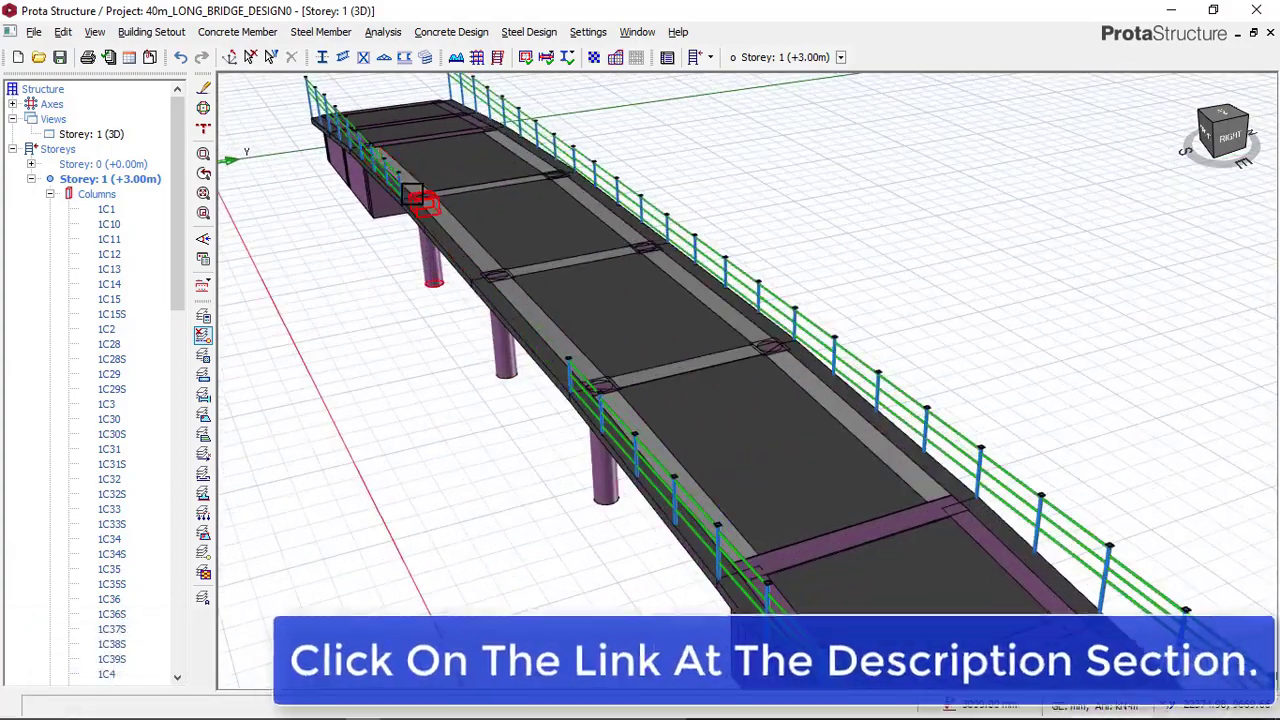
Step: Inspect the near abutment's end wall and the first deck panels between the railings
scroll(429, 220, down, 5)
middle_drag(574, 389, 577, 312)
scroll(494, 297, up, 2)
scroll(503, 293, up, 3)
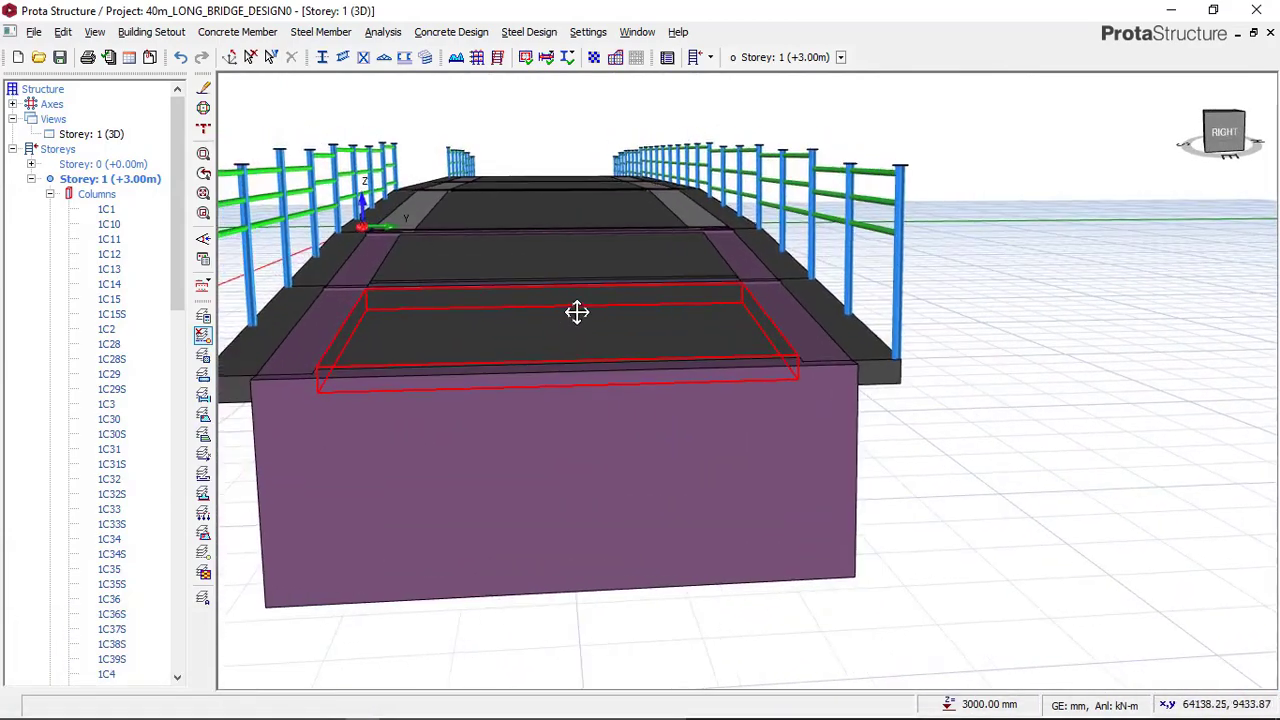
scroll(533, 385, down, 1)
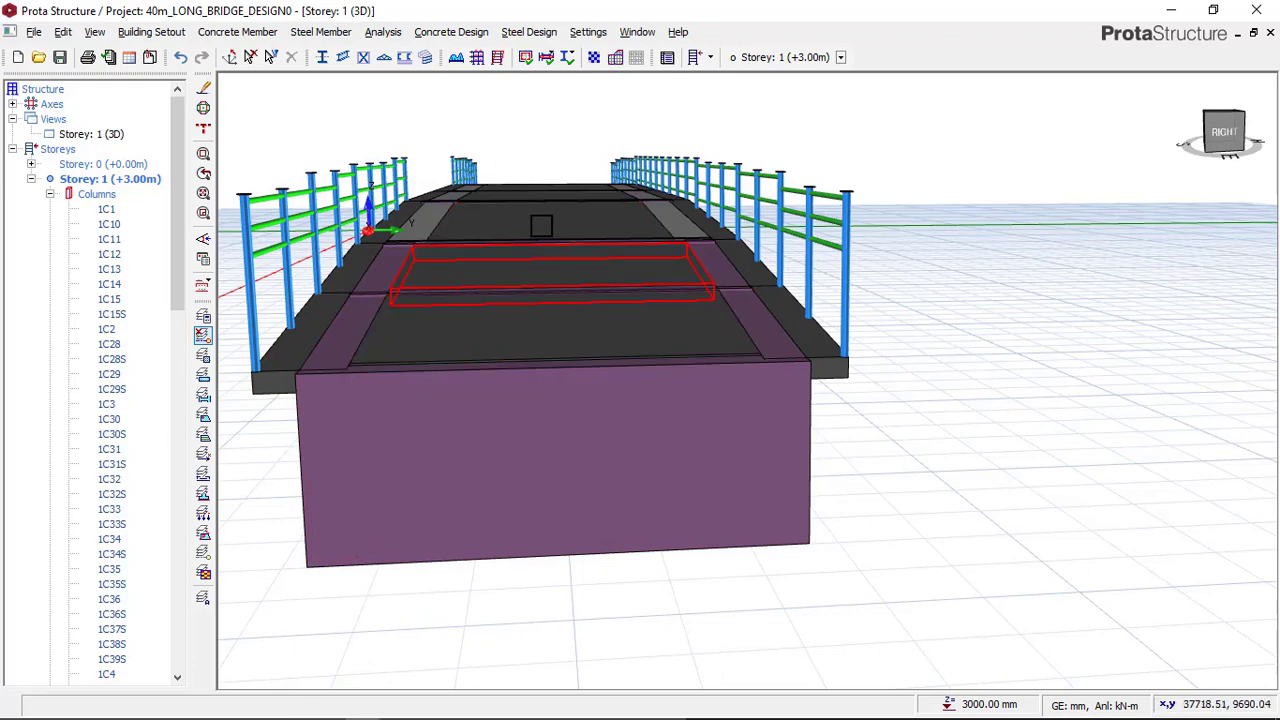
Step: Inspect the near abutment and the deck panels between both railings from the bridge's end
middle_drag(531, 198, 537, 234)
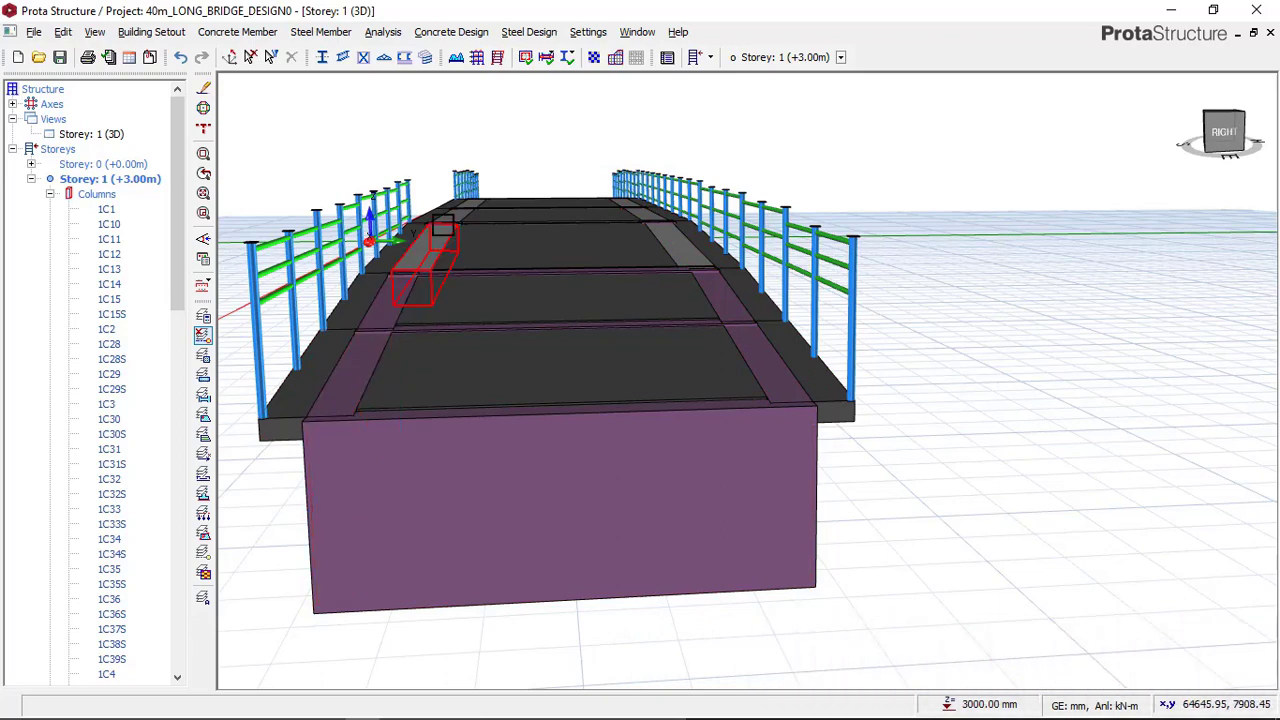
middle_drag(580, 215, 581, 274)
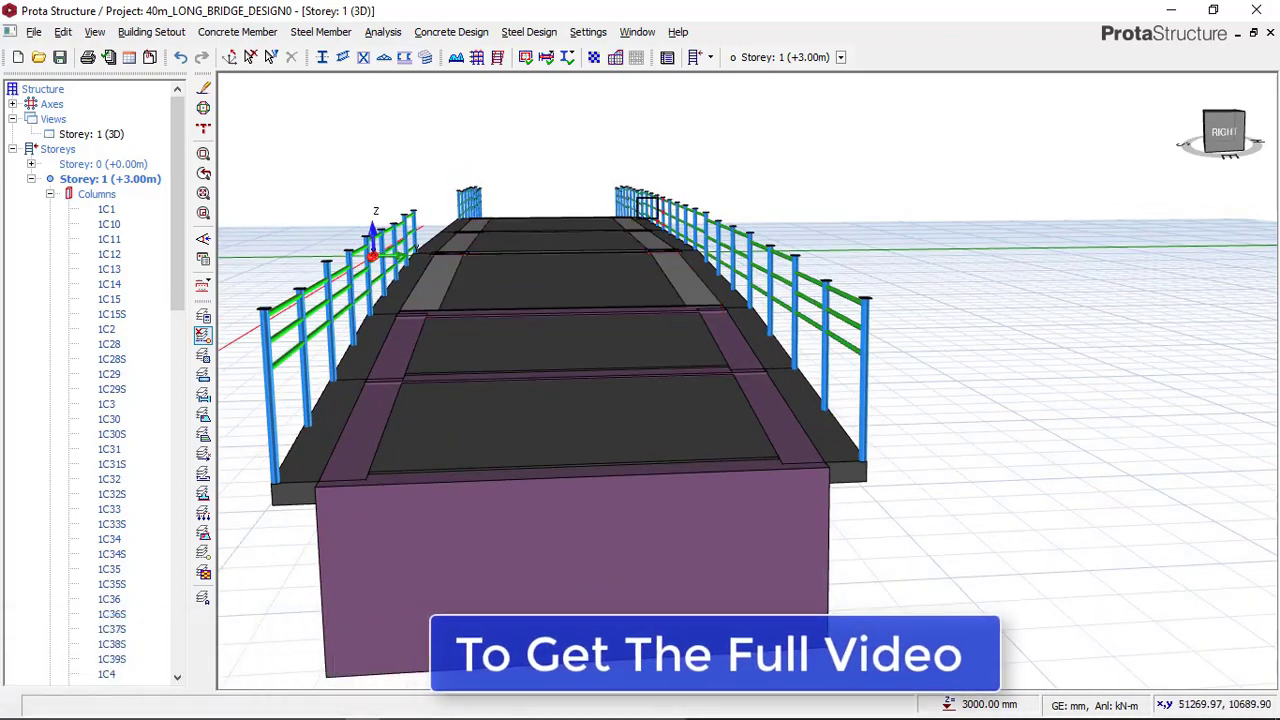
scroll(610, 262, down, 1)
scroll(612, 246, down, 2)
scroll(606, 252, up, 2)
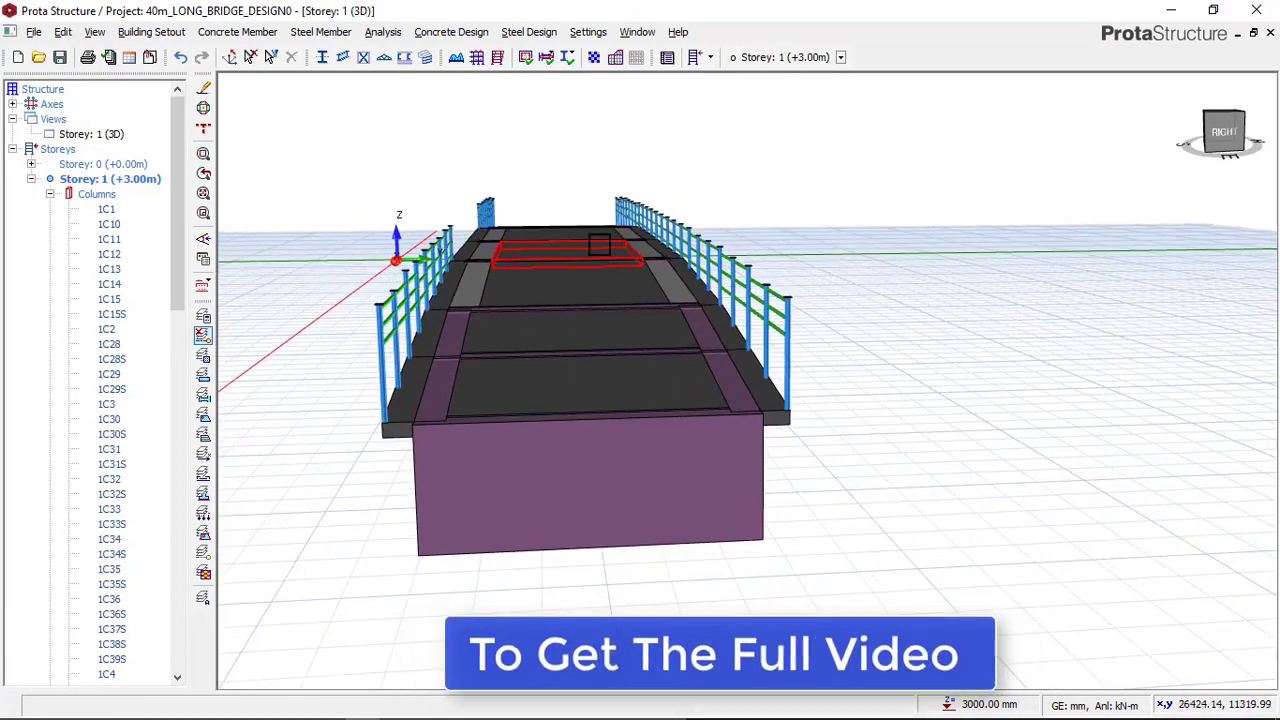
right_click(594, 243)
key(Escape)
scroll(594, 337, up, 4)
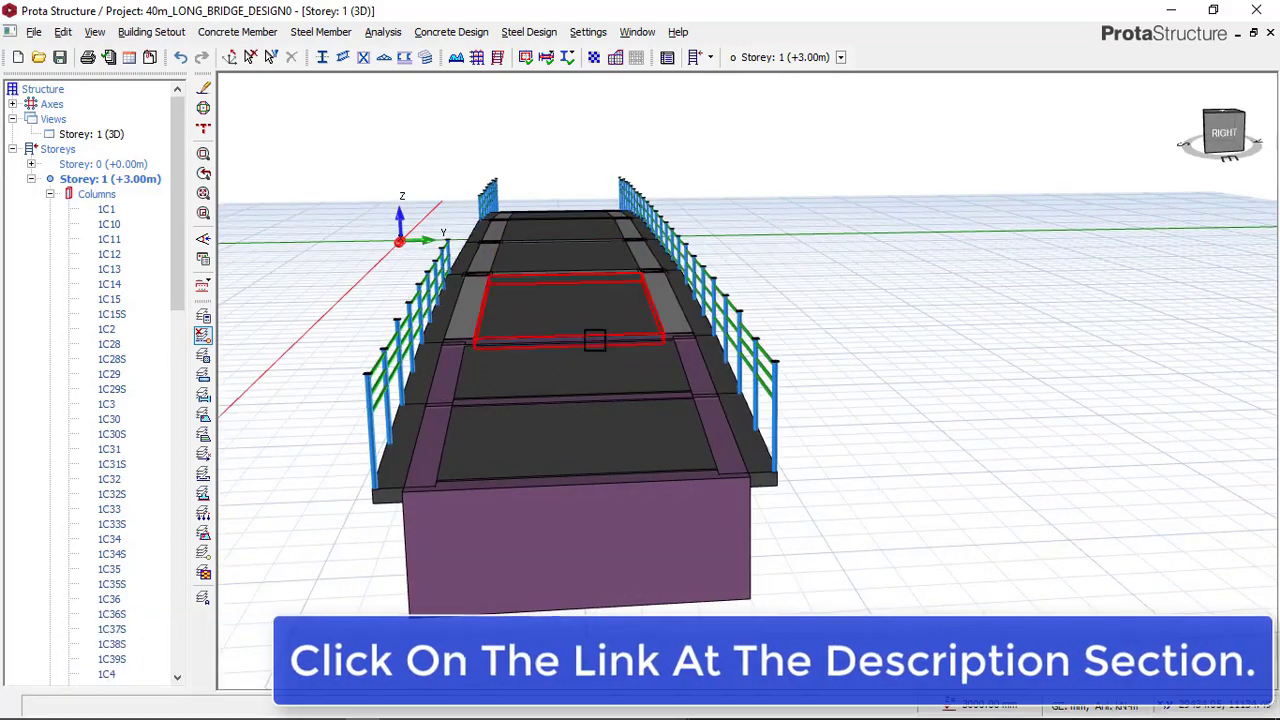
scroll(578, 235, up, 3)
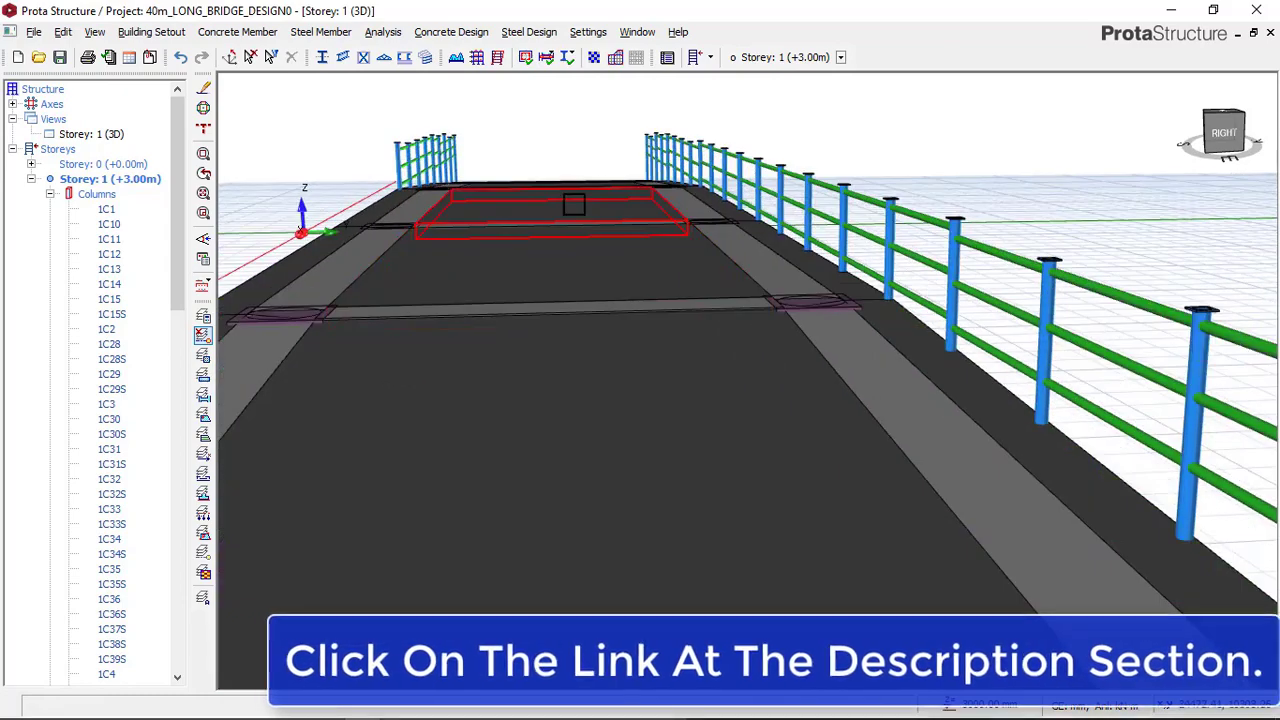
Step: Examine the deck surface lengthwise between the railings, up to the far end panels
middle_drag(567, 182, 590, 323)
scroll(580, 228, up, 2)
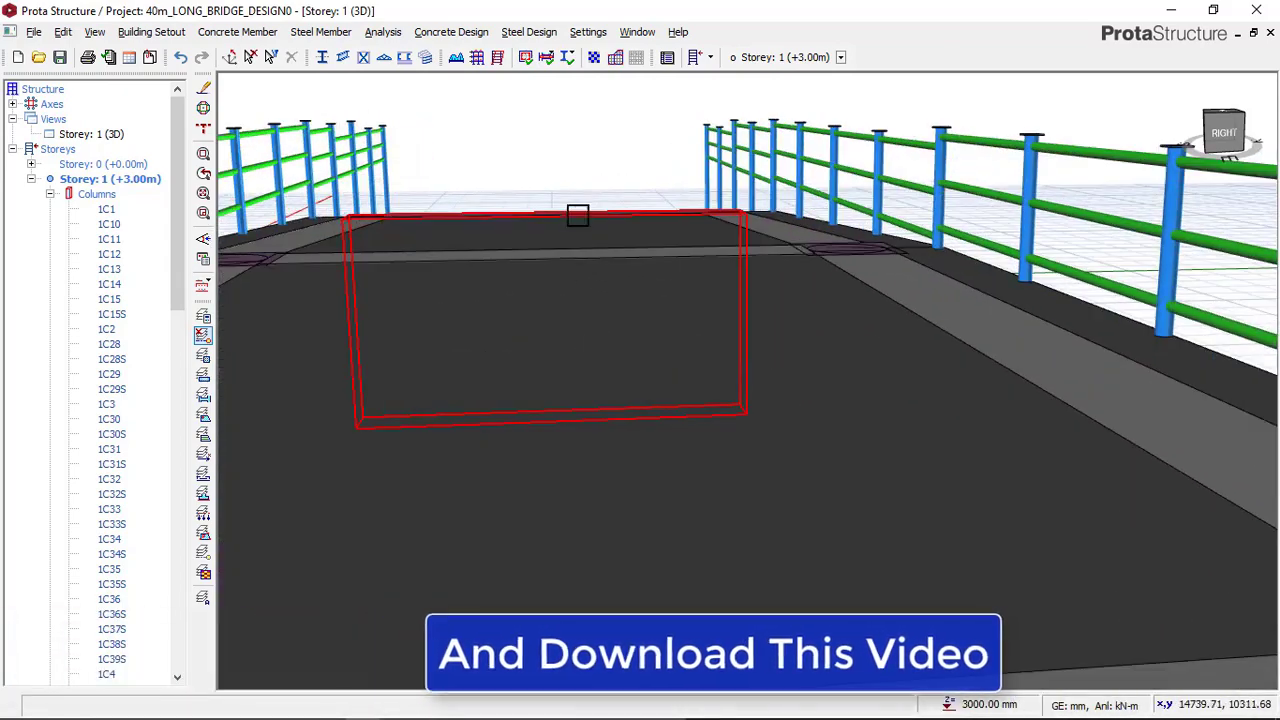
middle_drag(578, 222, 598, 405)
scroll(571, 261, up, 1)
scroll(571, 255, up, 2)
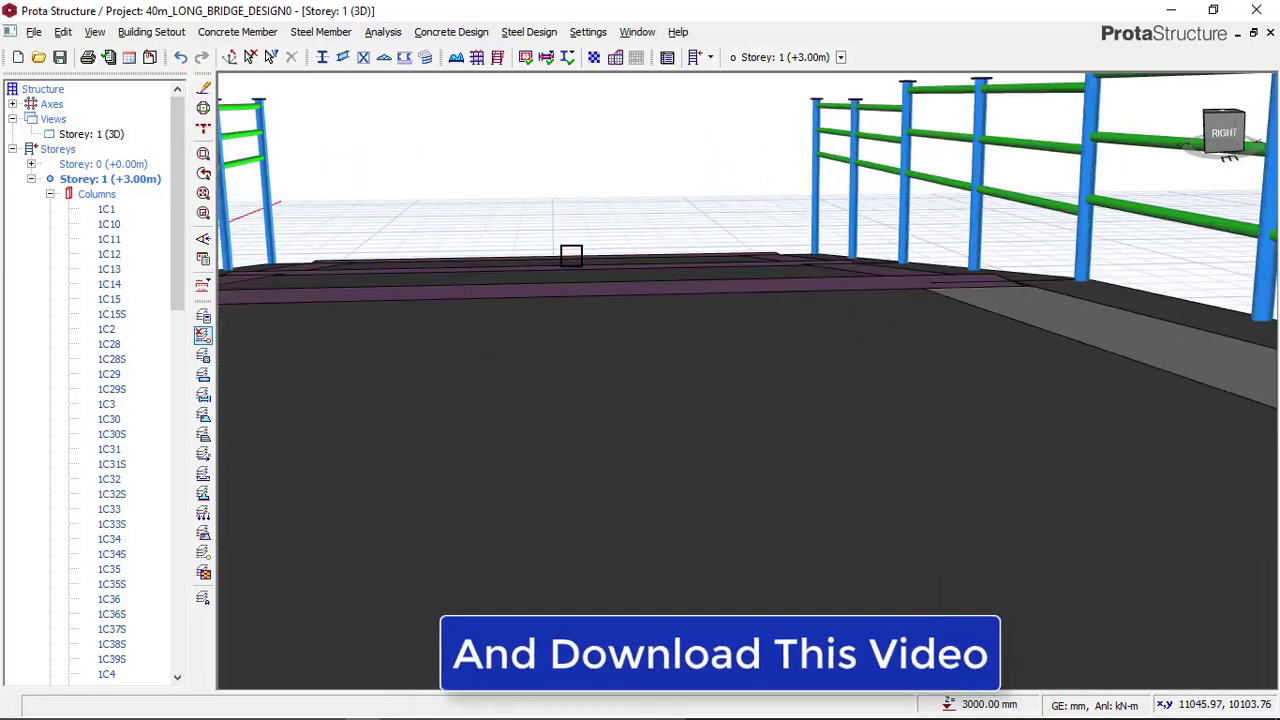
scroll(580, 340, down, 3)
scroll(573, 344, up, 3)
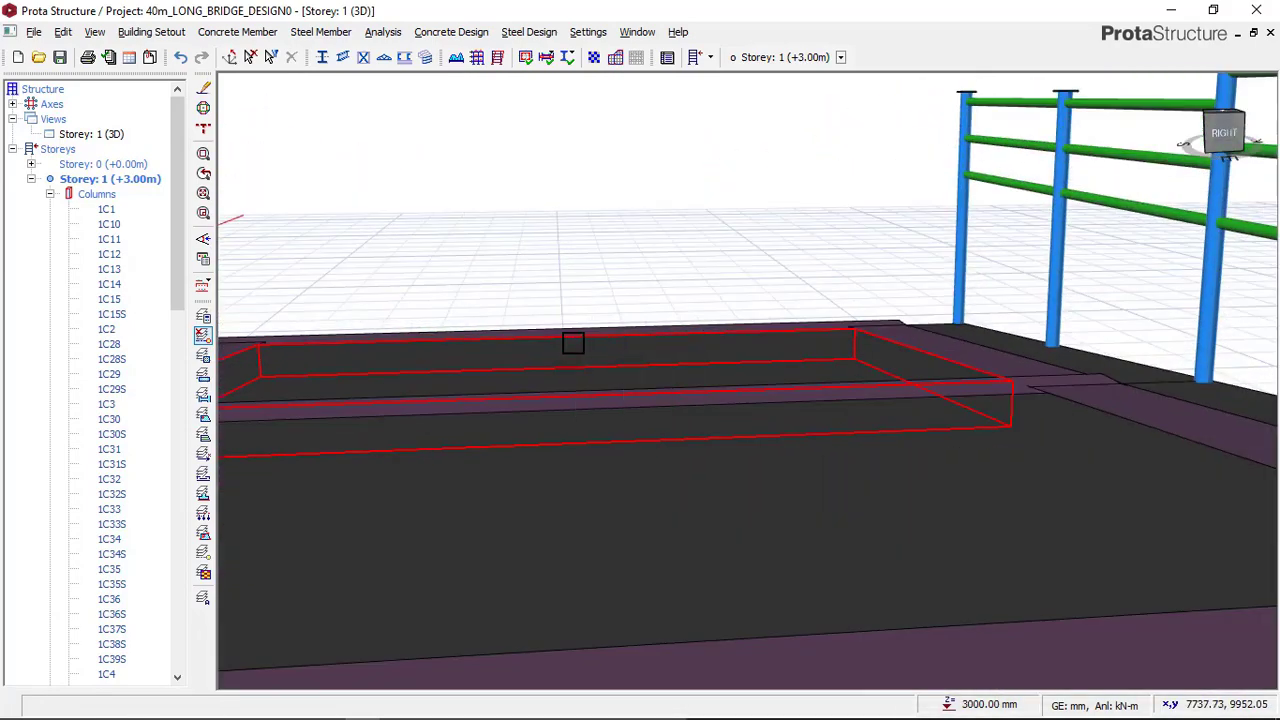
scroll(575, 337, down, 3)
scroll(581, 330, down, 4)
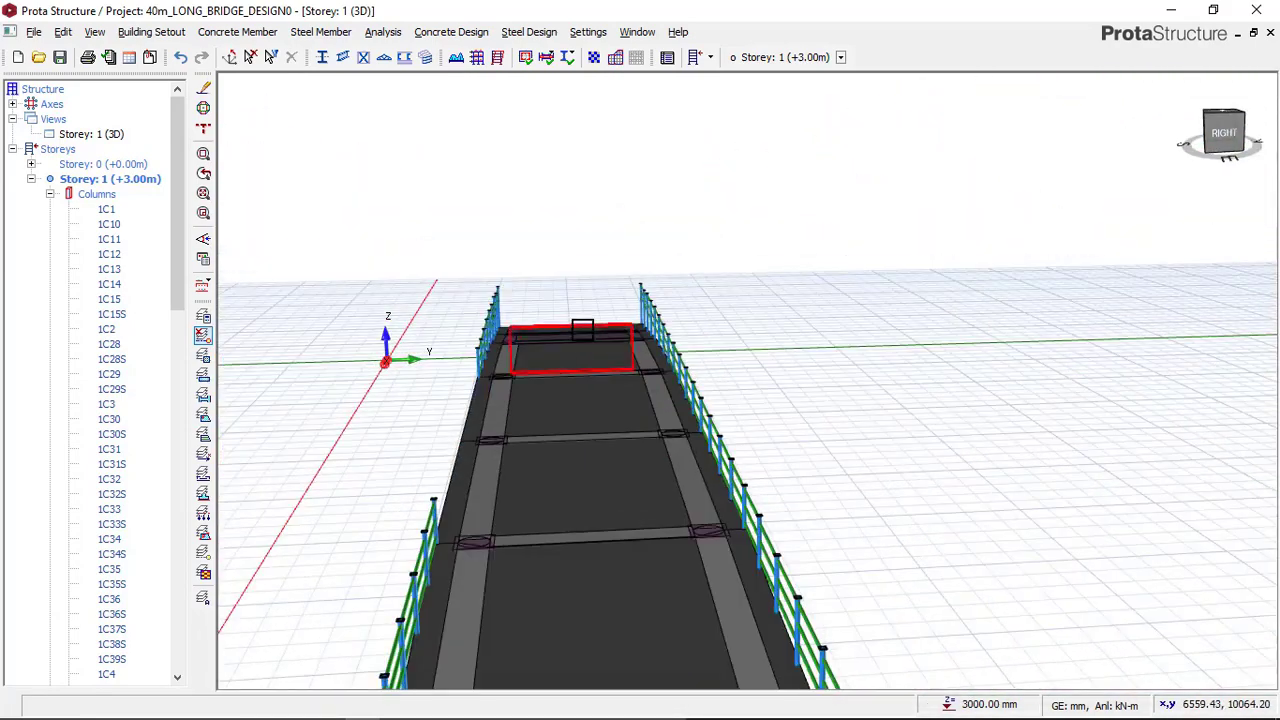
Step: Examine the front deck edge above the piers, where the railing is interrupted between its two end segments
mouse_move(588, 337)
middle_down()
mouse_move(598, 267)
mouse_move(606, 379)
mouse_move(480, 391)
mouse_move(491, 295)
middle_up()
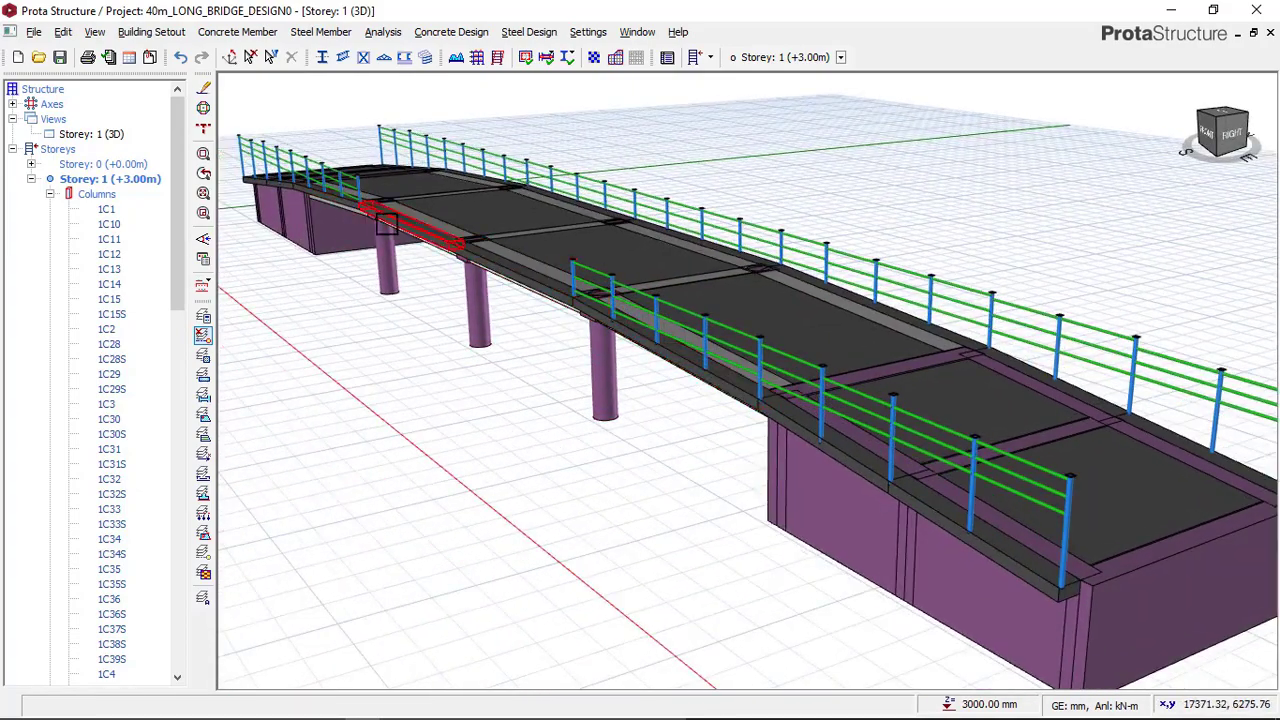
scroll(329, 192, up, 2)
scroll(525, 190, down, 1)
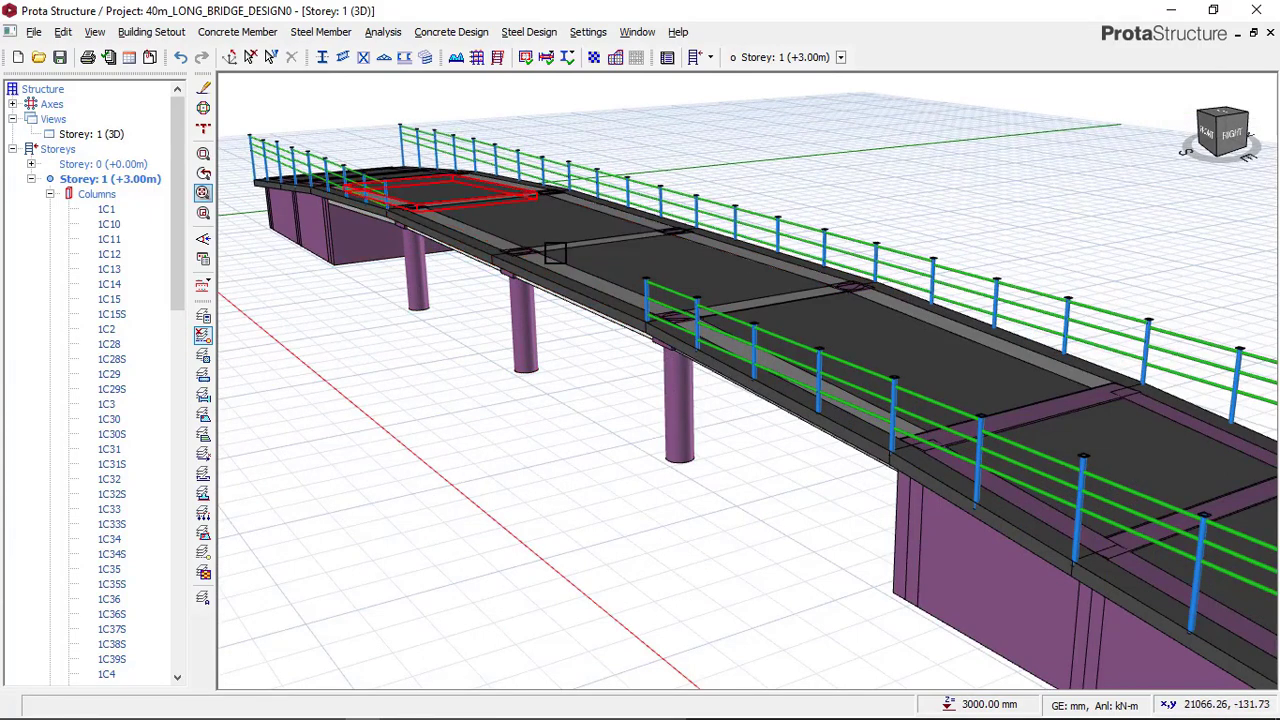
scroll(455, 227, up, 2)
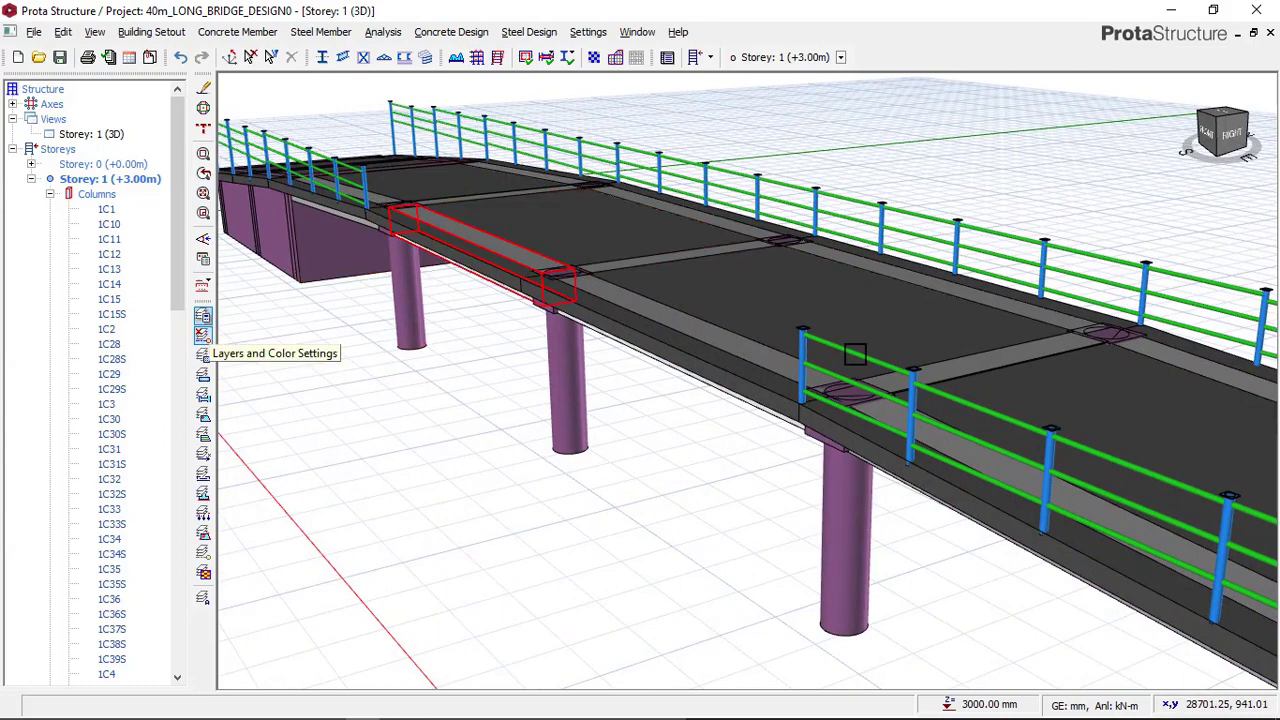
scroll(856, 354, down, 1)
middle_drag(434, 231, 476, 261)
scroll(476, 261, up, 4)
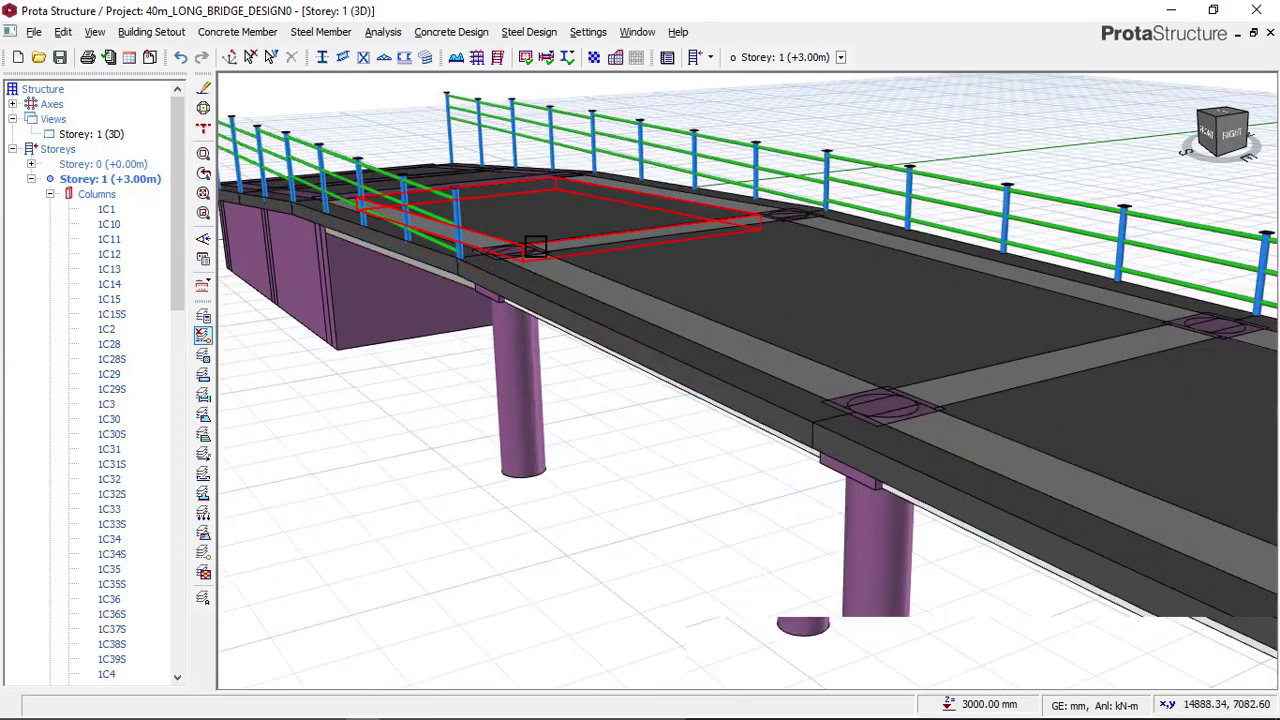
scroll(534, 246, down, 3)
scroll(643, 317, down, 2)
middle_drag(944, 385, 255, 388)
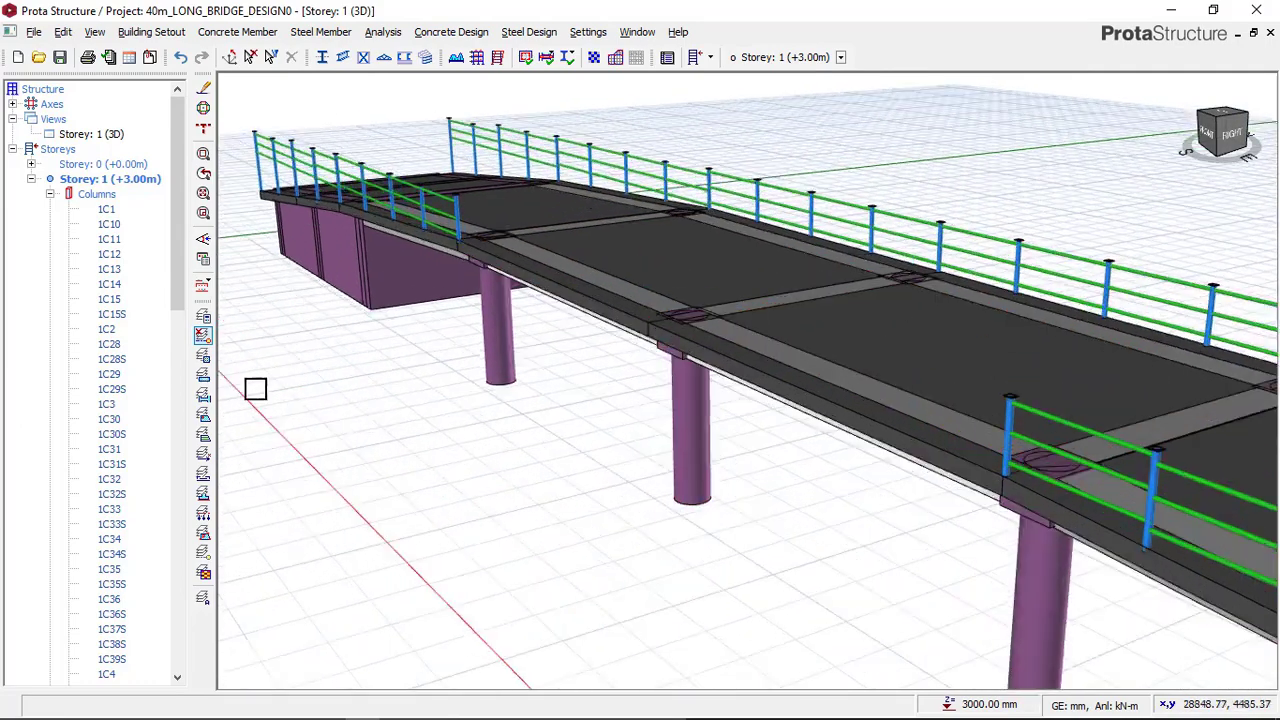
Step: Turn on the axis display and show Storey 1 in plan to view the full bridge layout
click(203, 337)
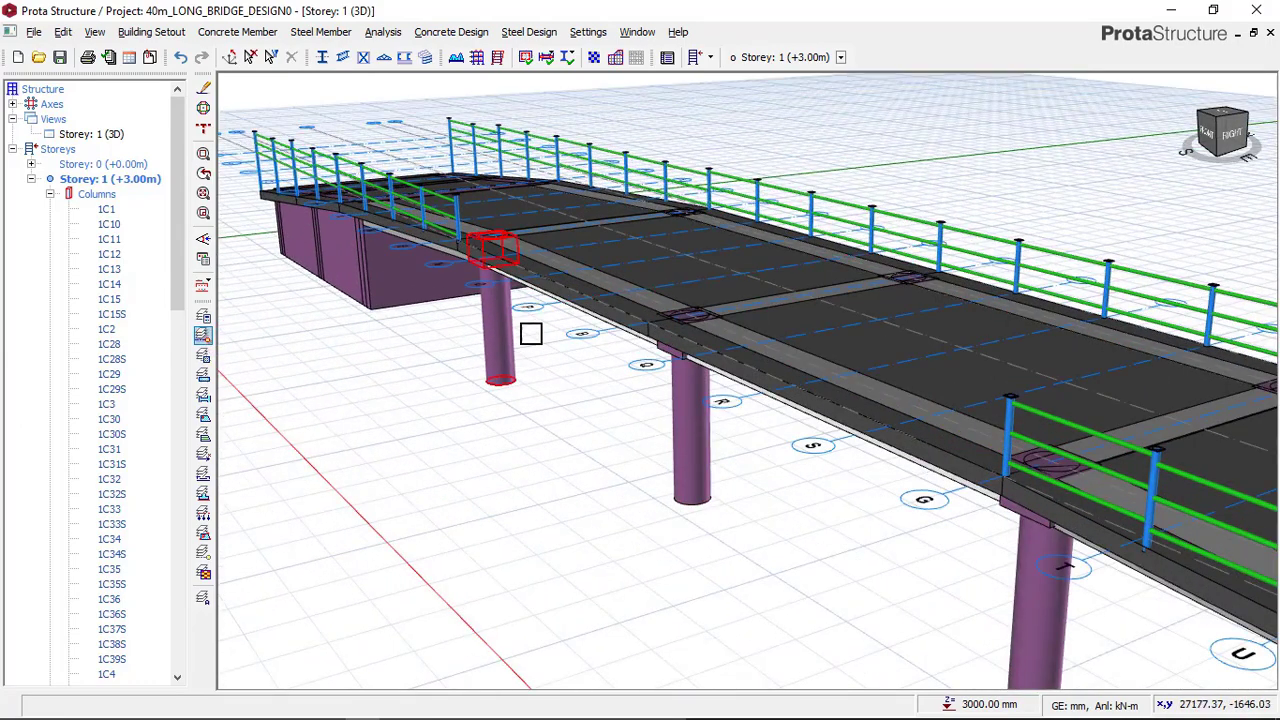
right_click(100, 135)
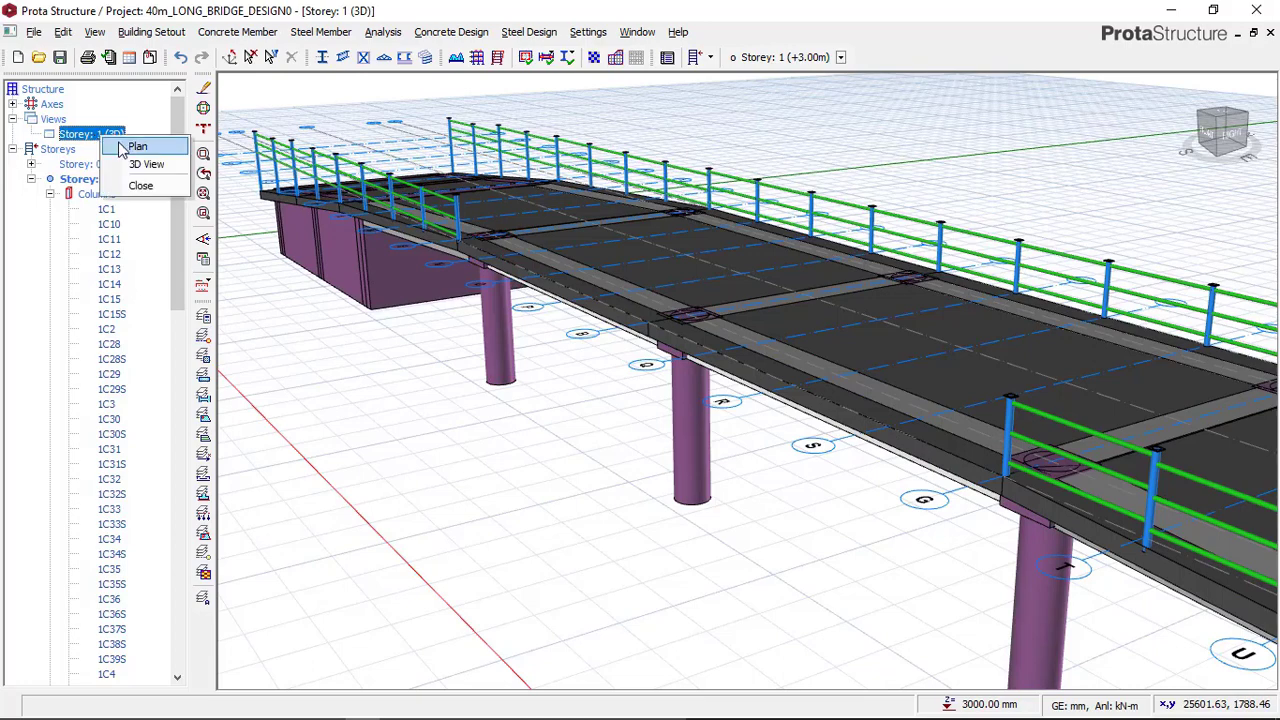
click(137, 148)
scroll(614, 349, up, 5)
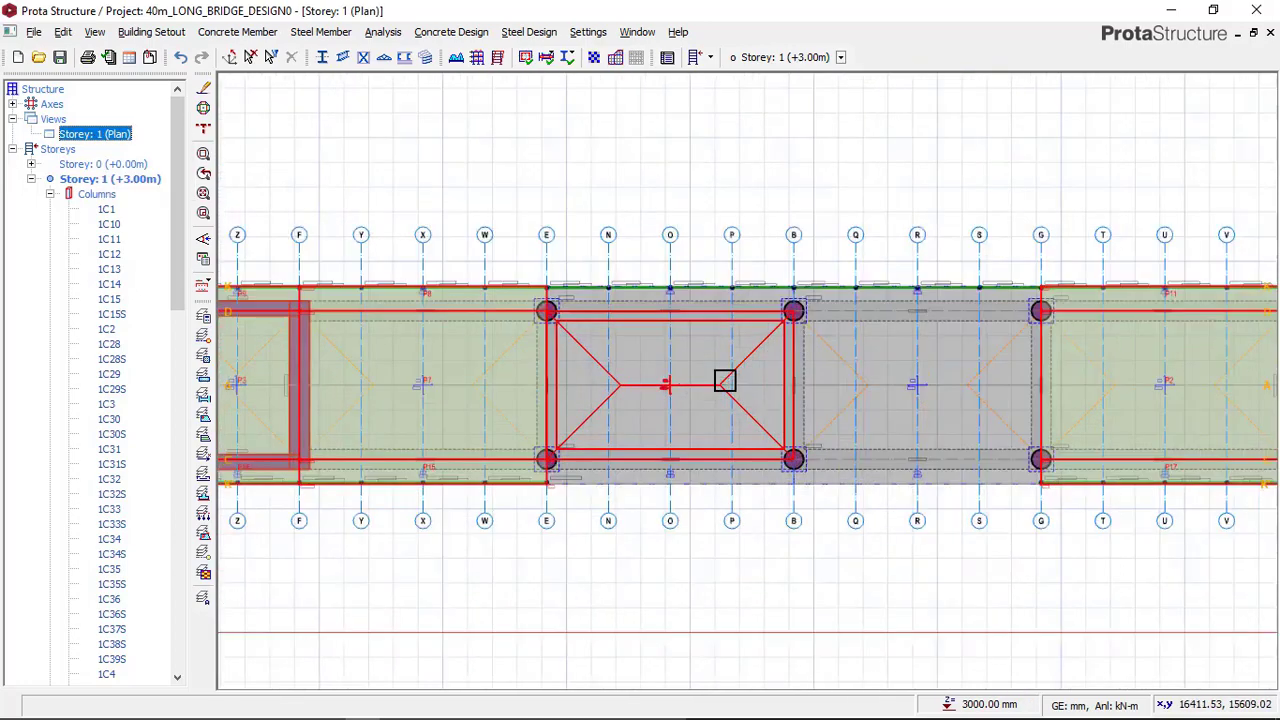
scroll(702, 344, down, 3)
scroll(1080, 351, down, 2)
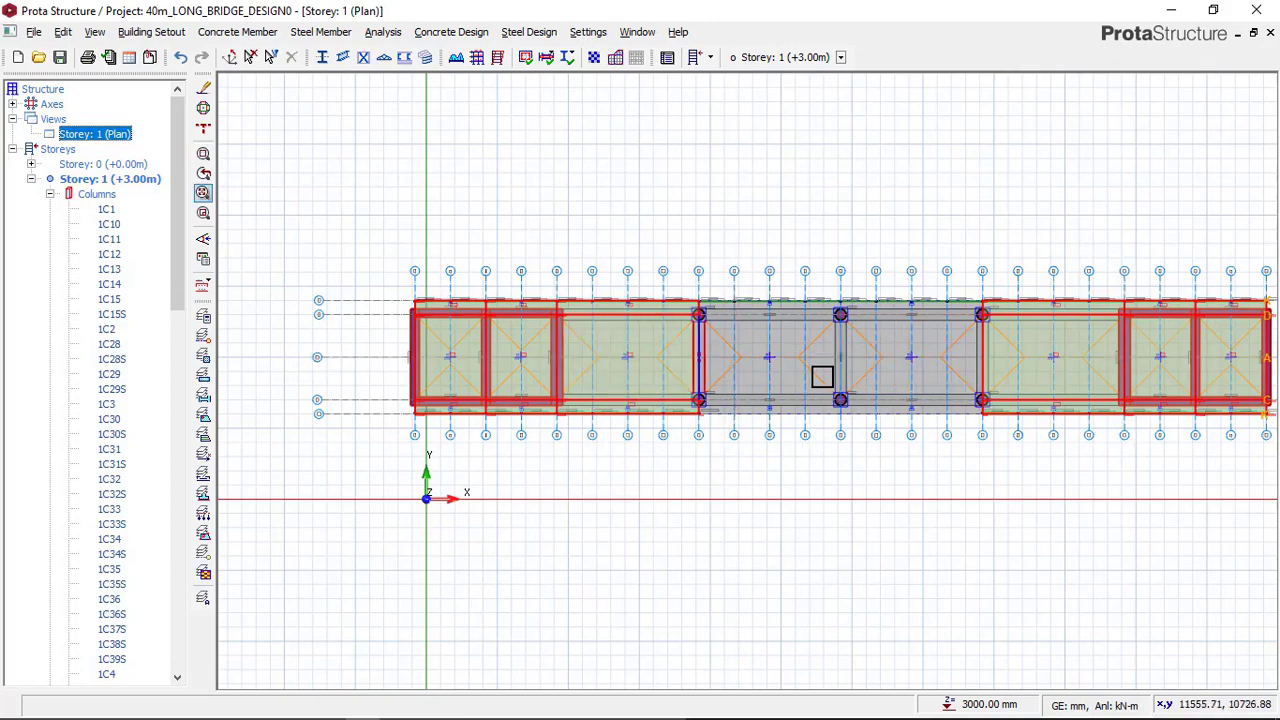
Step: Return Storey 1 to the 3D view and inspect the deck span between axes E and B
right_click(130, 136)
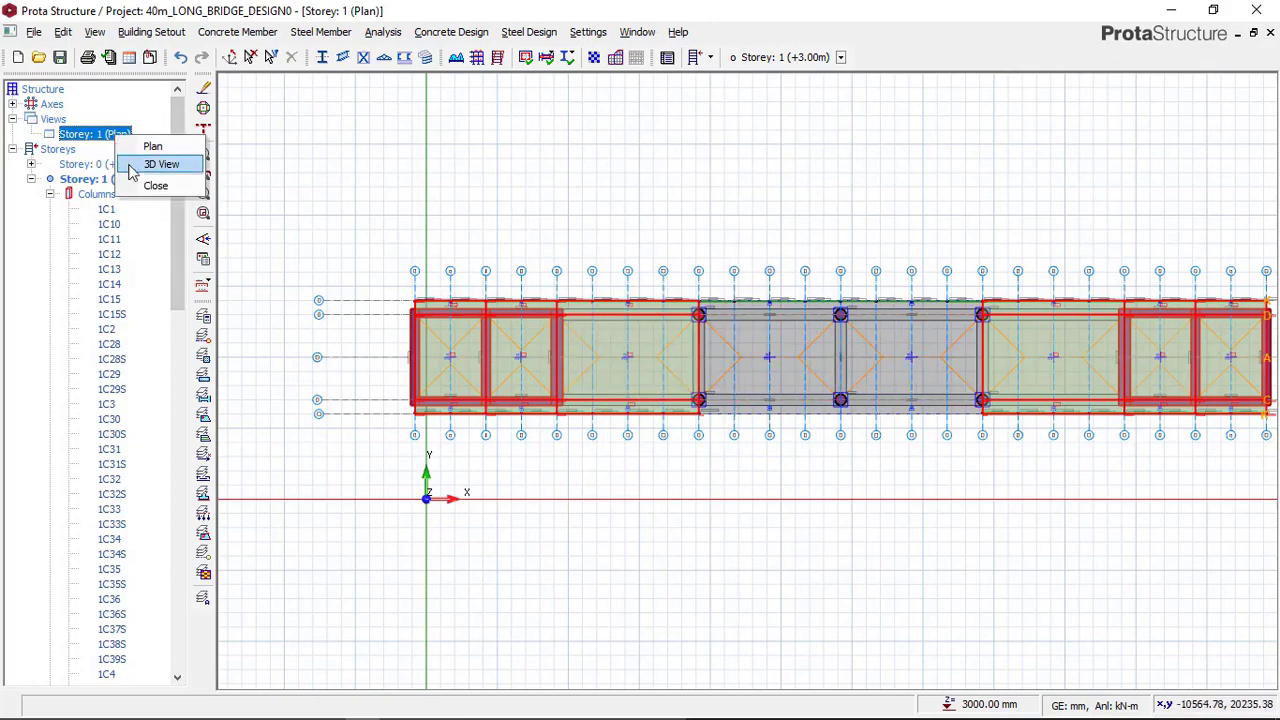
click(147, 163)
scroll(633, 343, up, 4)
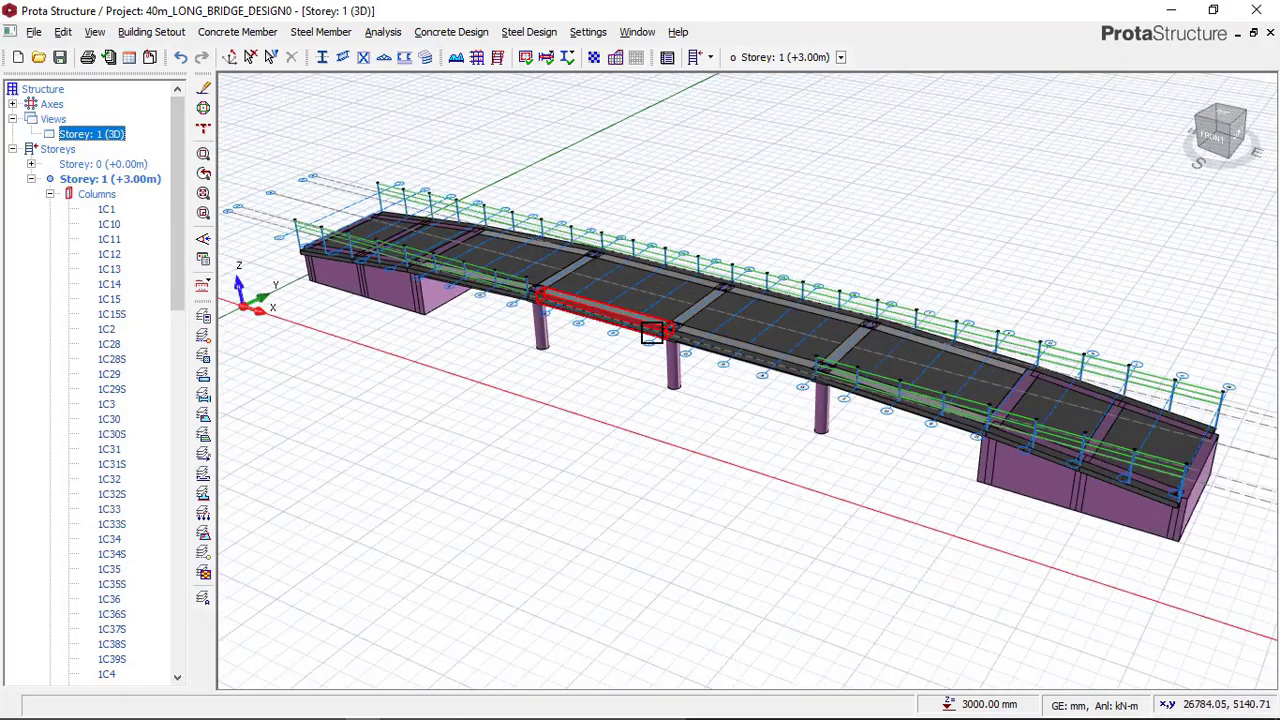
scroll(800, 400, up, 2)
scroll(606, 234, up, 3)
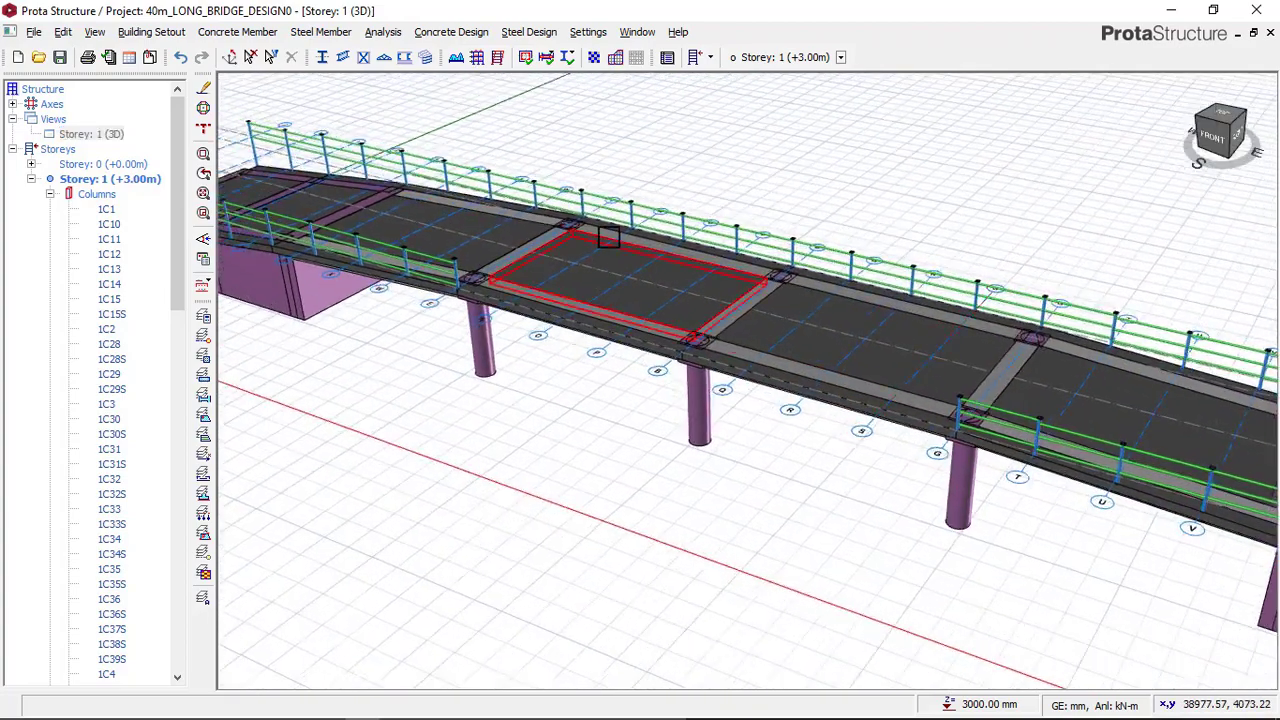
scroll(655, 215, up, 3)
scroll(604, 310, down, 3)
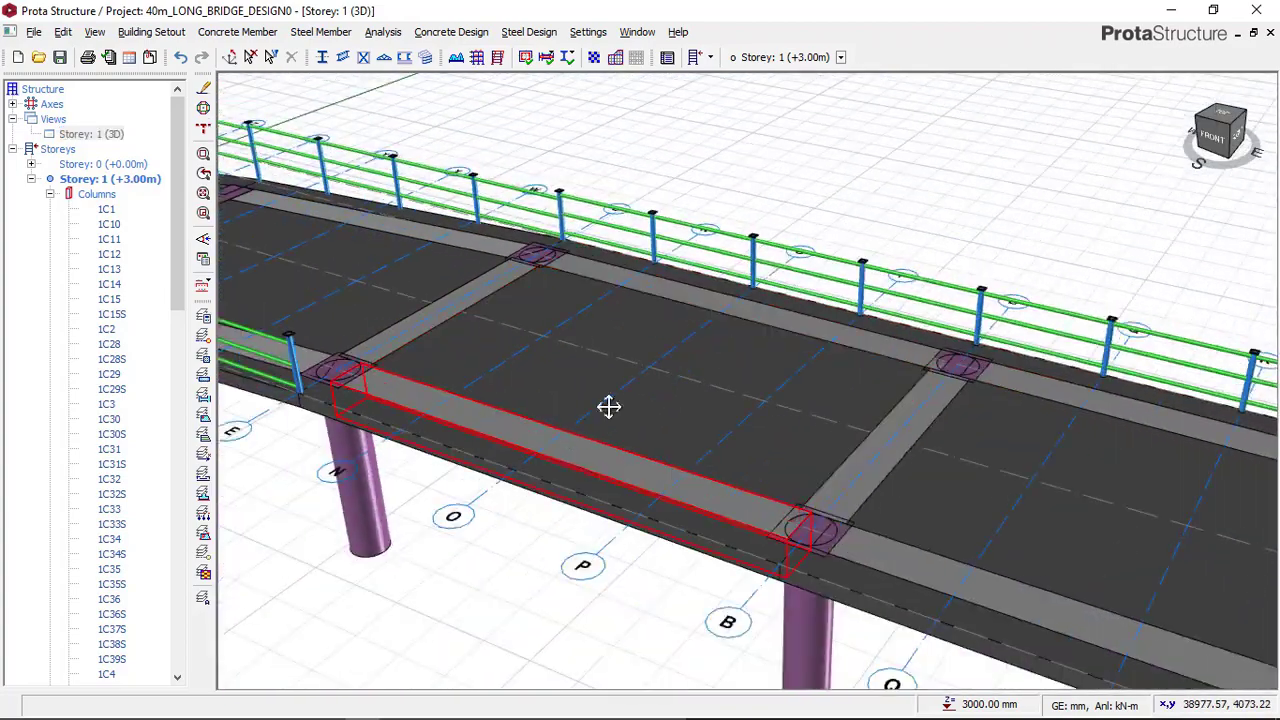
Step: Inspect the unrailed front deck edge from axis E to P, checking the cantilever slab's and edge beam's properties
middle_drag(608, 406, 755, 327)
scroll(420, 347, up, 2)
shift+middle_drag(551, 371, 566, 397)
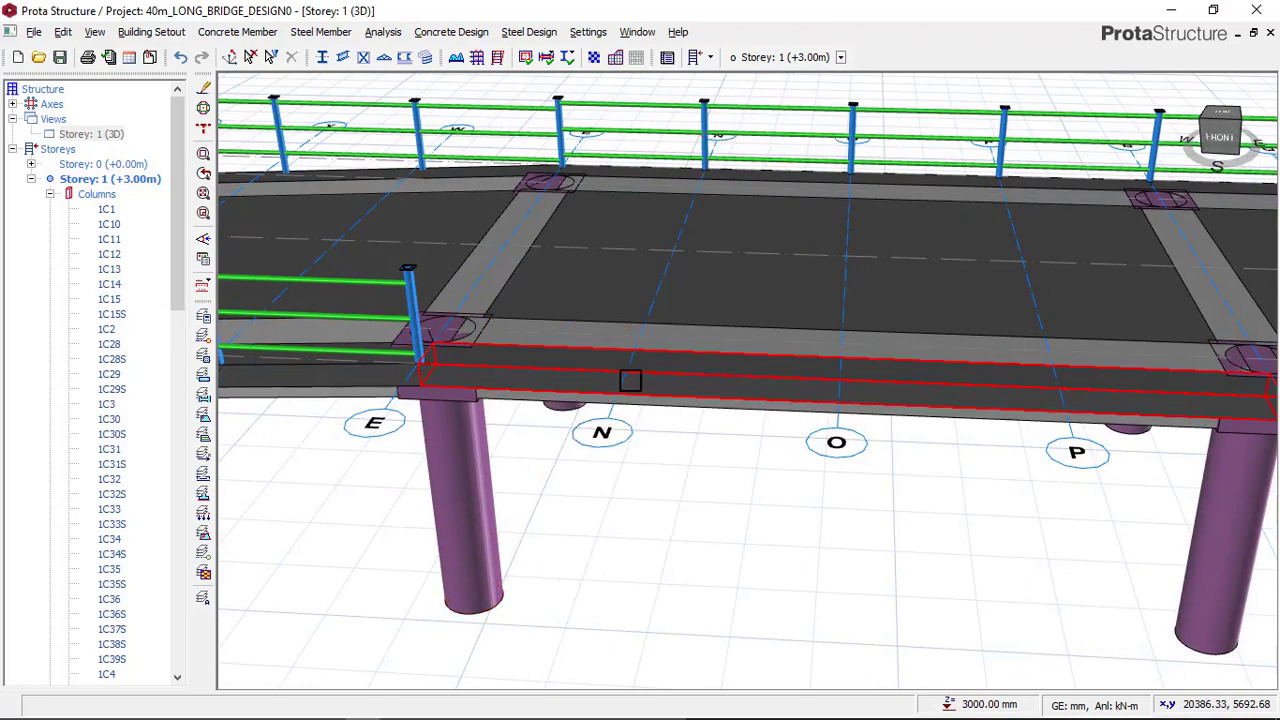
scroll(637, 396, up, 1)
mouse_move(656, 371)
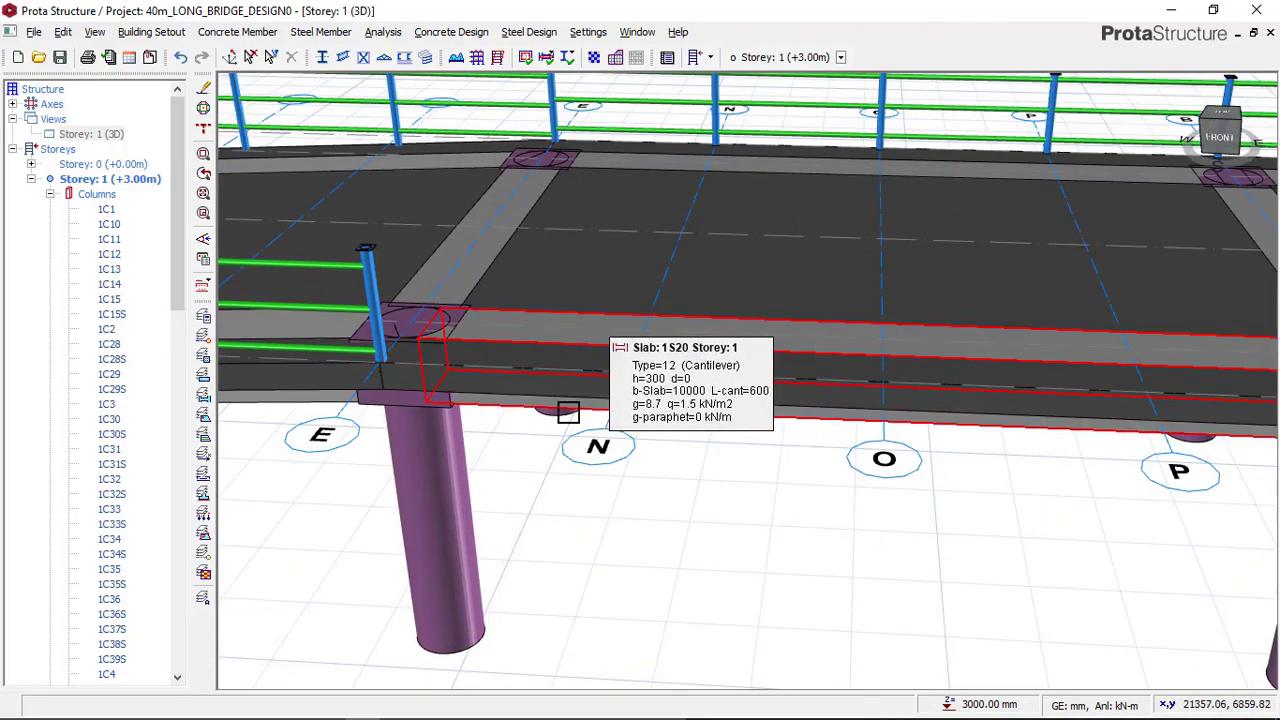
scroll(429, 337, up, 2)
mouse_move(508, 331)
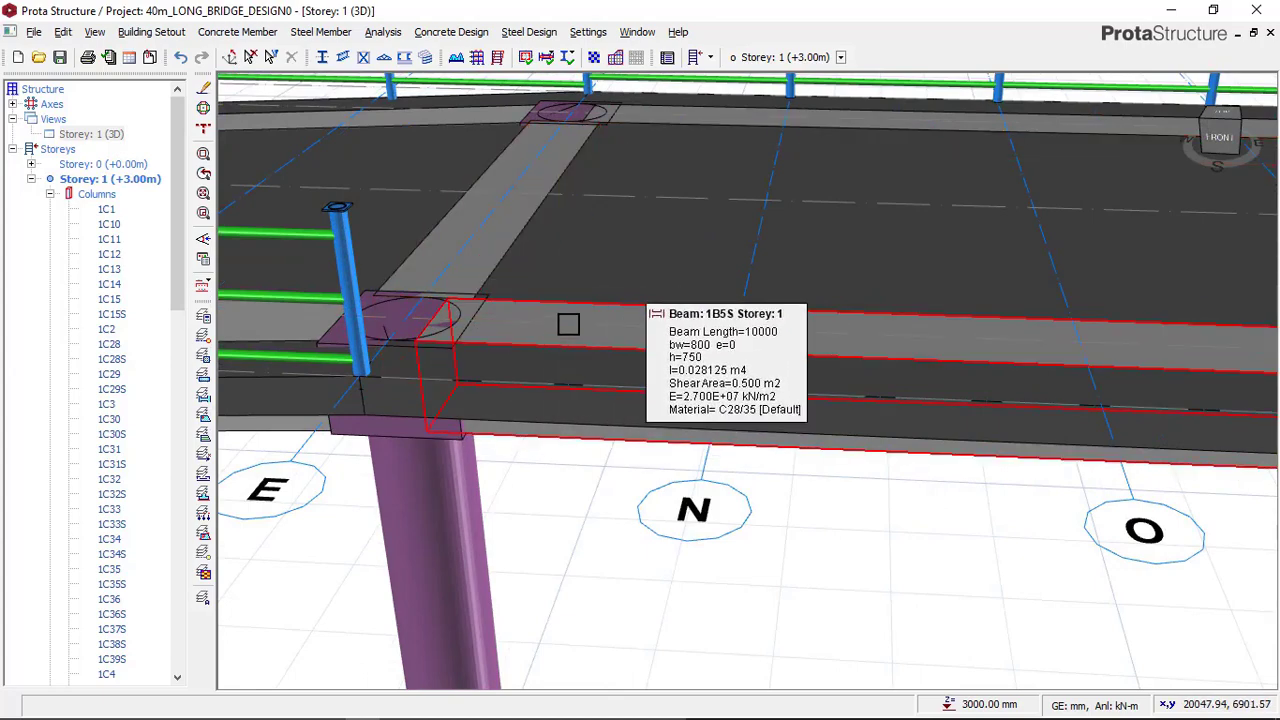
scroll(746, 350, down, 3)
middle_drag(716, 374, 717, 434)
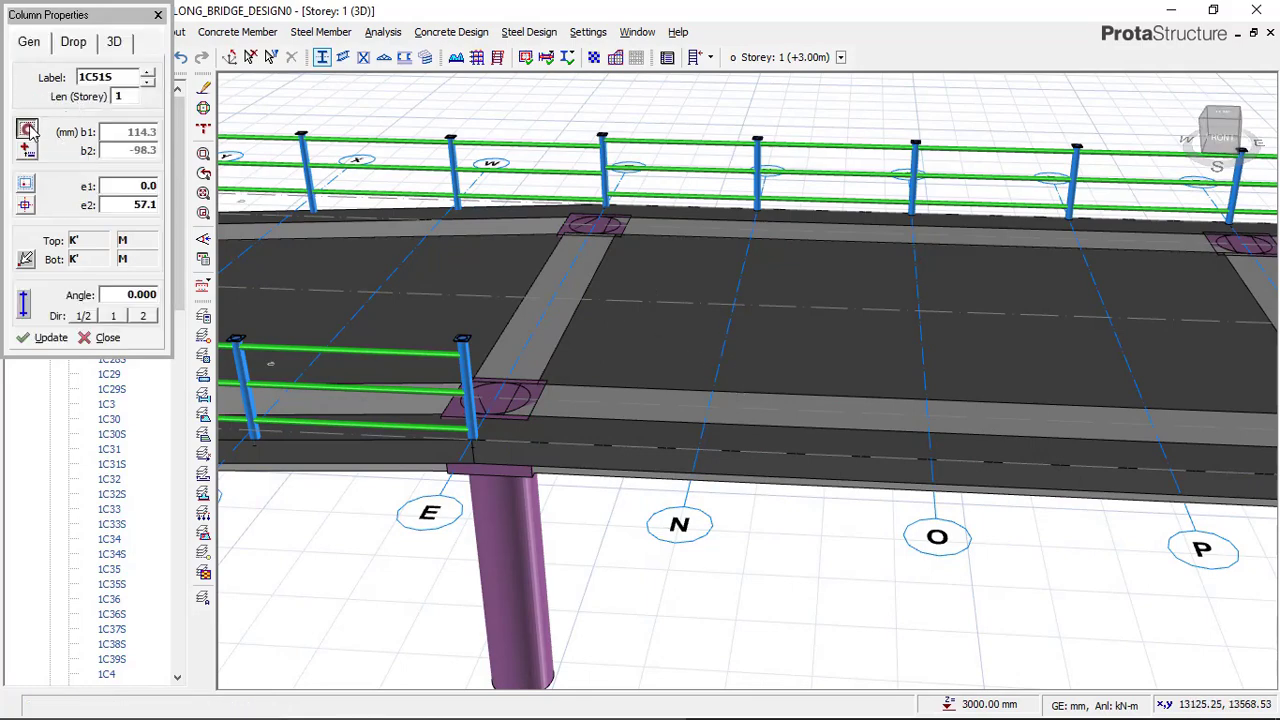
Step: Set the steel column section to the European TUBO-D profile with 114.3 mm diameter and 8 mm thickness
click(28, 129)
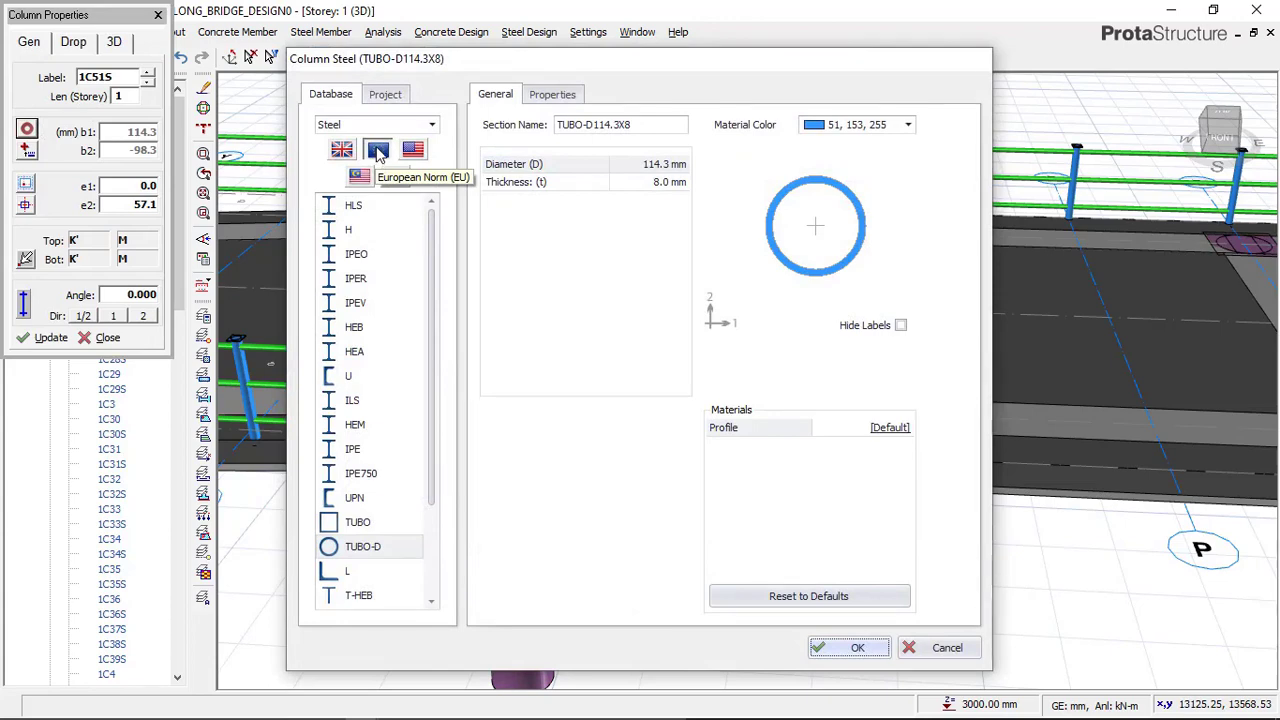
click(358, 548)
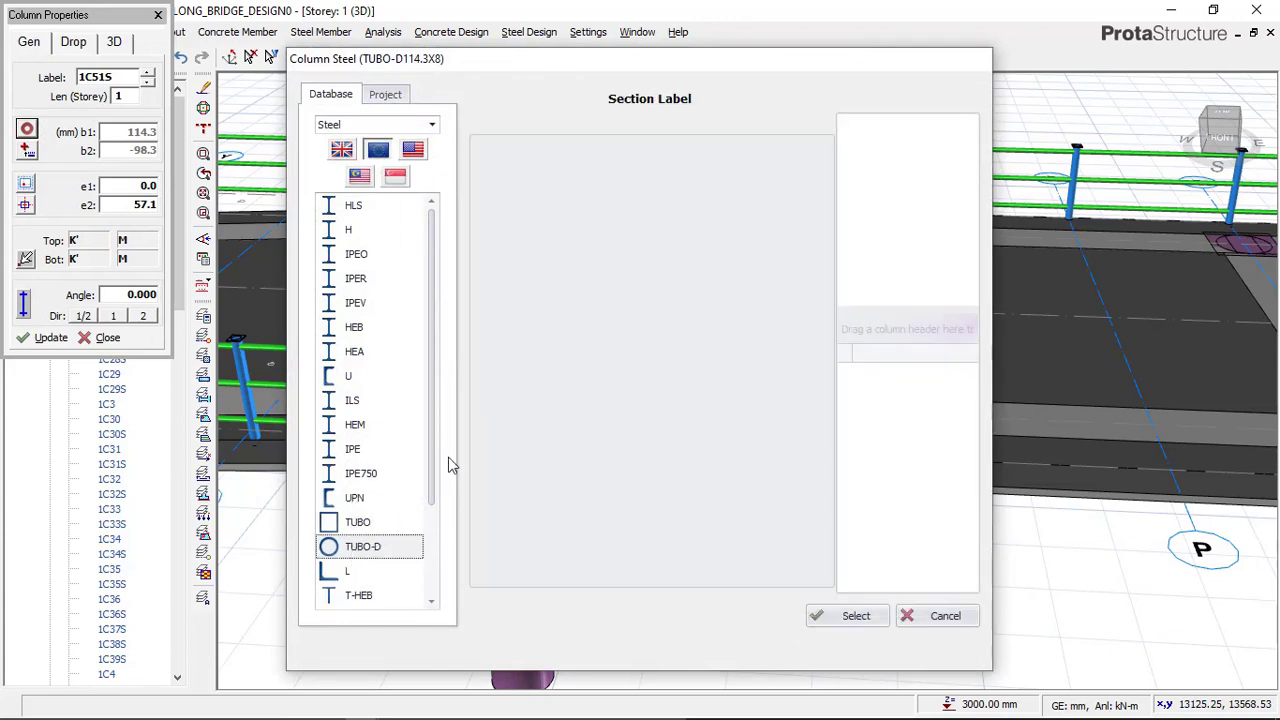
click(497, 148)
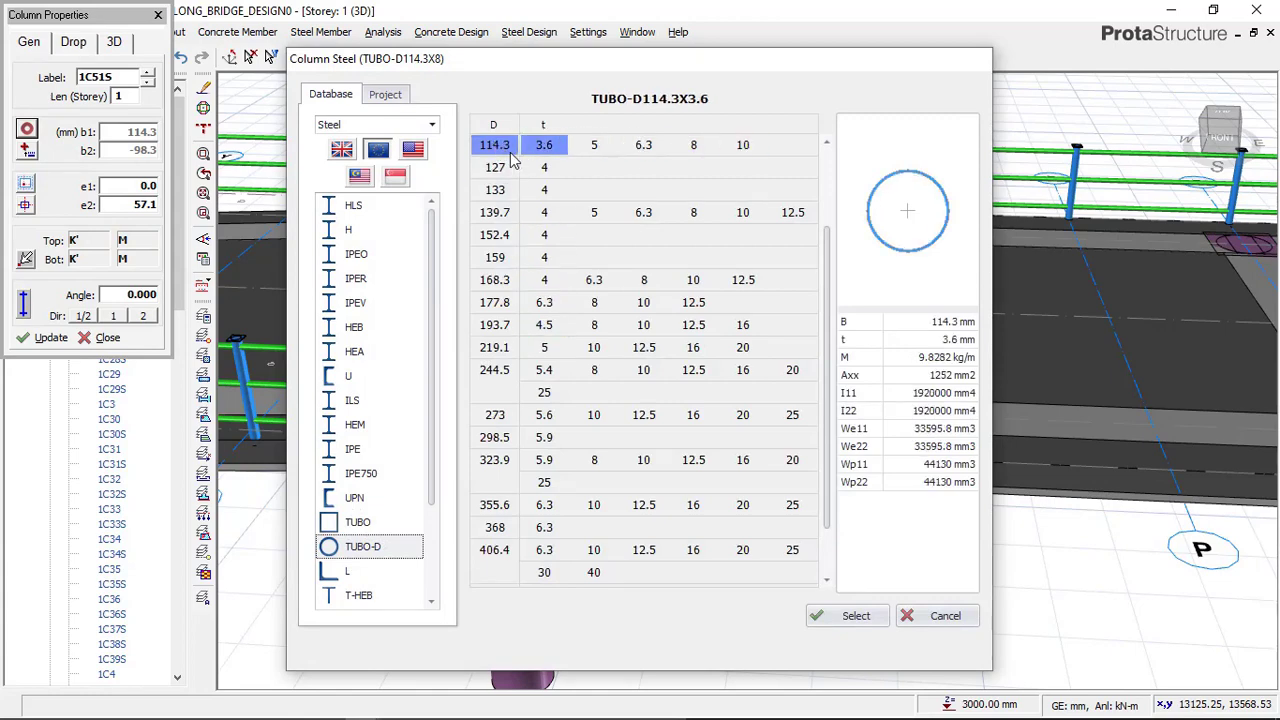
click(690, 147)
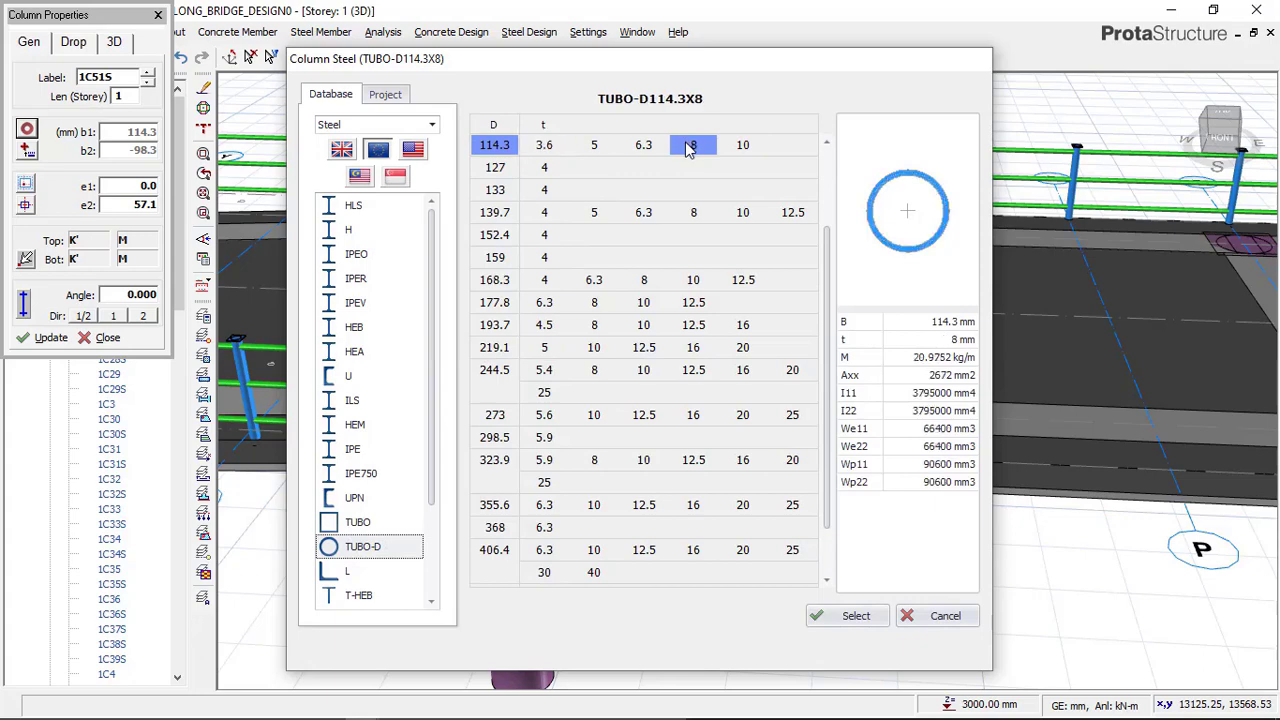
click(851, 617)
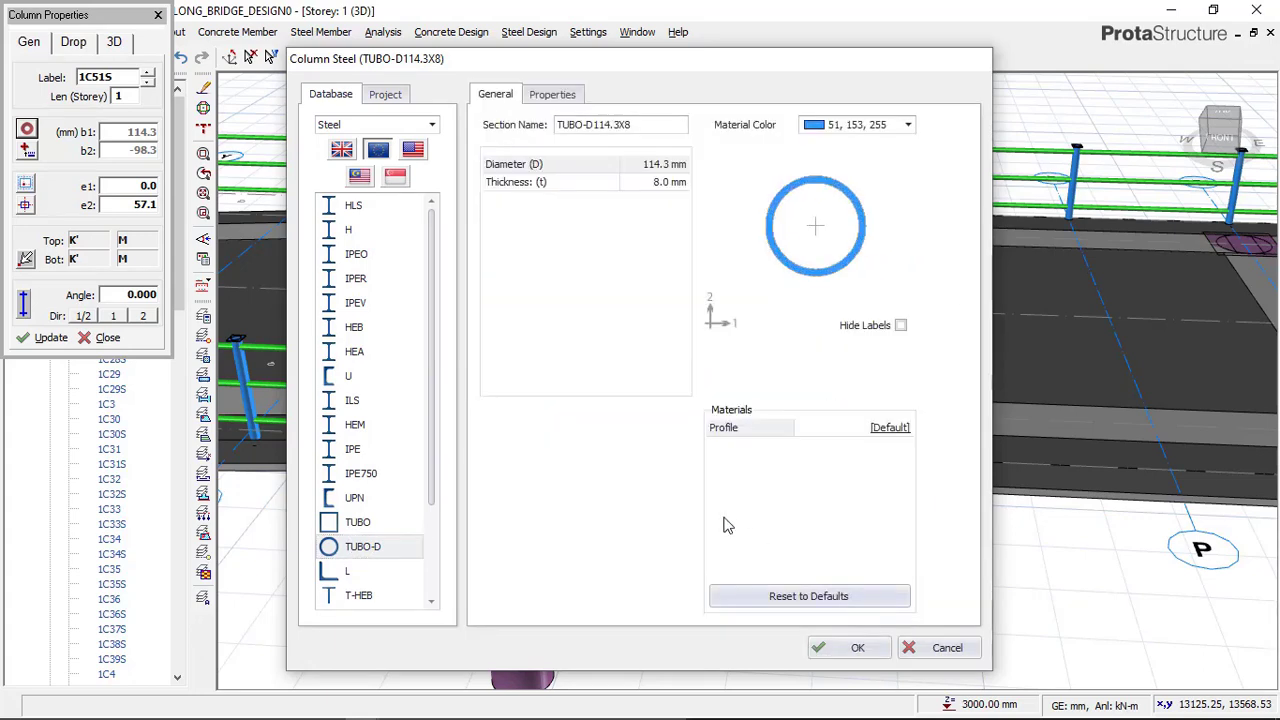
click(857, 648)
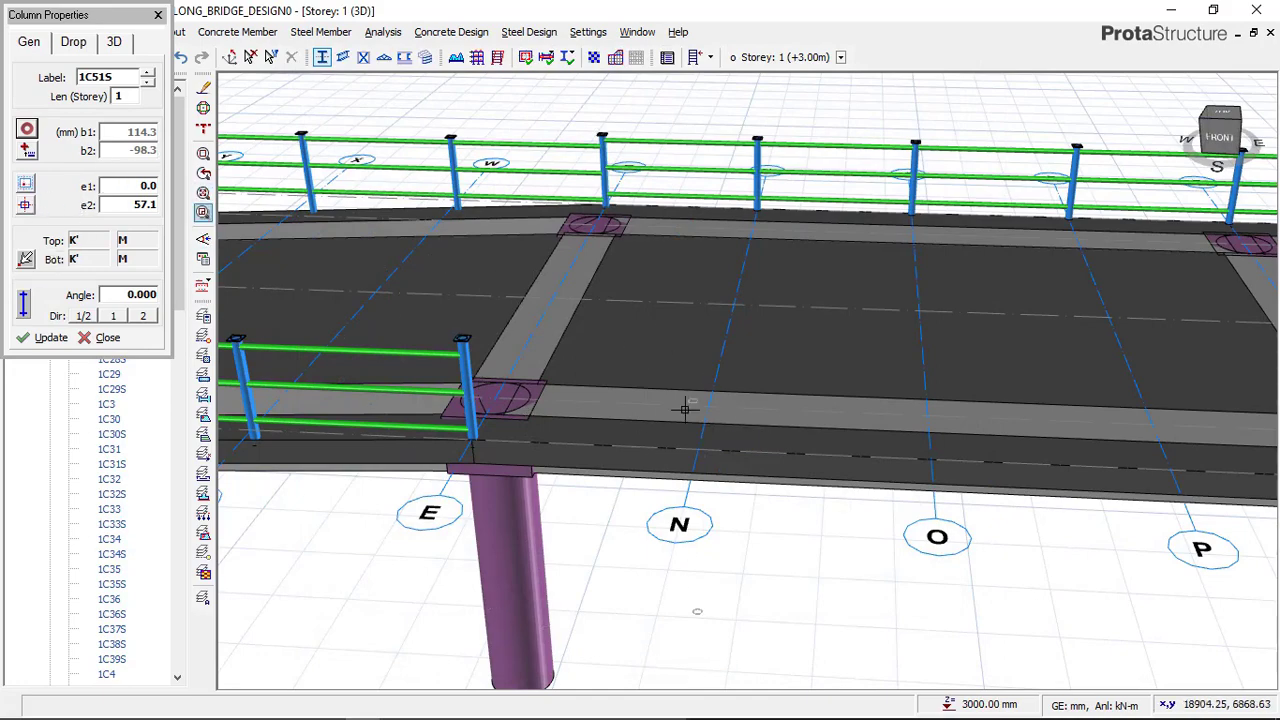
Step: Place a railing post at the intersection of axis N and the front deck-edge axis
scroll(685, 408, up, 3)
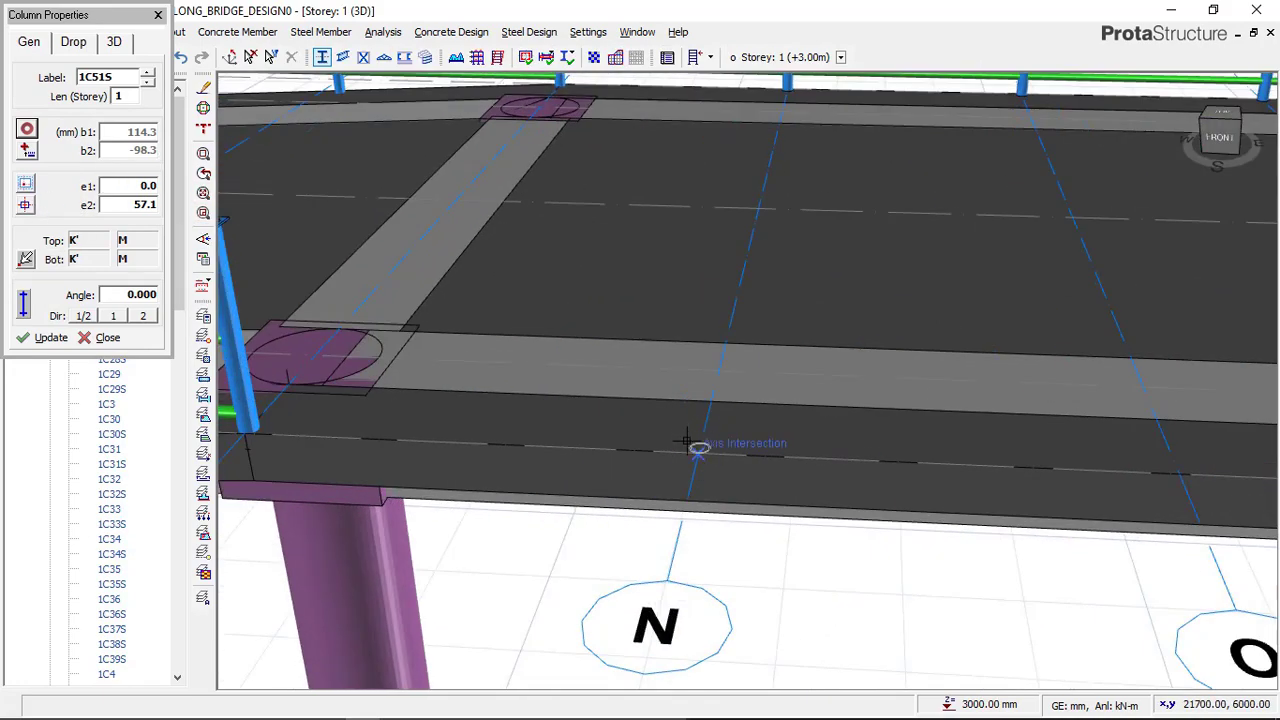
click(685, 440)
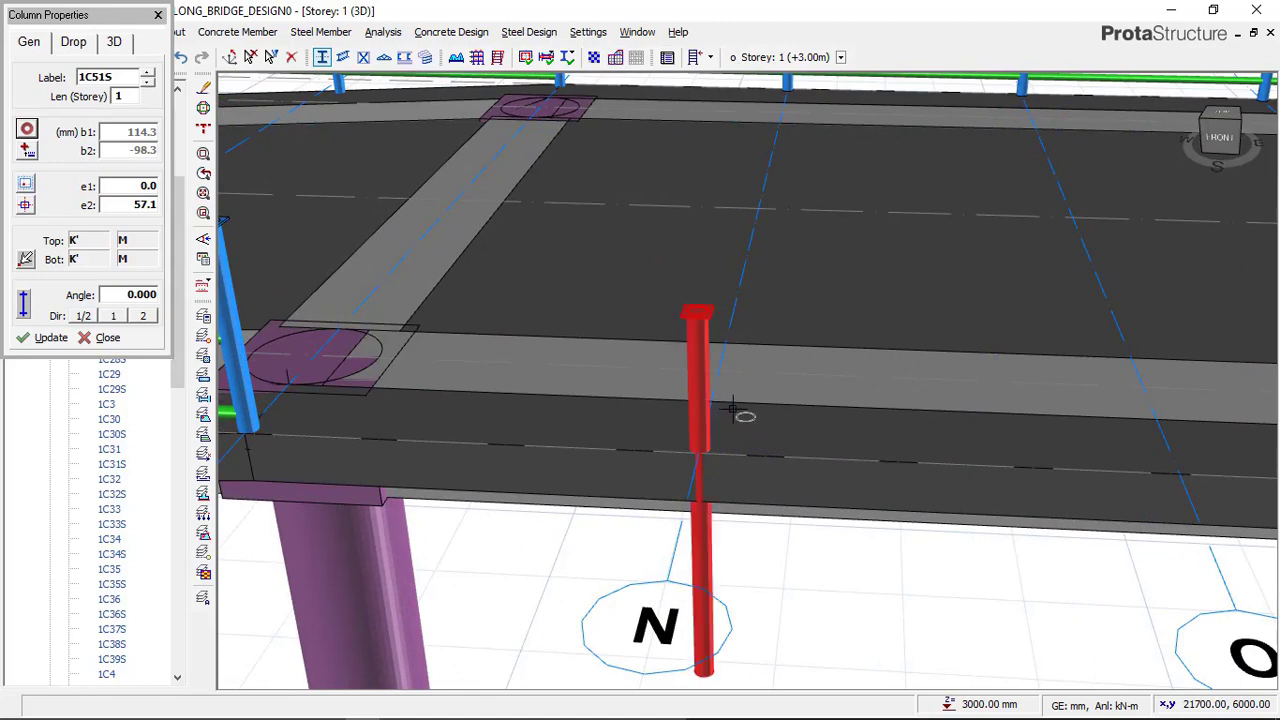
scroll(703, 435, down, 1)
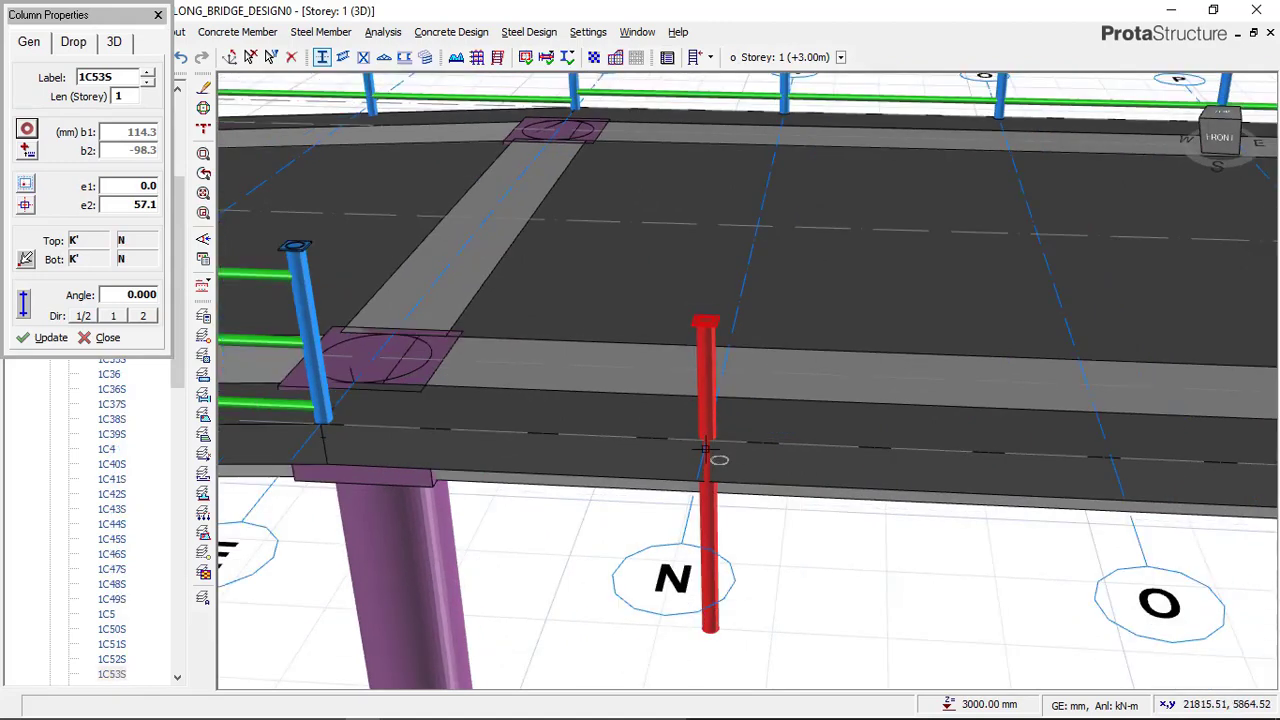
Step: Set the axis N post's level offsets to 1200 mm at the top and 3000 mm at the bottom
scroll(705, 447, down, 1)
scroll(701, 470, down, 1)
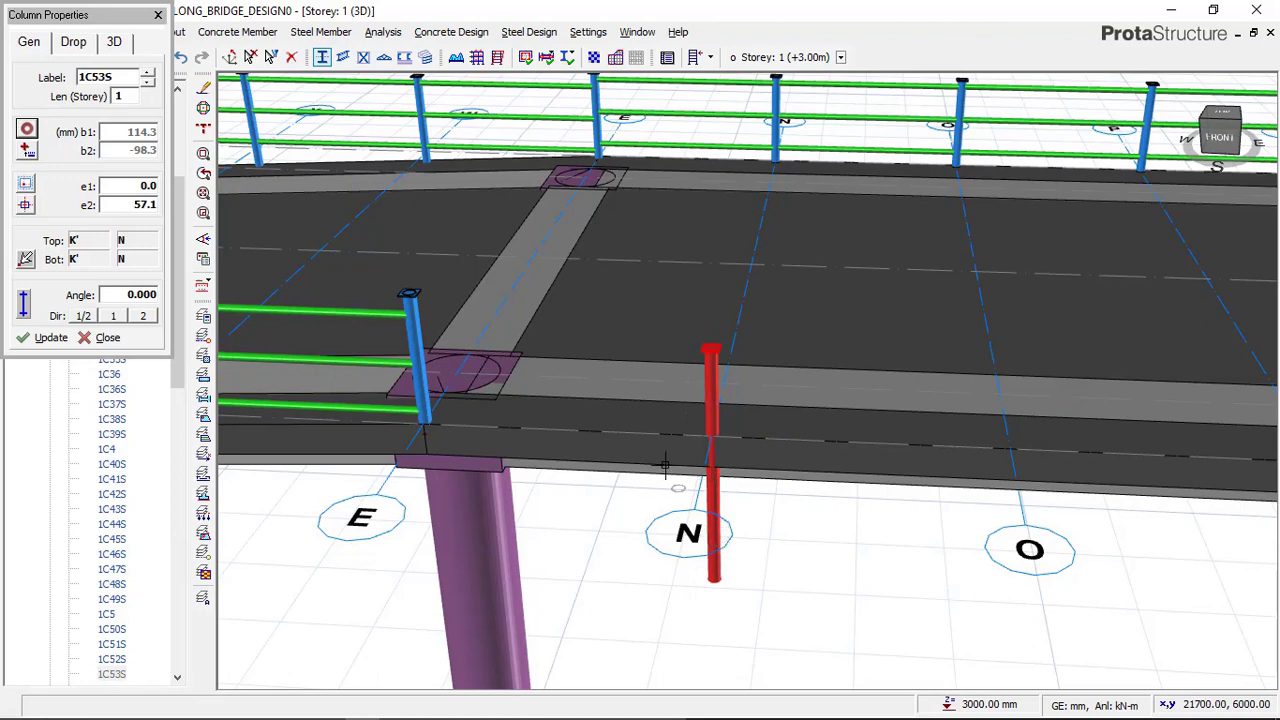
click(115, 45)
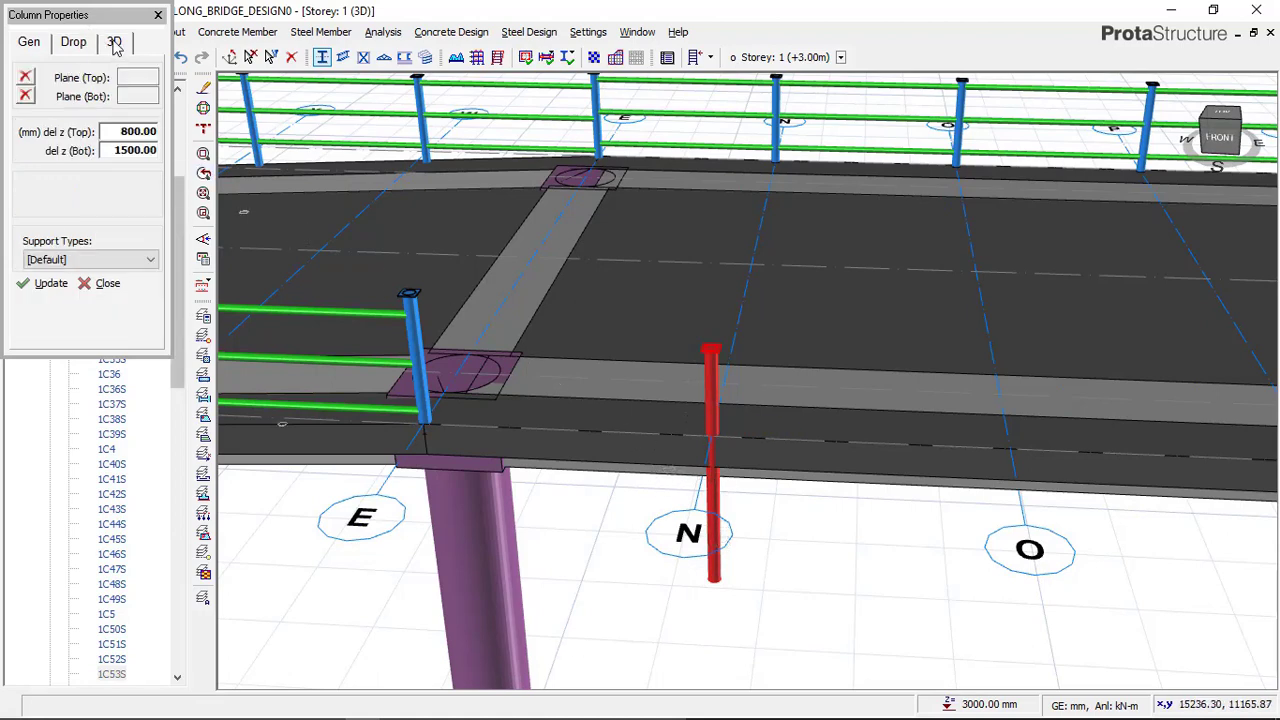
double_click(133, 131)
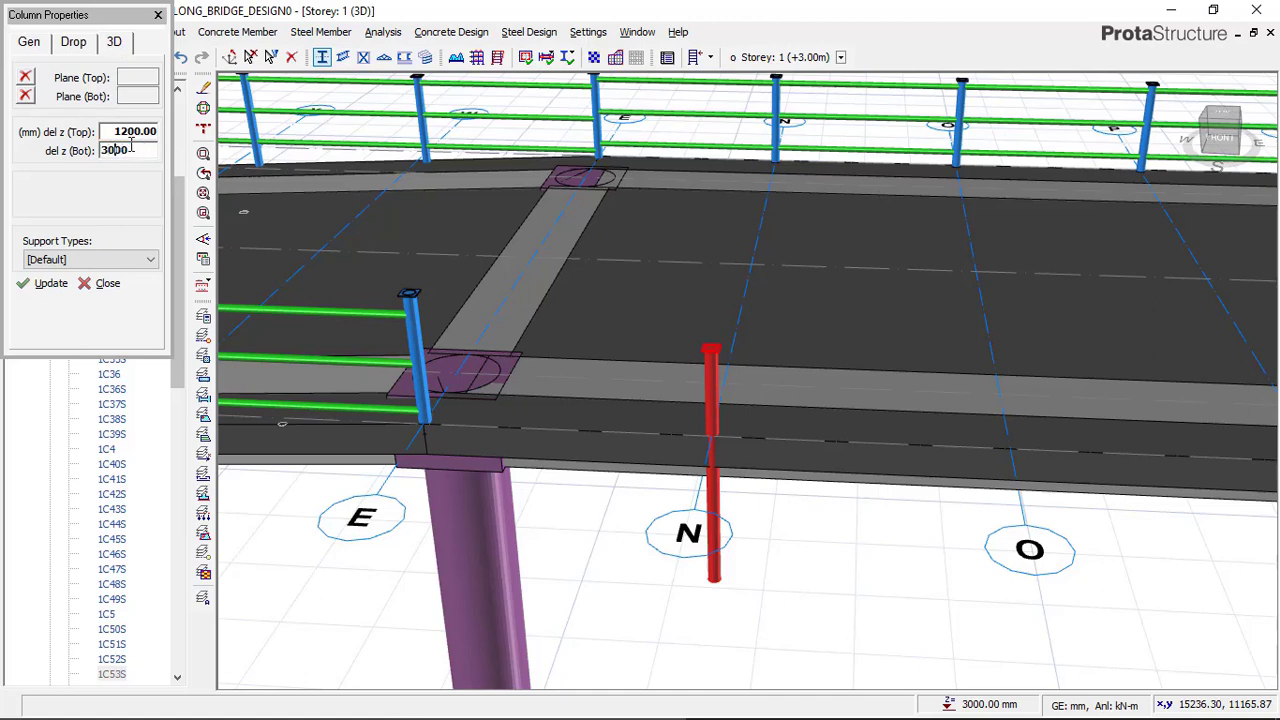
click(51, 284)
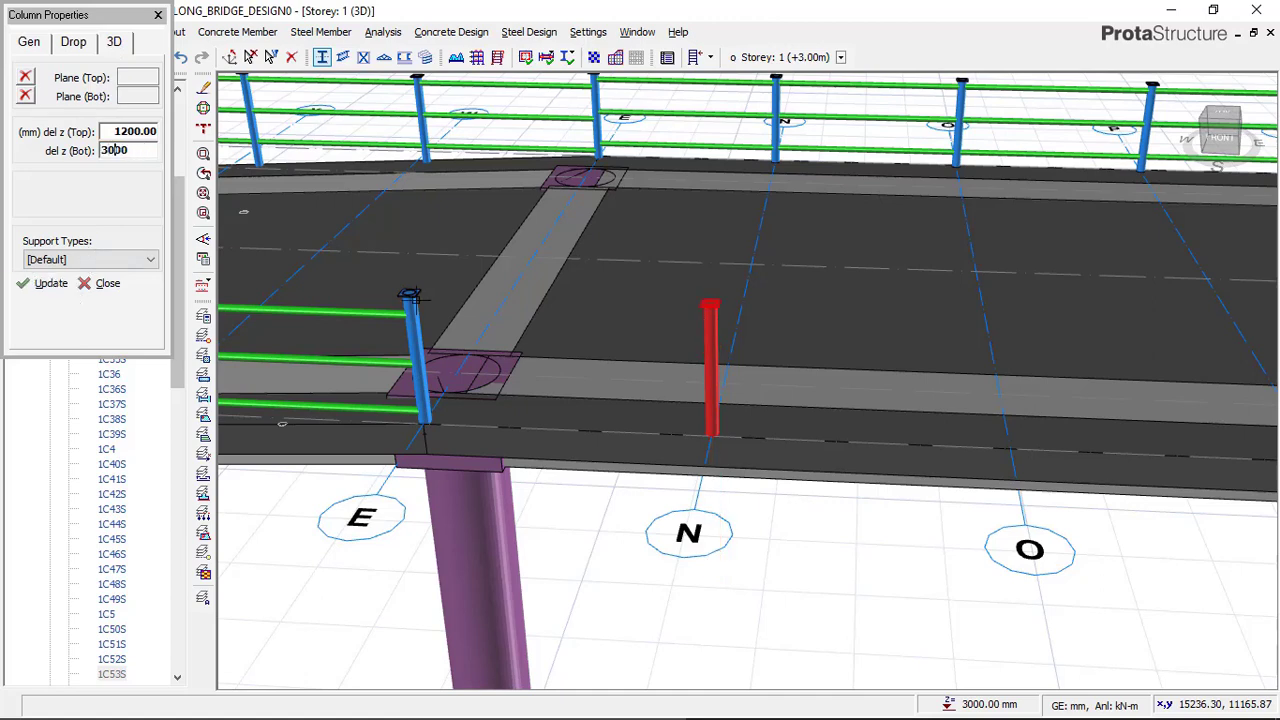
Step: Examine the adjusted axis N post's height and base level against the neighbouring railing posts
scroll(731, 367, down, 5)
scroll(762, 374, up, 1)
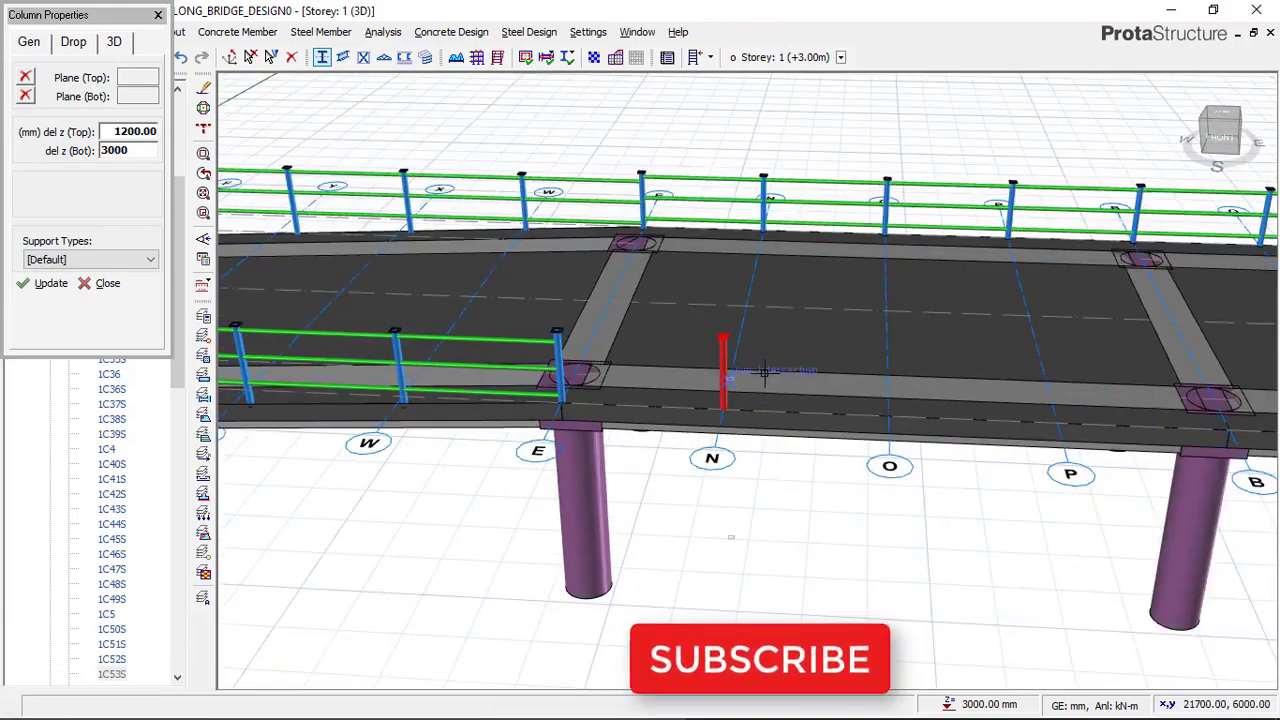
mouse_move(747, 381)
middle_down()
mouse_move(729, 404)
mouse_move(694, 391)
mouse_move(689, 366)
mouse_move(640, 360)
mouse_move(588, 272)
middle_up()
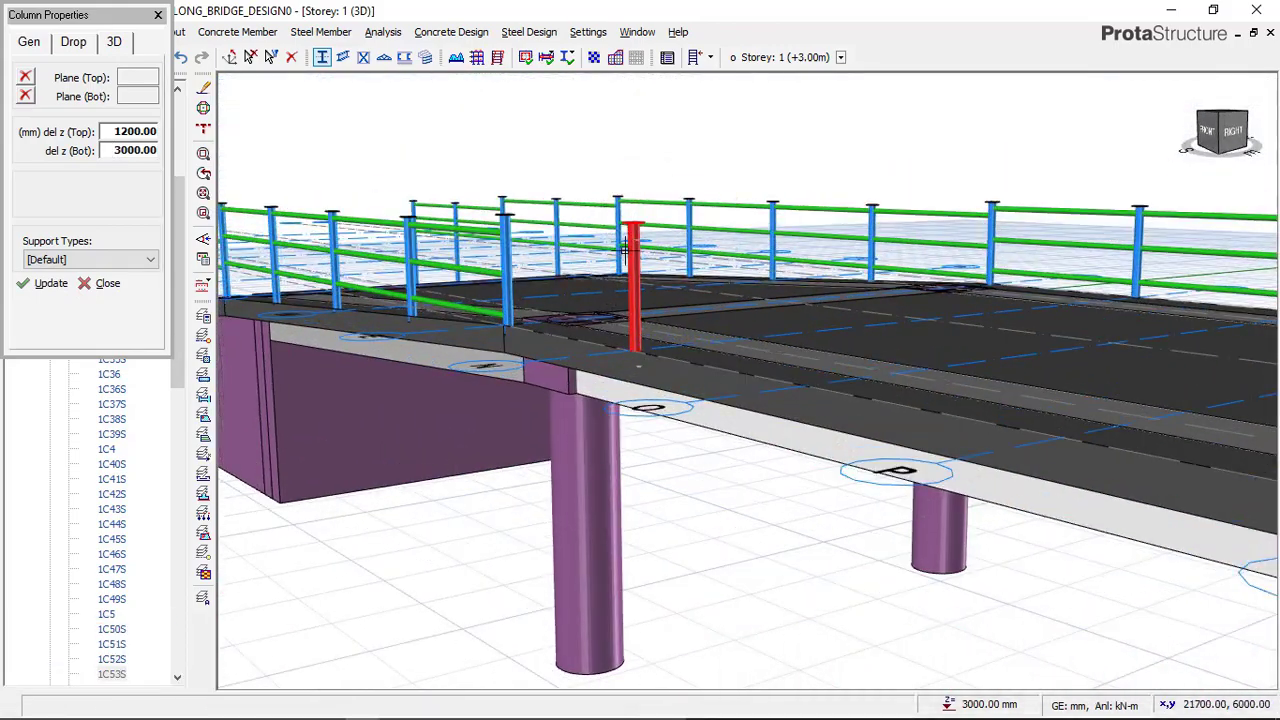
scroll(627, 237, up, 6)
scroll(608, 240, down, 2)
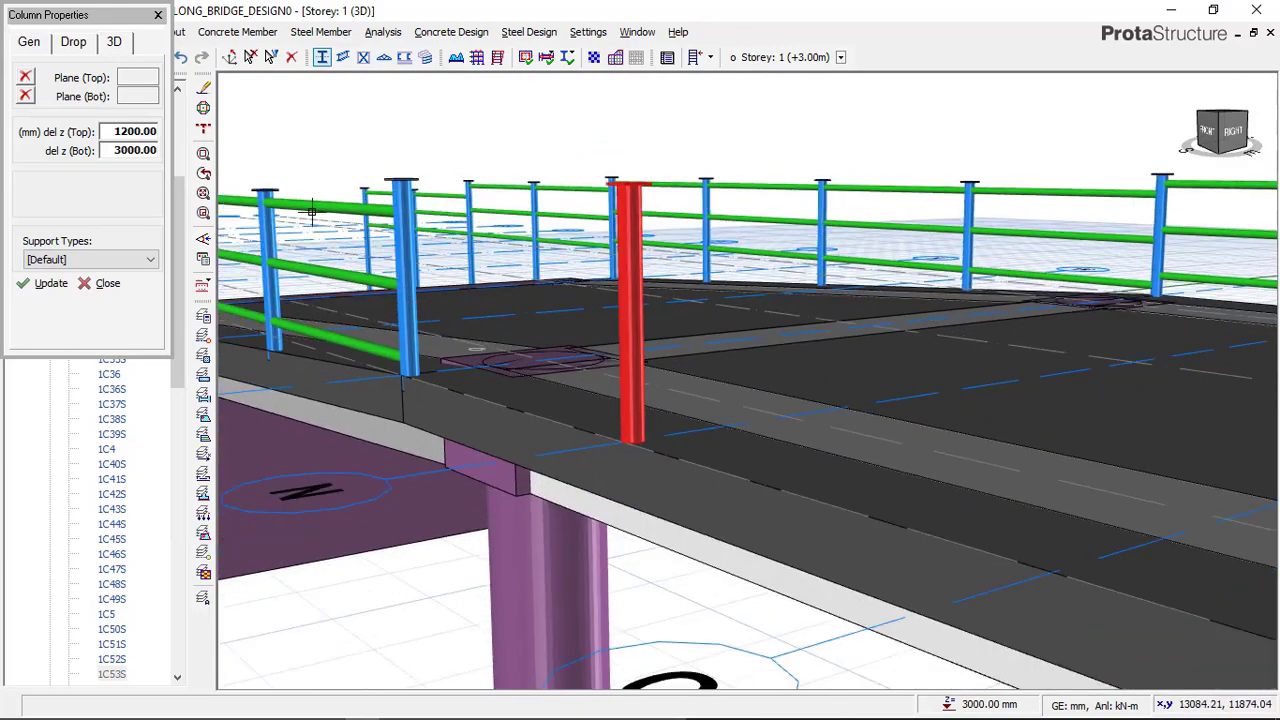
scroll(591, 263, down, 4)
middle_drag(706, 403, 658, 364)
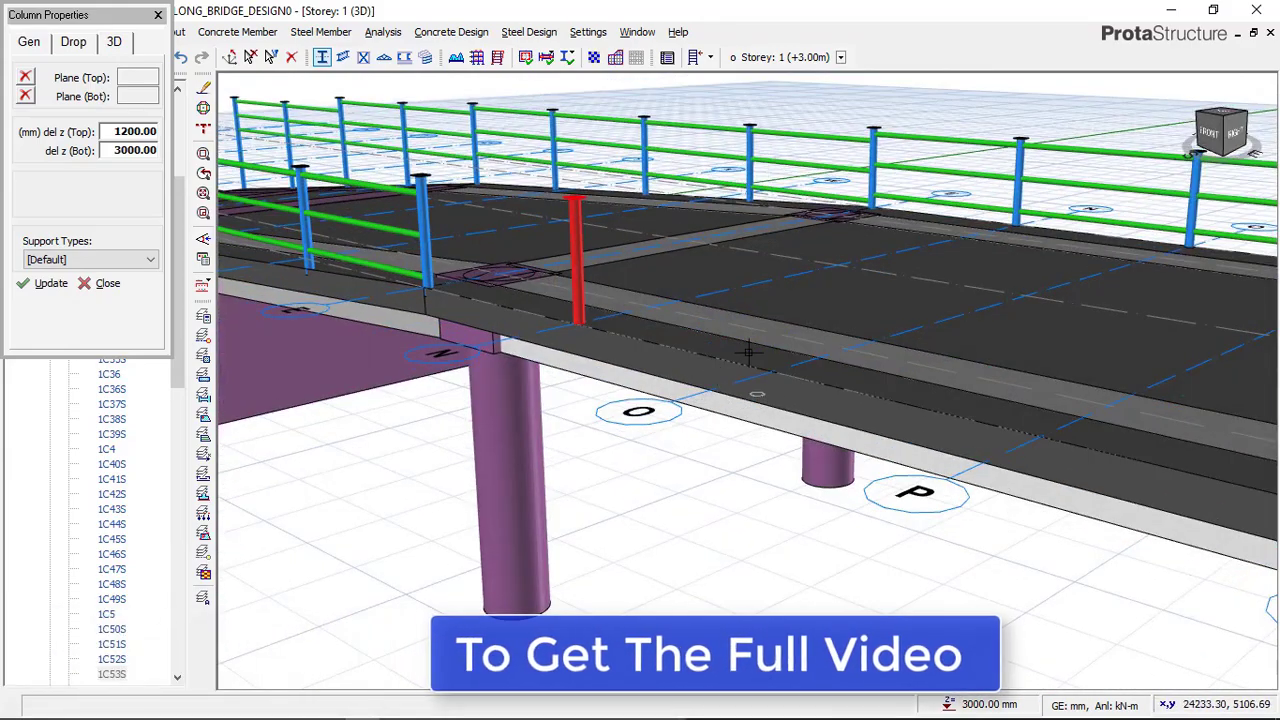
Step: Place railing posts at the intersections of axes O and P with the front deck-edge axis
mouse_move(775, 400)
middle_down()
mouse_move(794, 443)
mouse_move(863, 457)
mouse_move(902, 413)
middle_up()
scroll(829, 334, down, 3)
scroll(837, 371, up, 5)
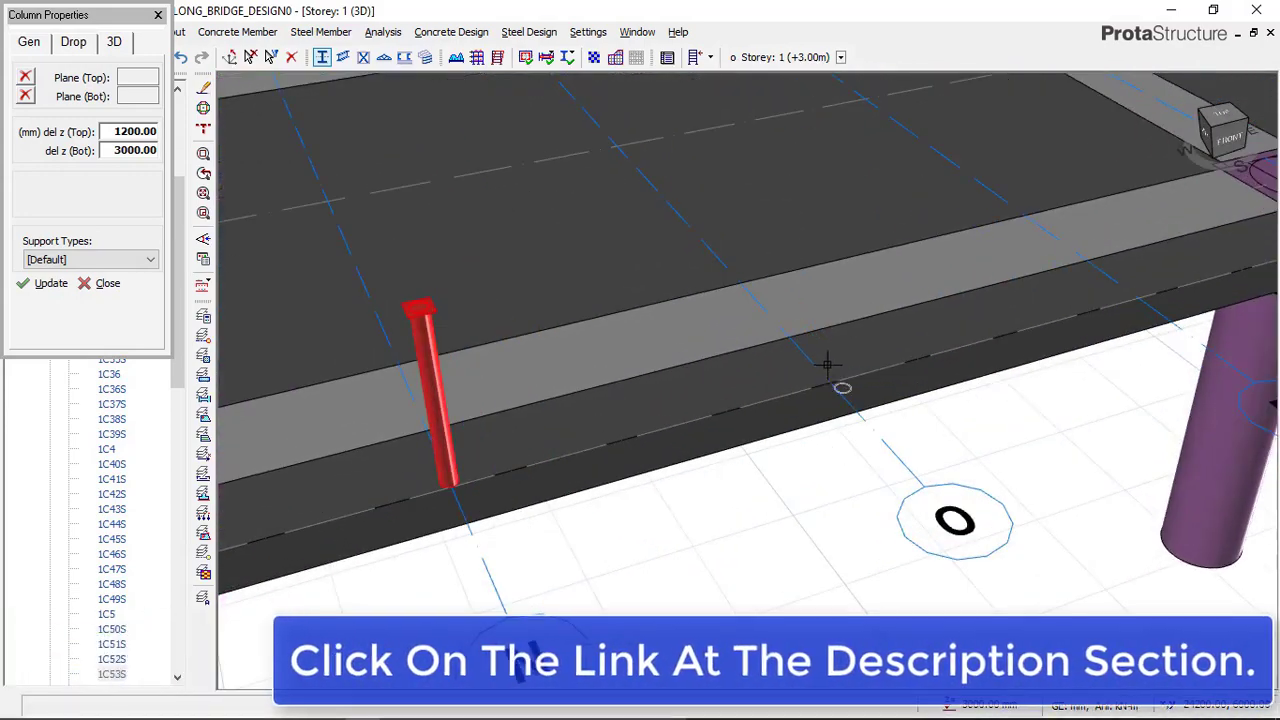
click(815, 369)
scroll(700, 387, down, 3)
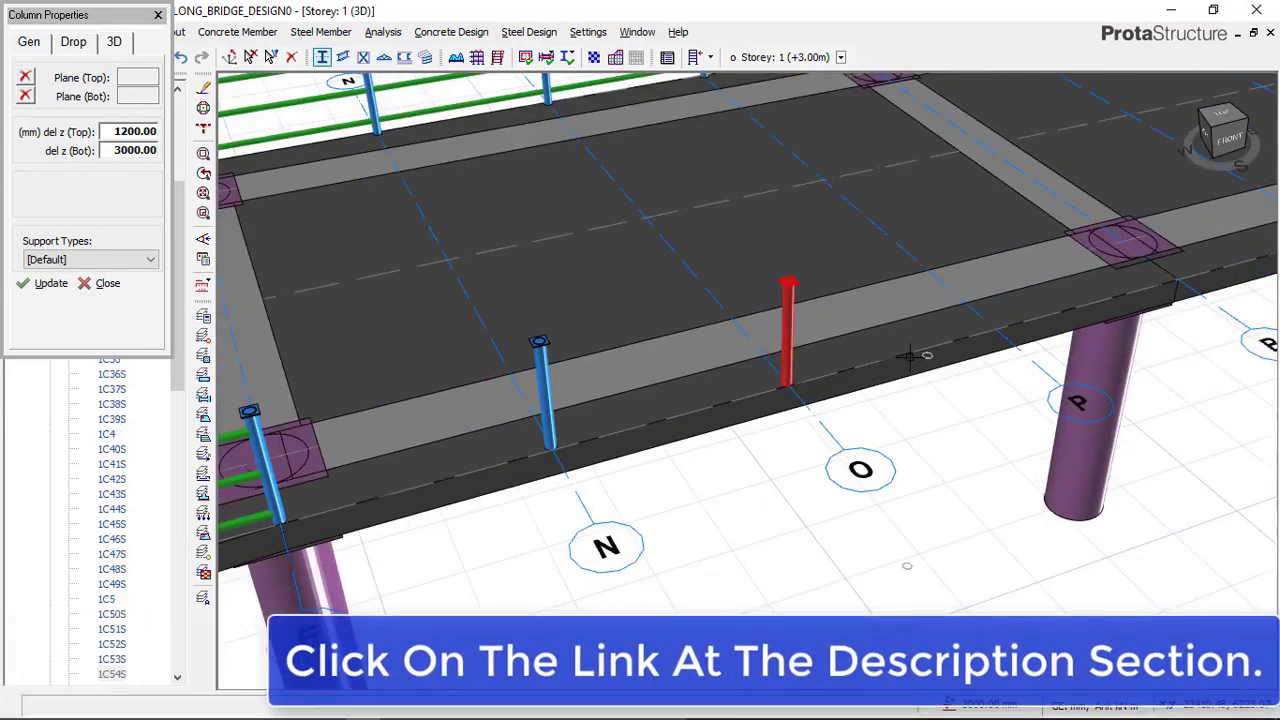
middle_drag(950, 346, 709, 403)
scroll(708, 402, up, 2)
click(709, 390)
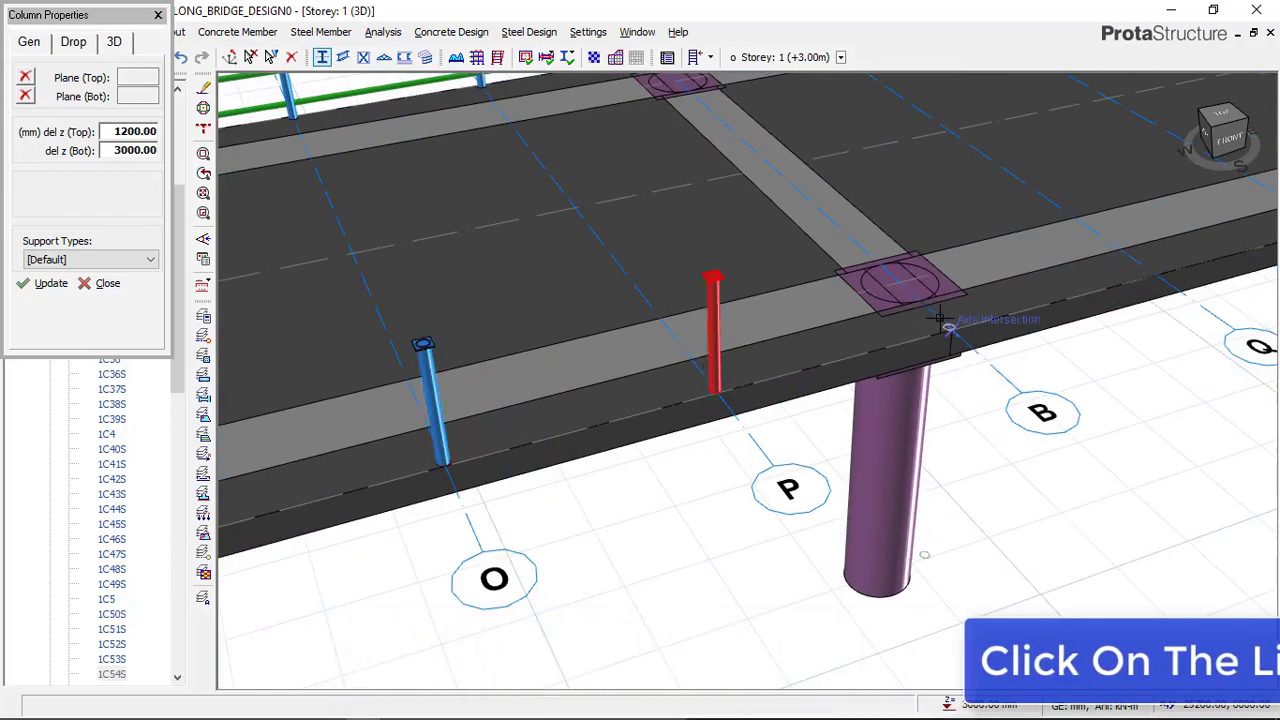
Step: Place railing posts at the intersections of axes B, Q, R and S with the front deck-edge axis
click(949, 328)
scroll(786, 402, down, 5)
shift+middle_drag(991, 366, 802, 356)
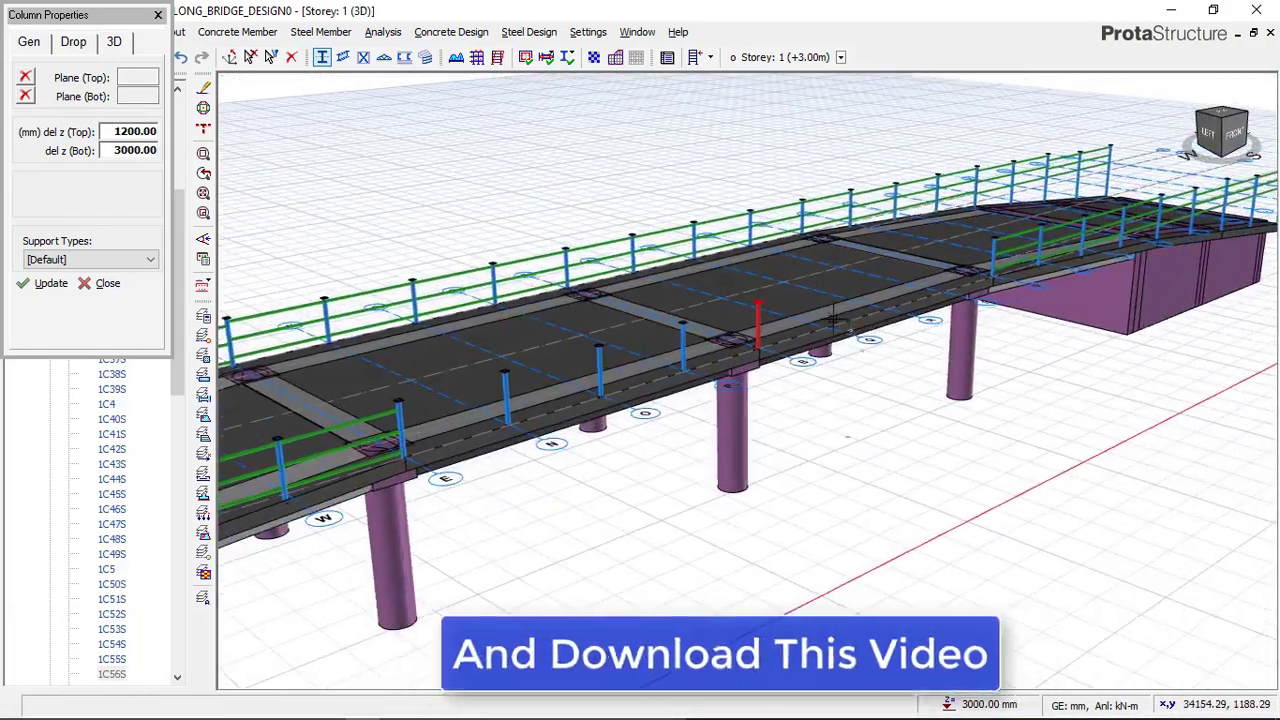
scroll(806, 296, up, 2)
scroll(806, 294, down, 4)
scroll(806, 310, up, 4)
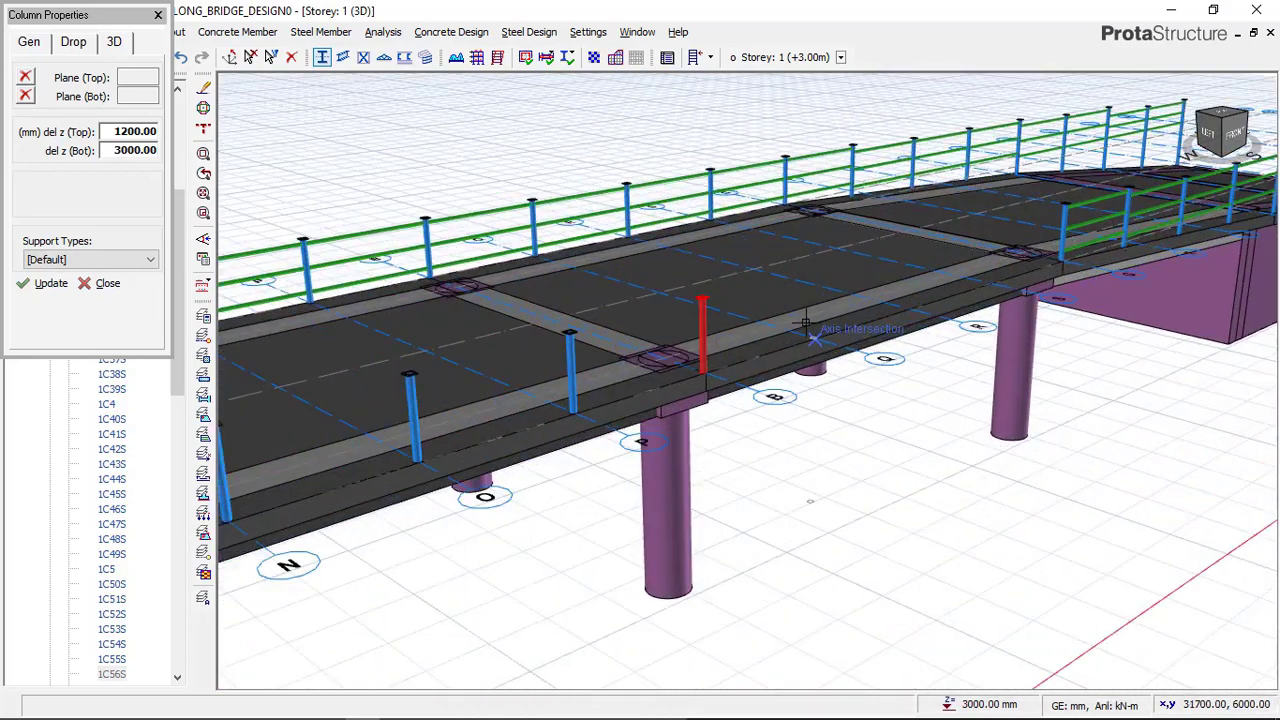
click(822, 321)
scroll(913, 293, up, 2)
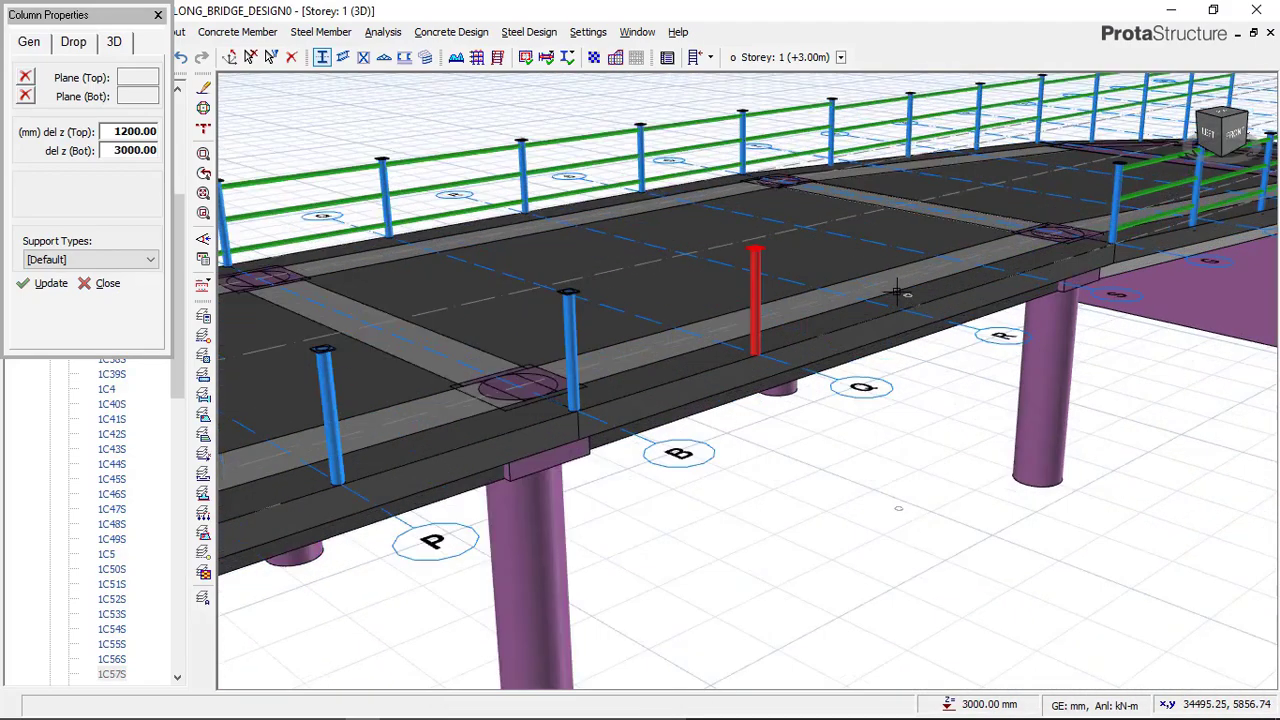
scroll(880, 308, up, 3)
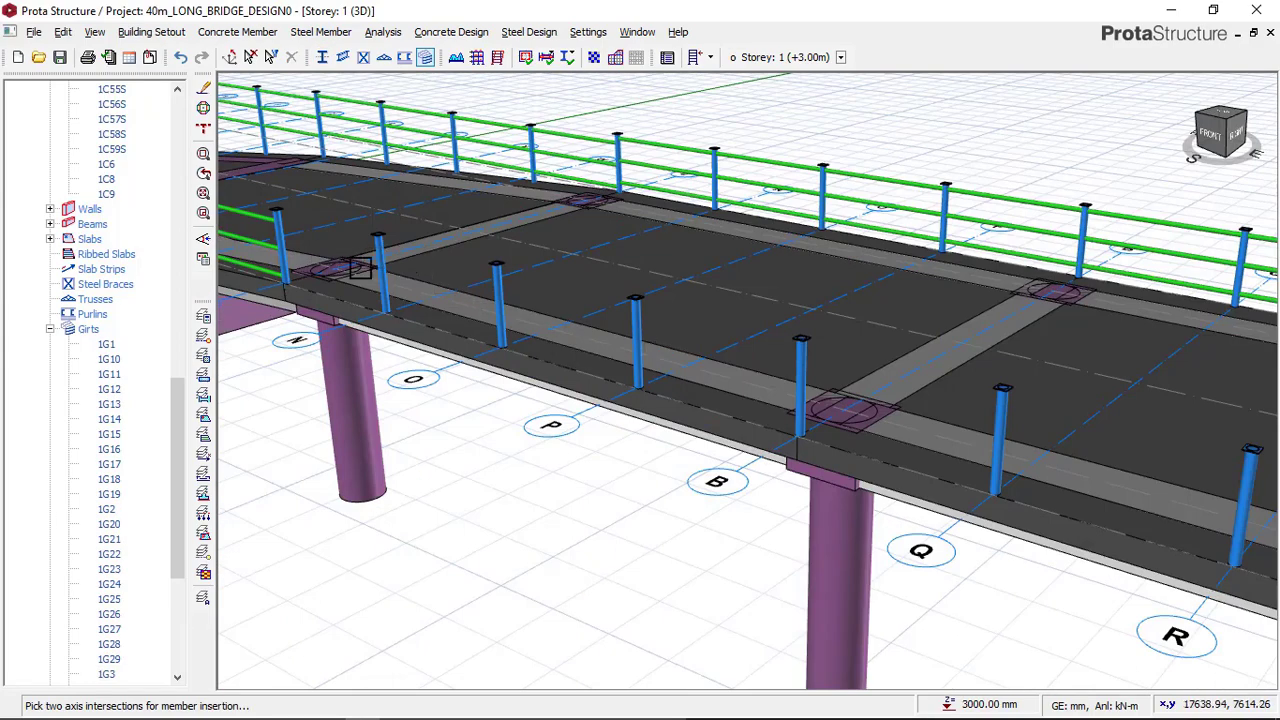
Step: Compare the bare front posts with the railed posts on the far deck edge
scroll(656, 335, down, 2)
scroll(740, 362, up, 4)
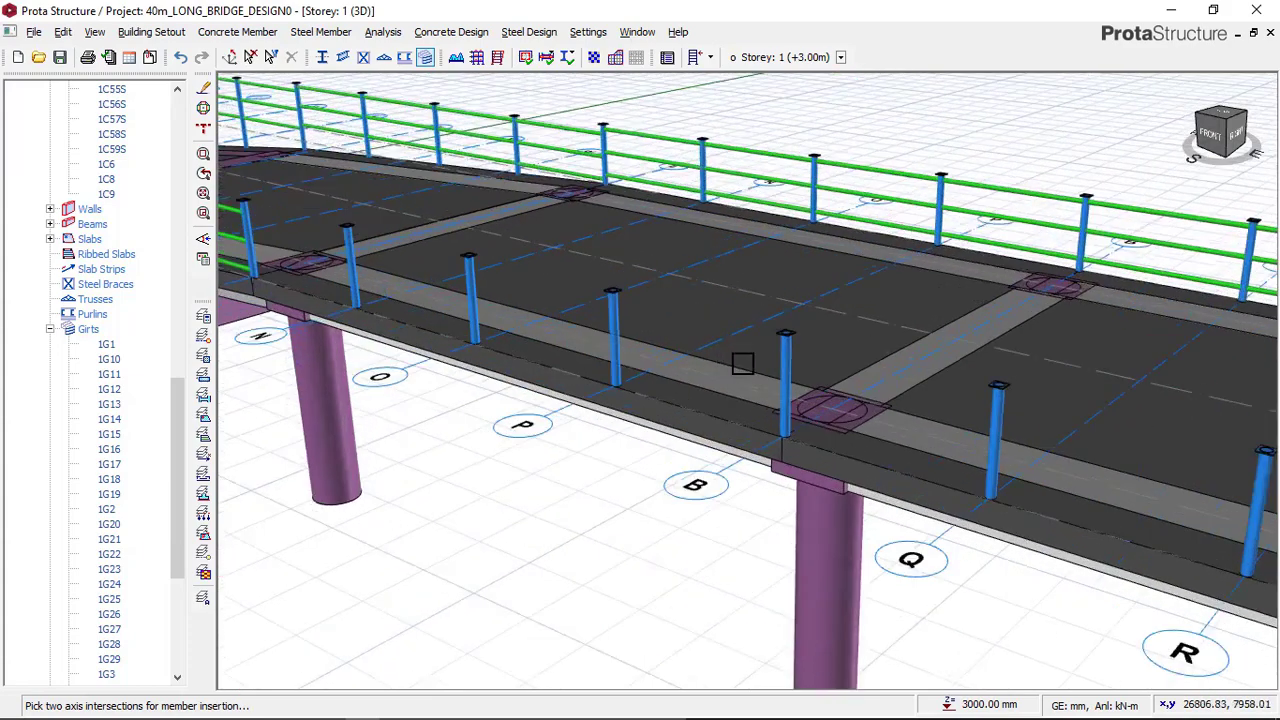
scroll(725, 365, down, 1)
scroll(791, 363, down, 2)
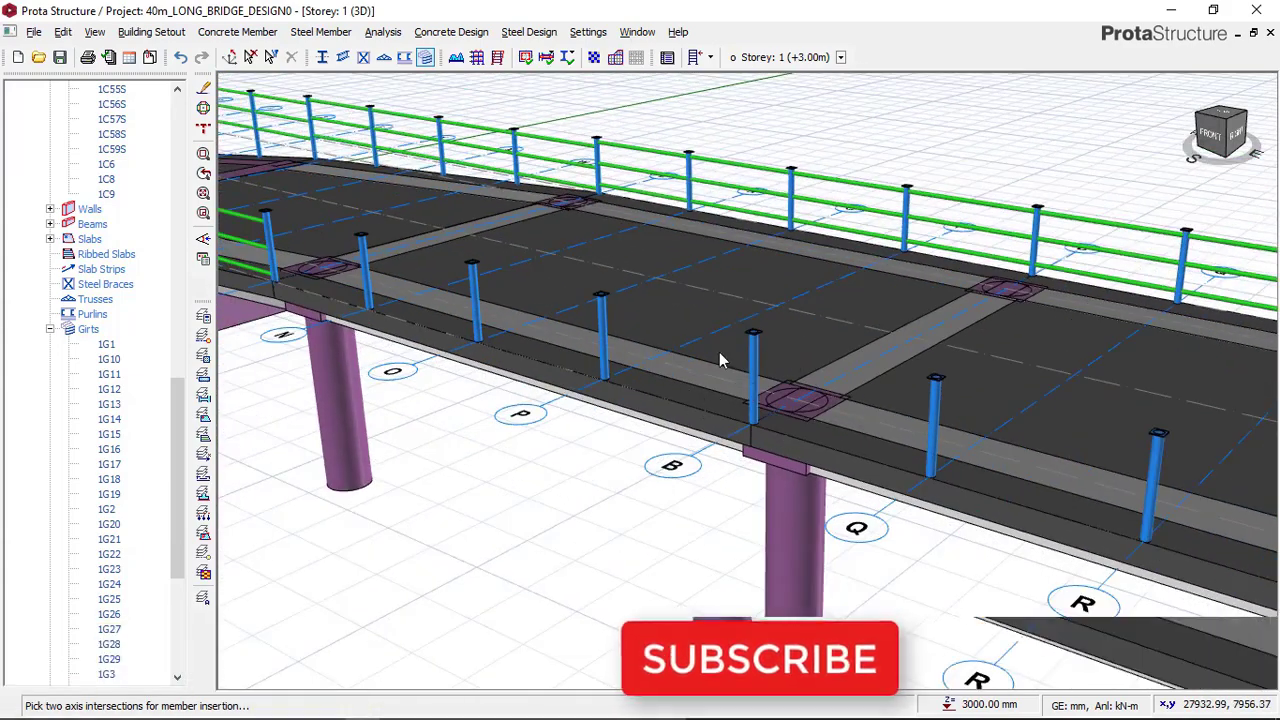
scroll(786, 231, up, 4)
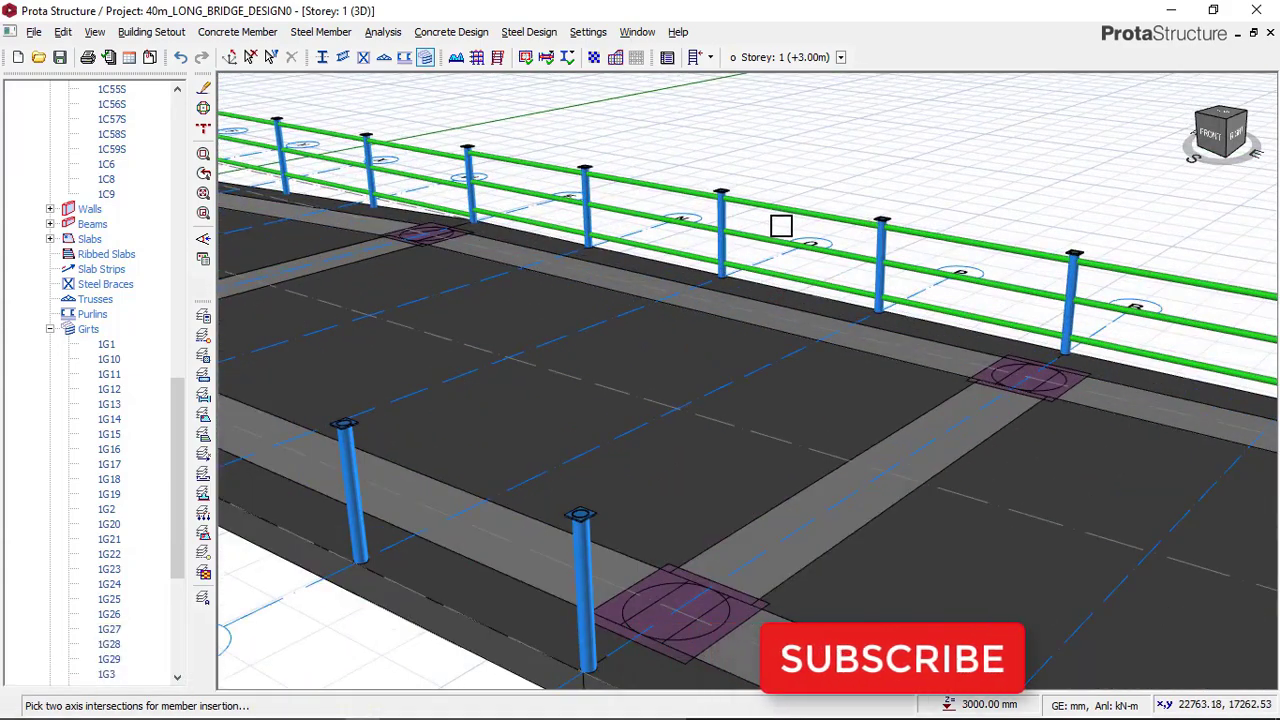
scroll(669, 171, down, 2)
scroll(546, 172, up, 2)
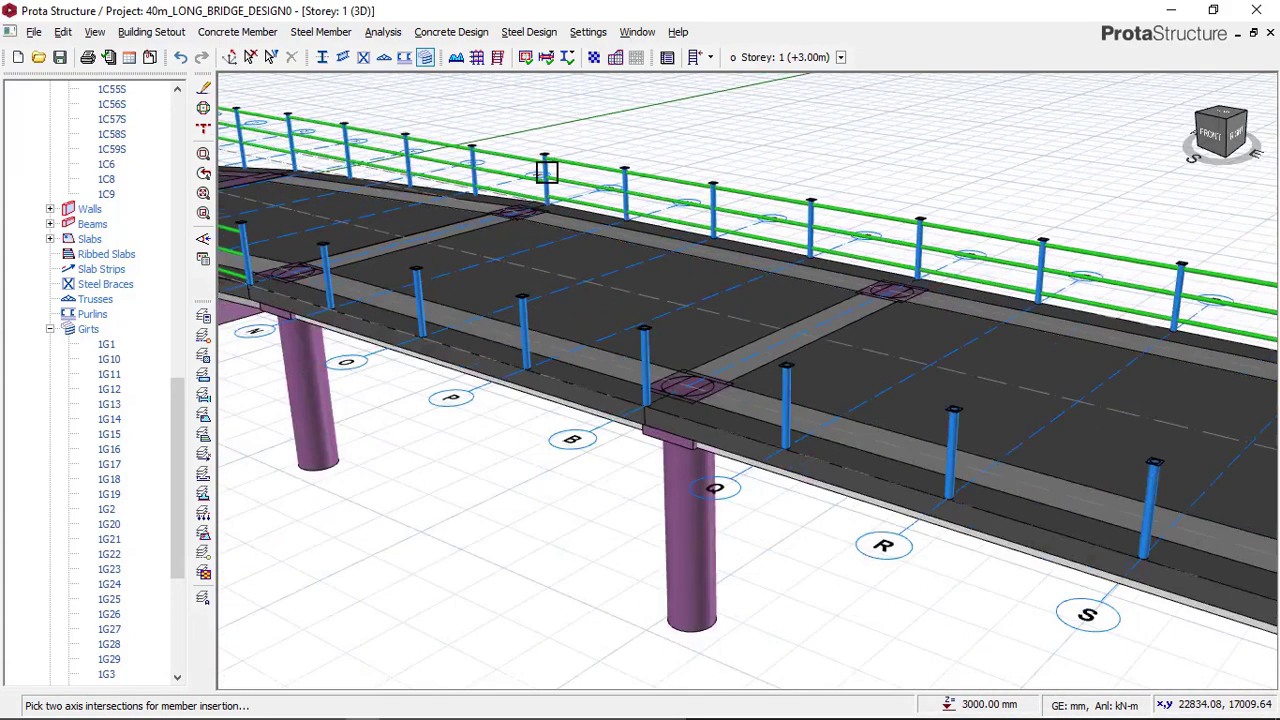
Step: Start a girt spanning between the front deck-edge posts at axes R and Q
click(426, 58)
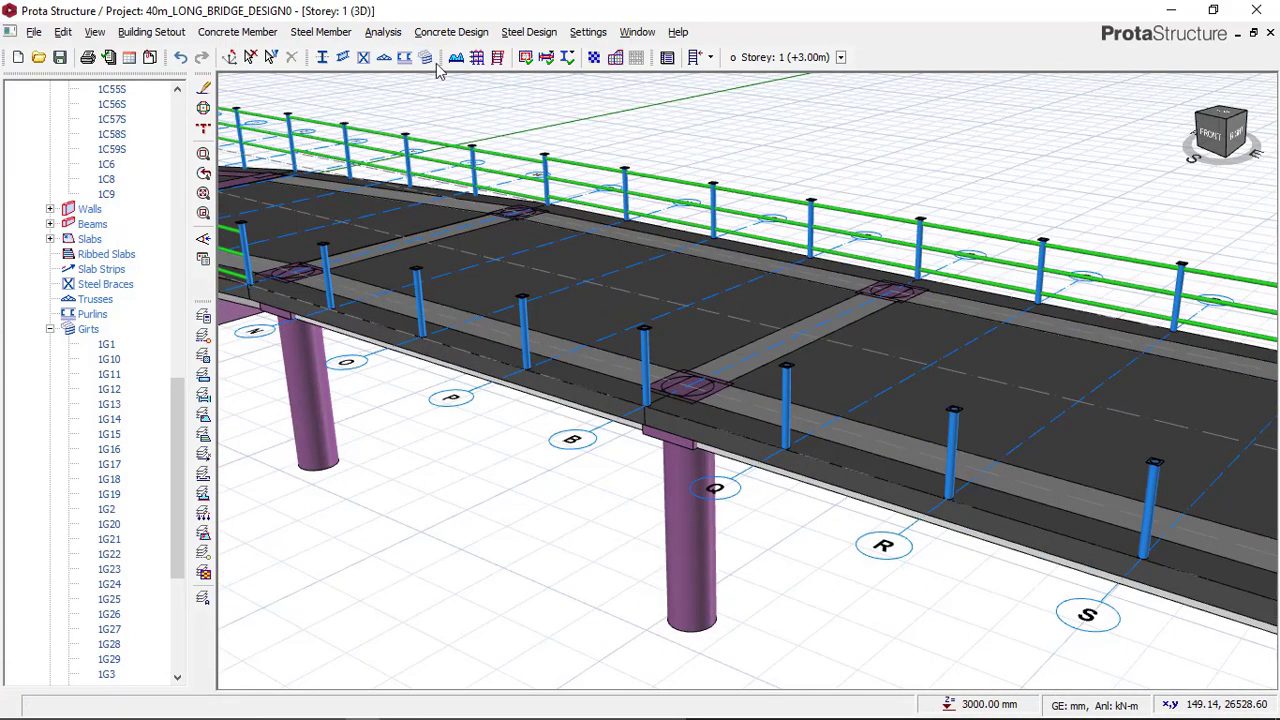
middle_drag(749, 379, 560, 360)
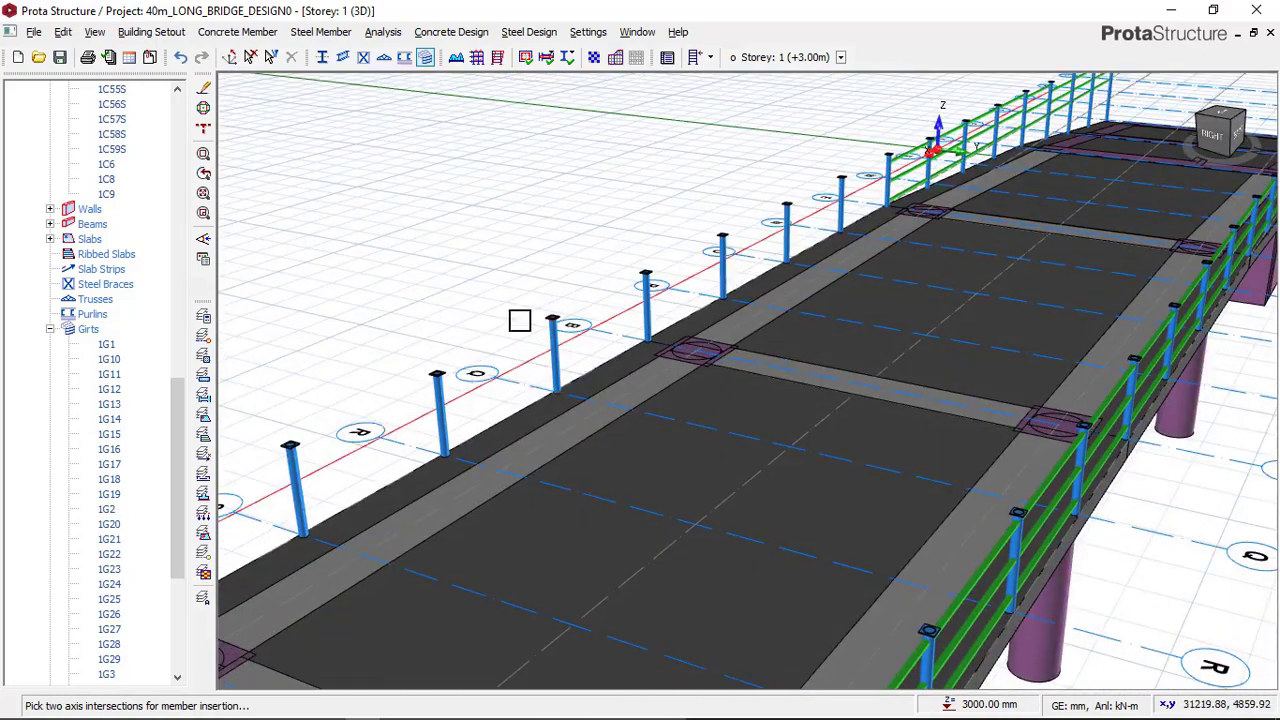
scroll(530, 389, up, 2)
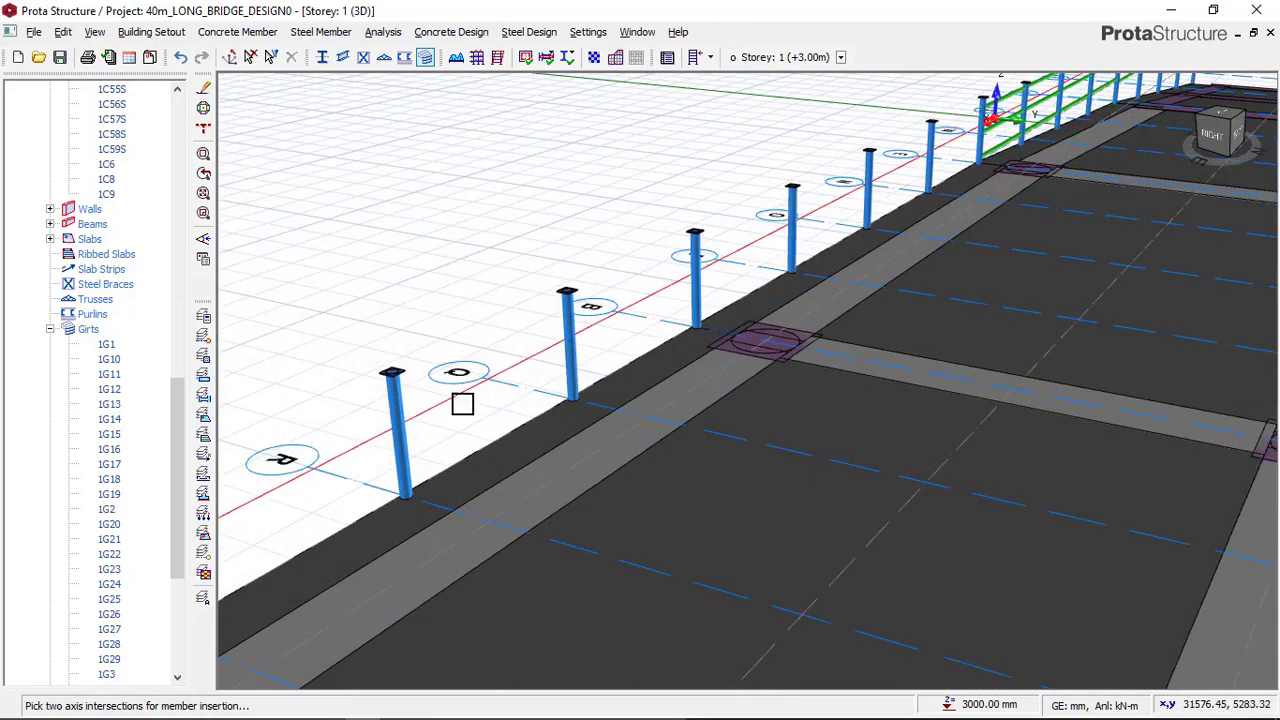
click(578, 333)
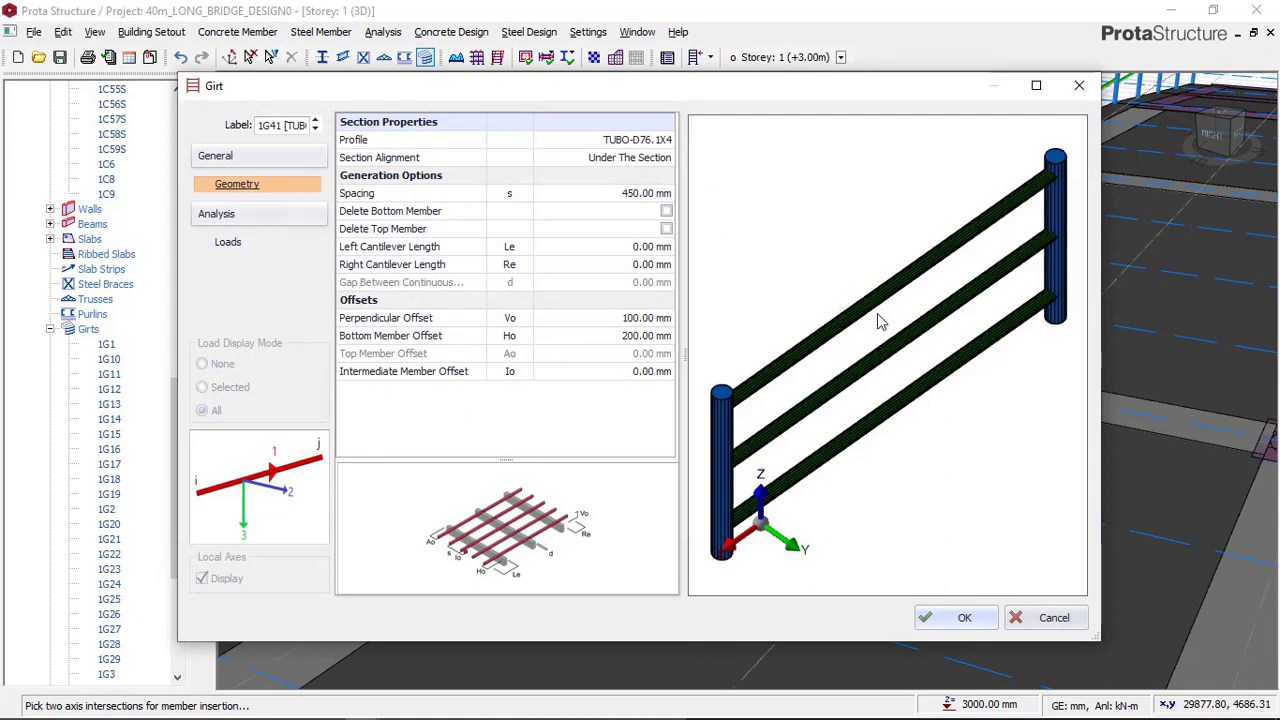
Step: Set the girt profile to the European TUBO-D section with 76.1 mm diameter and 4 mm thickness
click(630, 148)
click(632, 149)
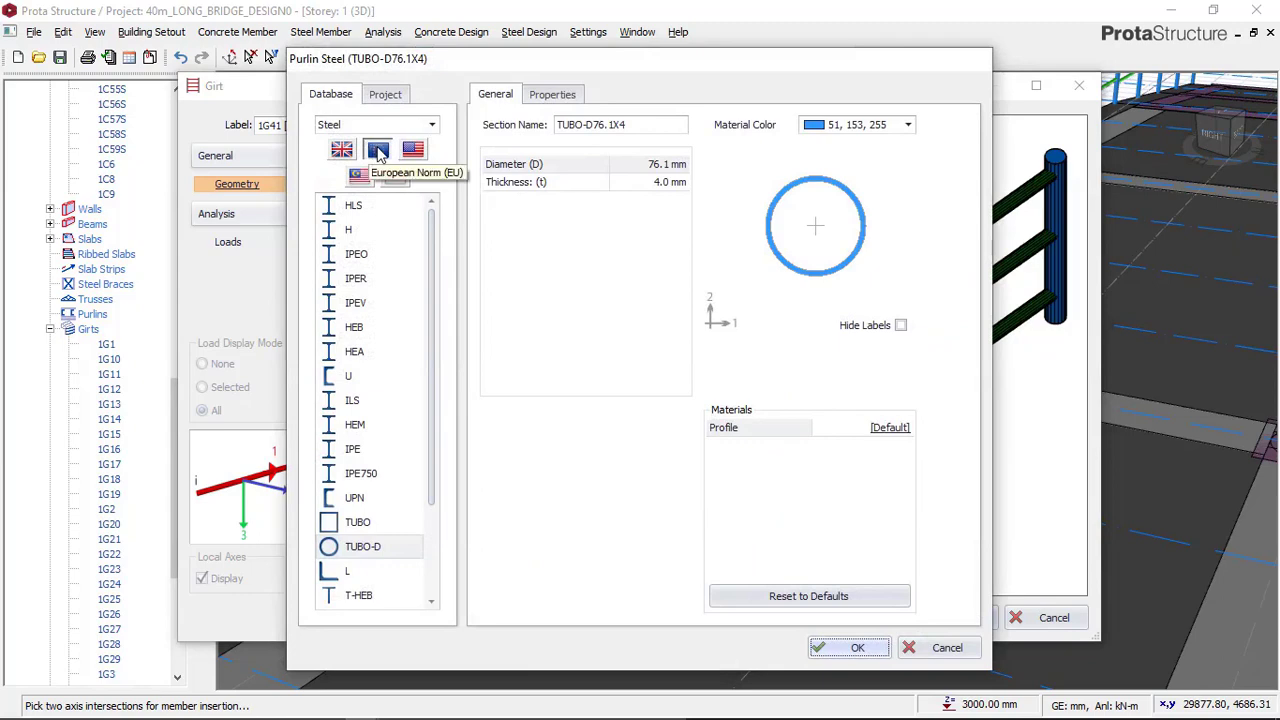
click(340, 549)
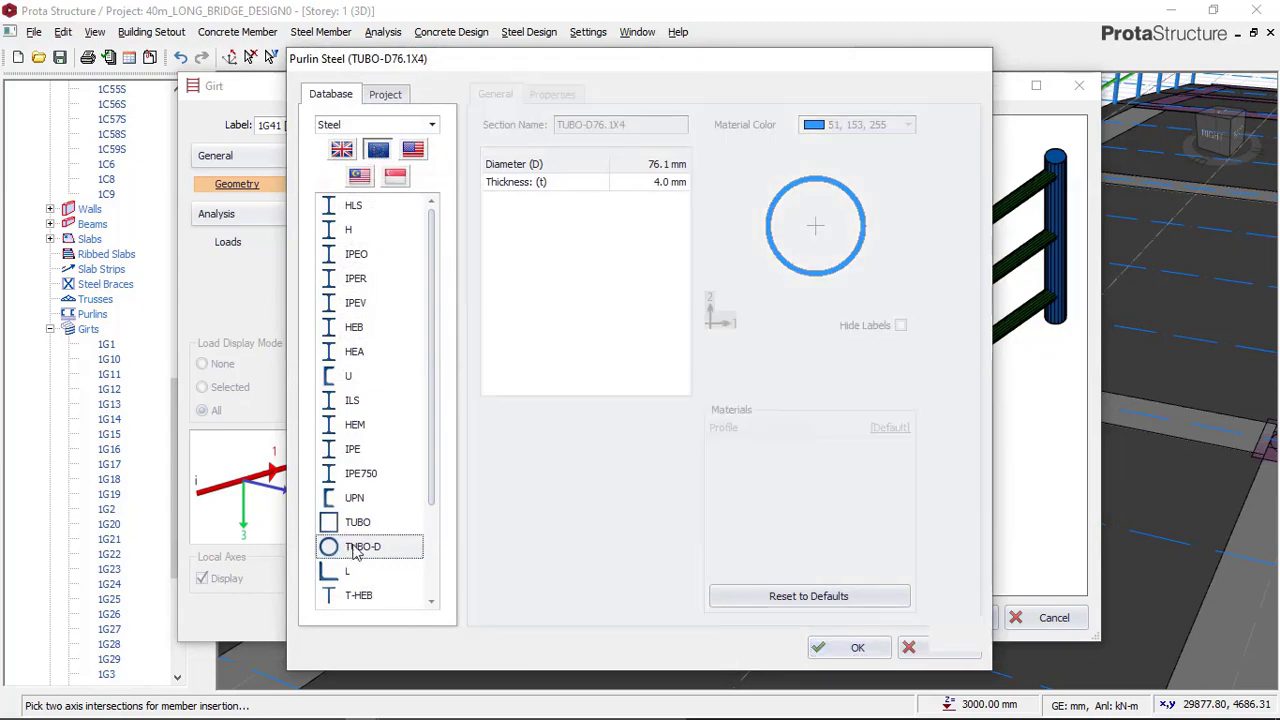
click(493, 190)
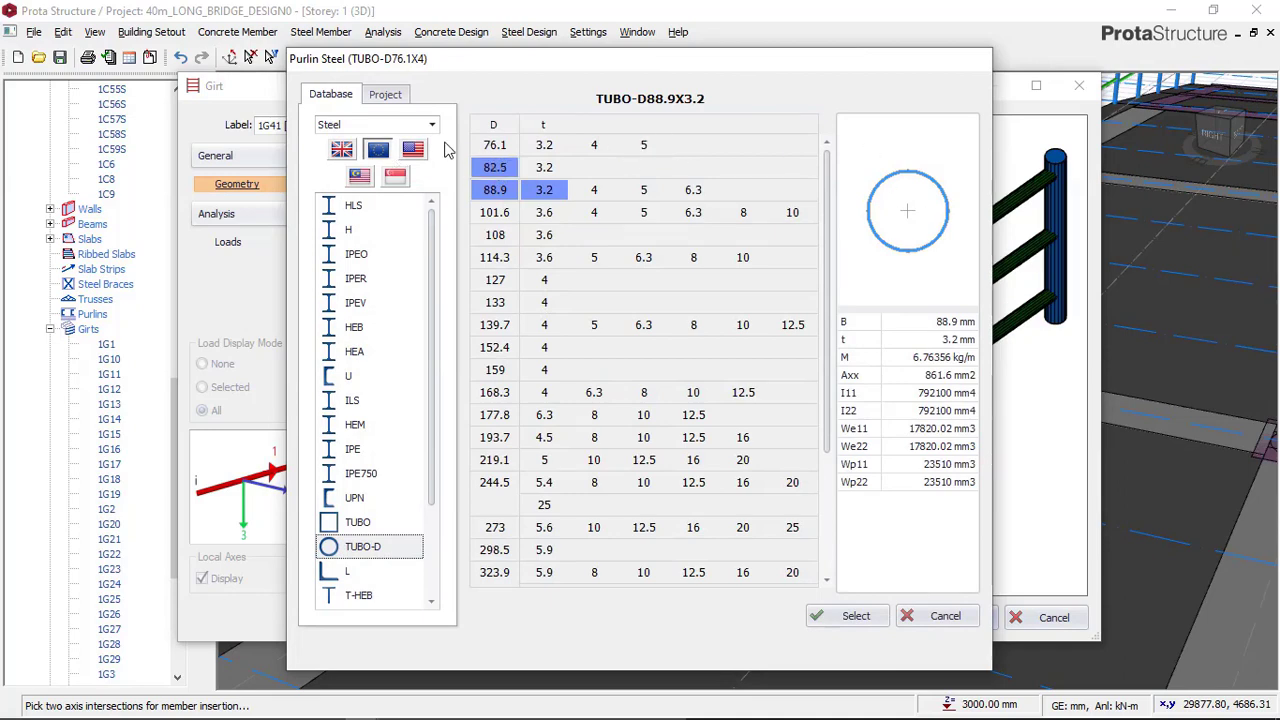
click(496, 148)
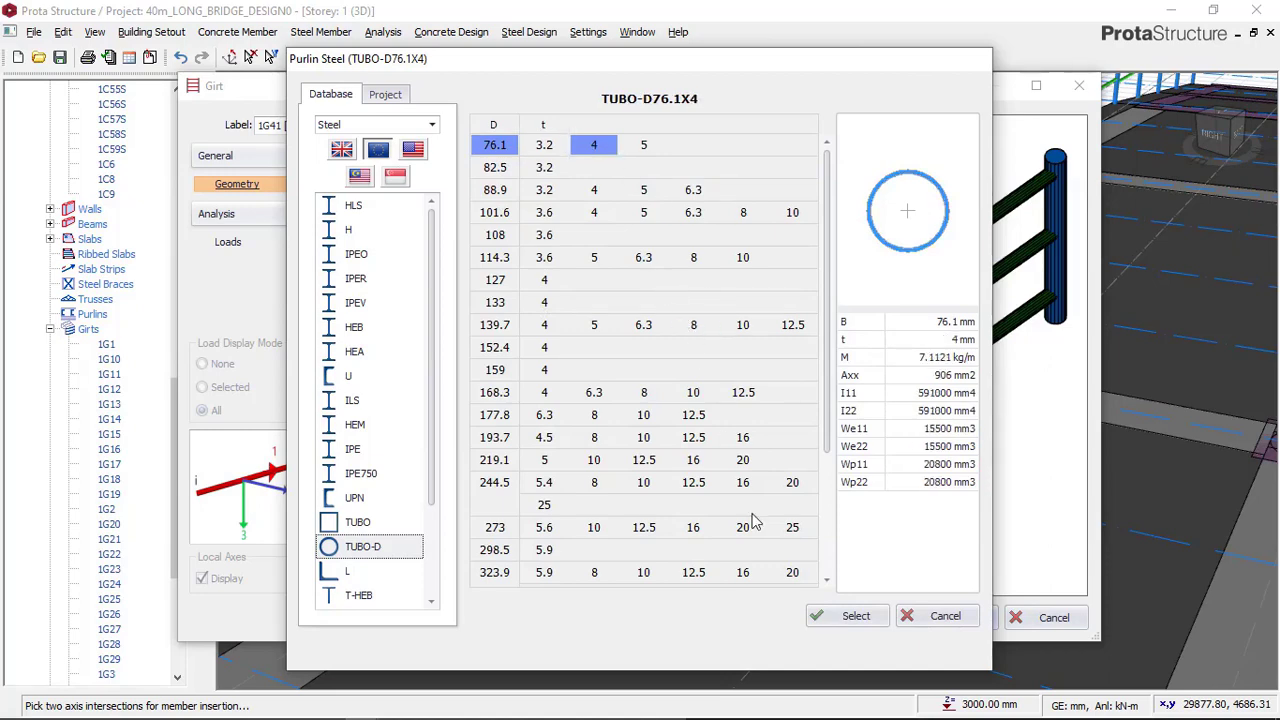
click(855, 617)
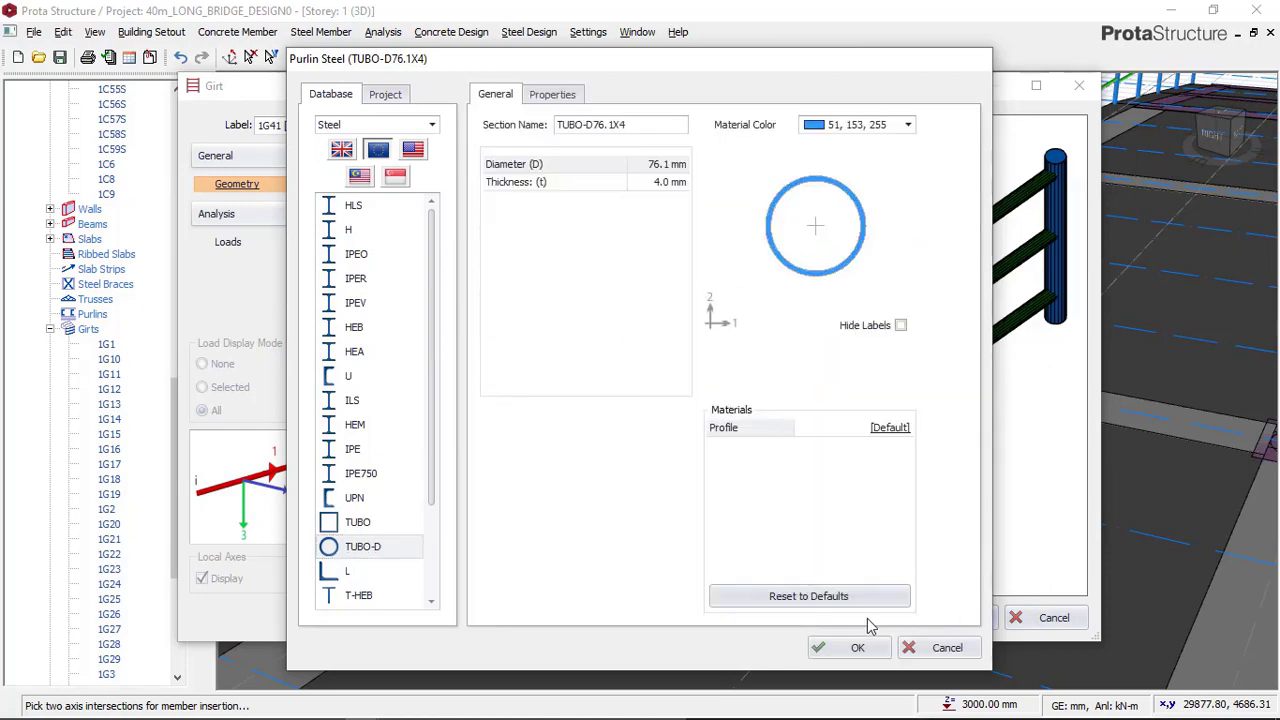
click(849, 648)
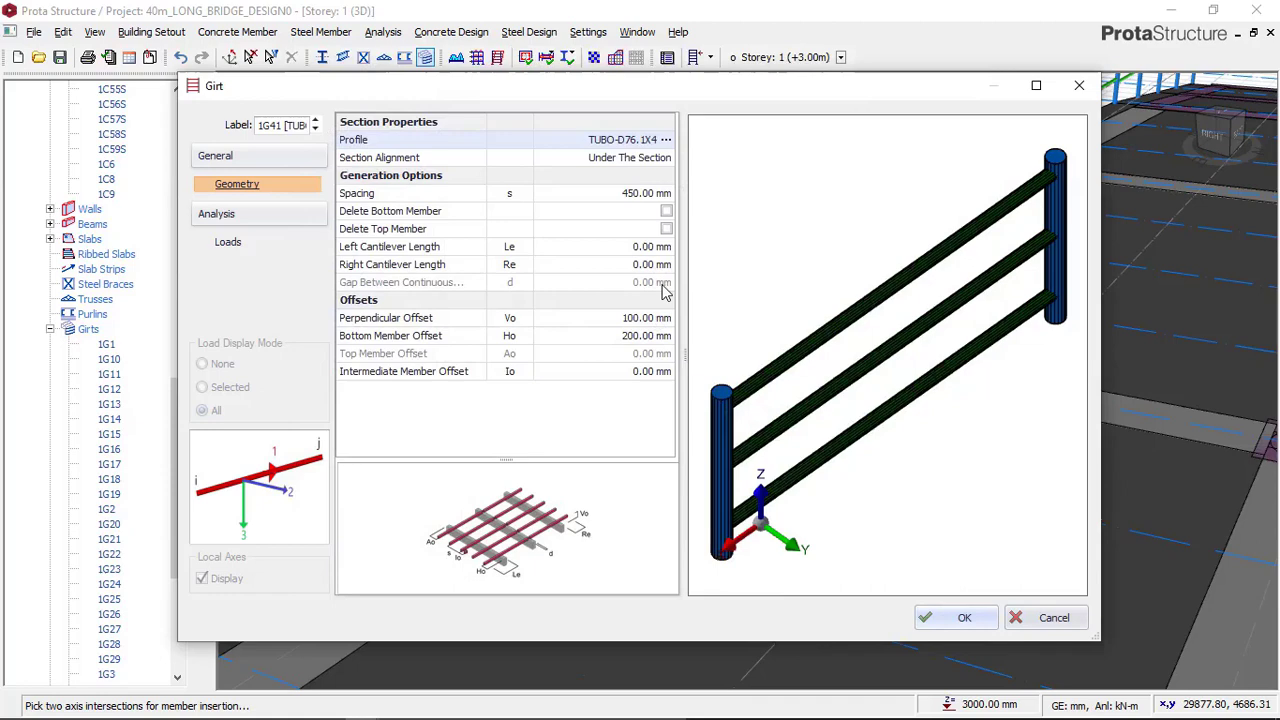
Step: Insert the Q–R girt with 450 mm spacing, 100 mm perpendicular offset and 200 mm bottom member offset
click(636, 194)
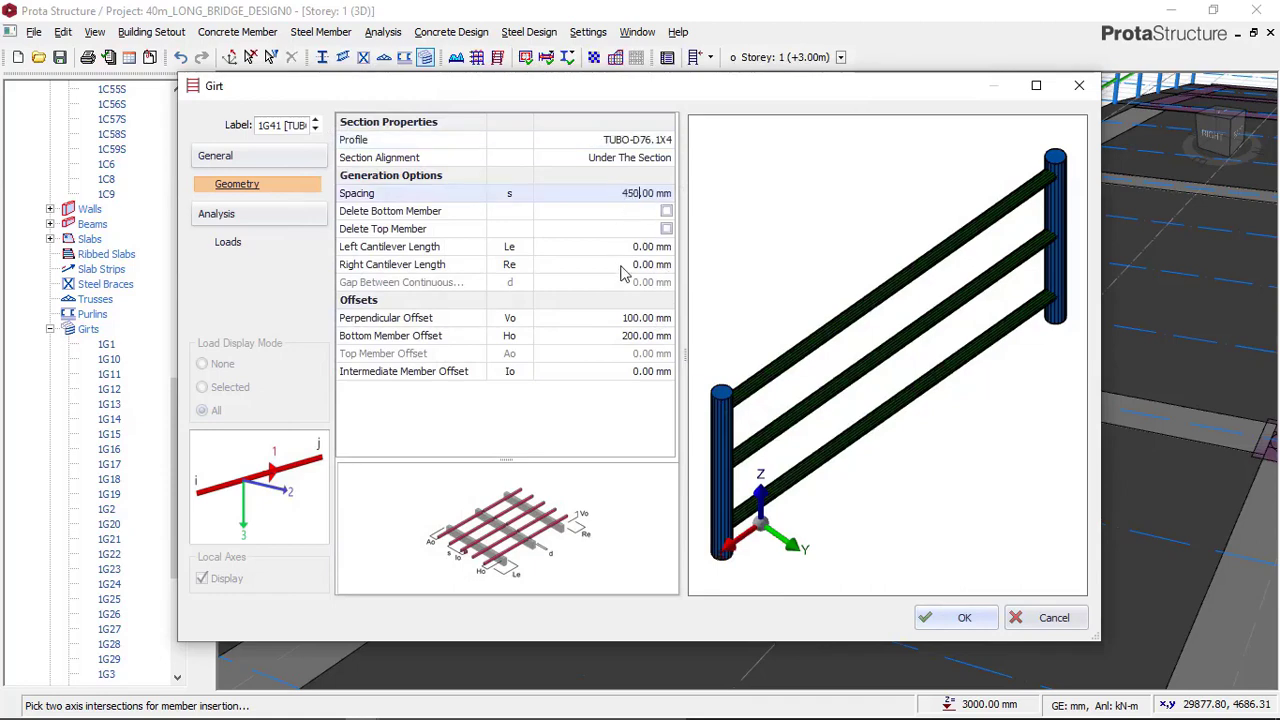
click(631, 320)
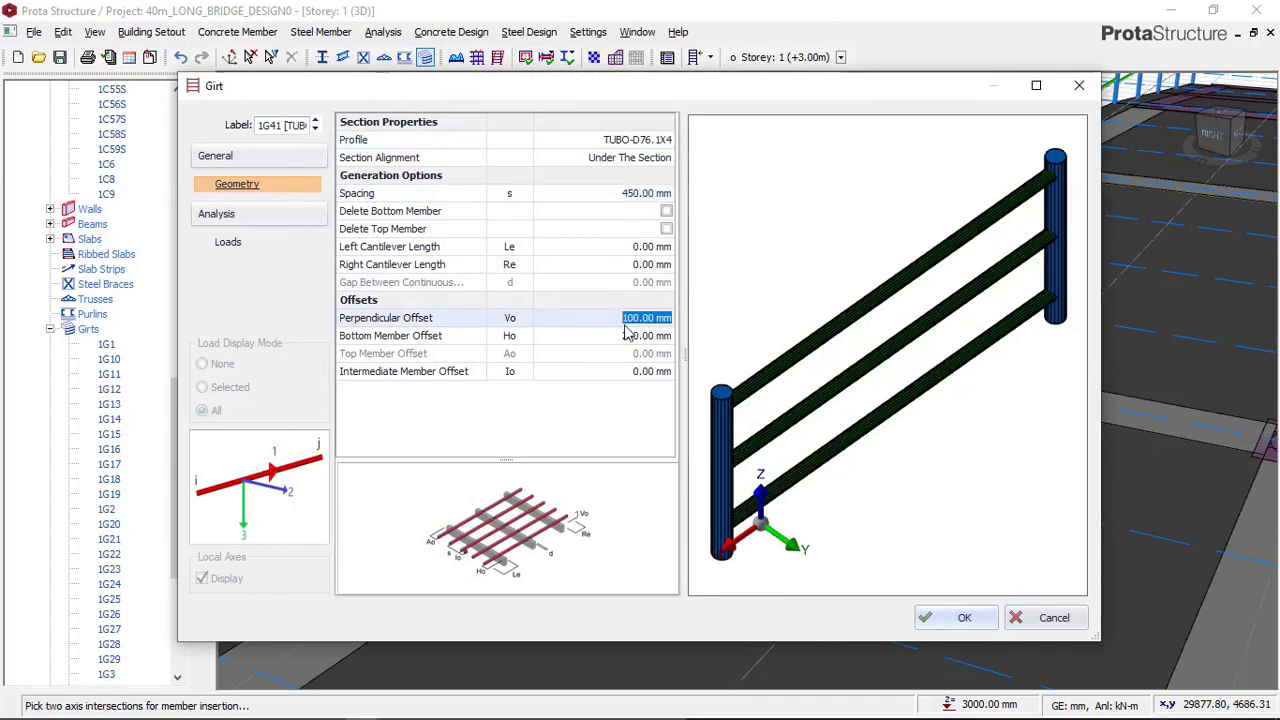
click(628, 320)
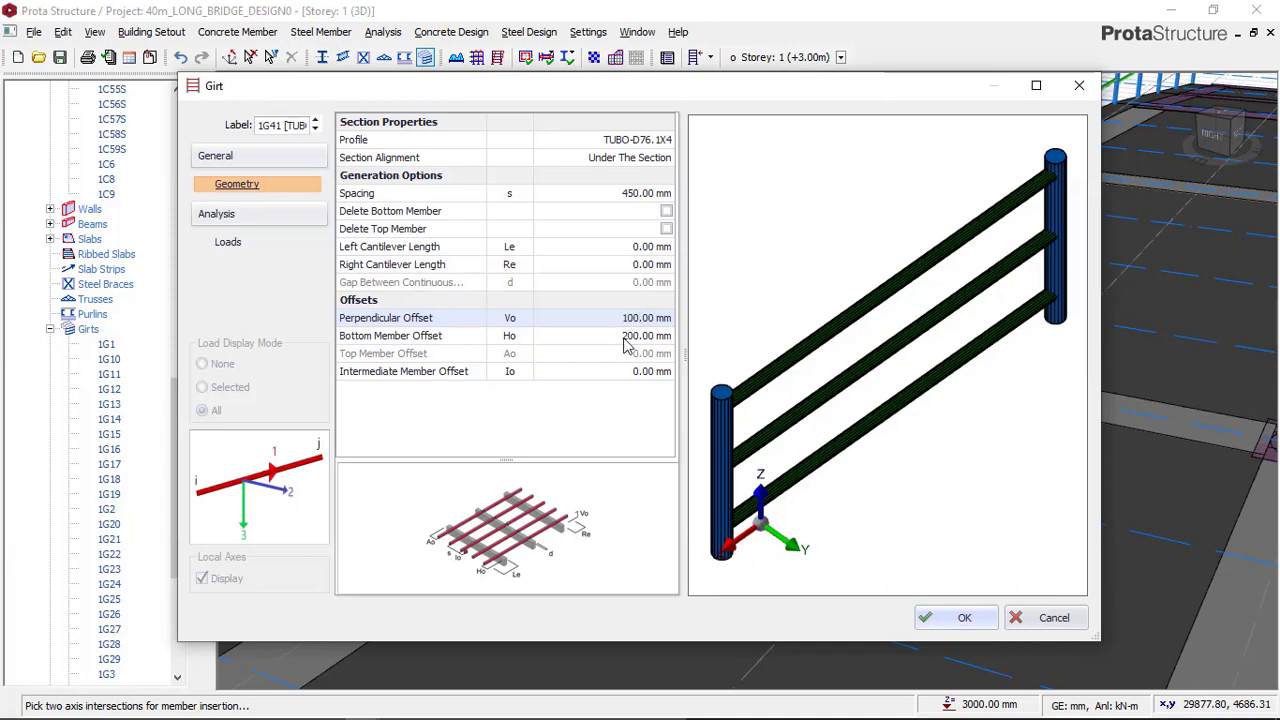
click(623, 337)
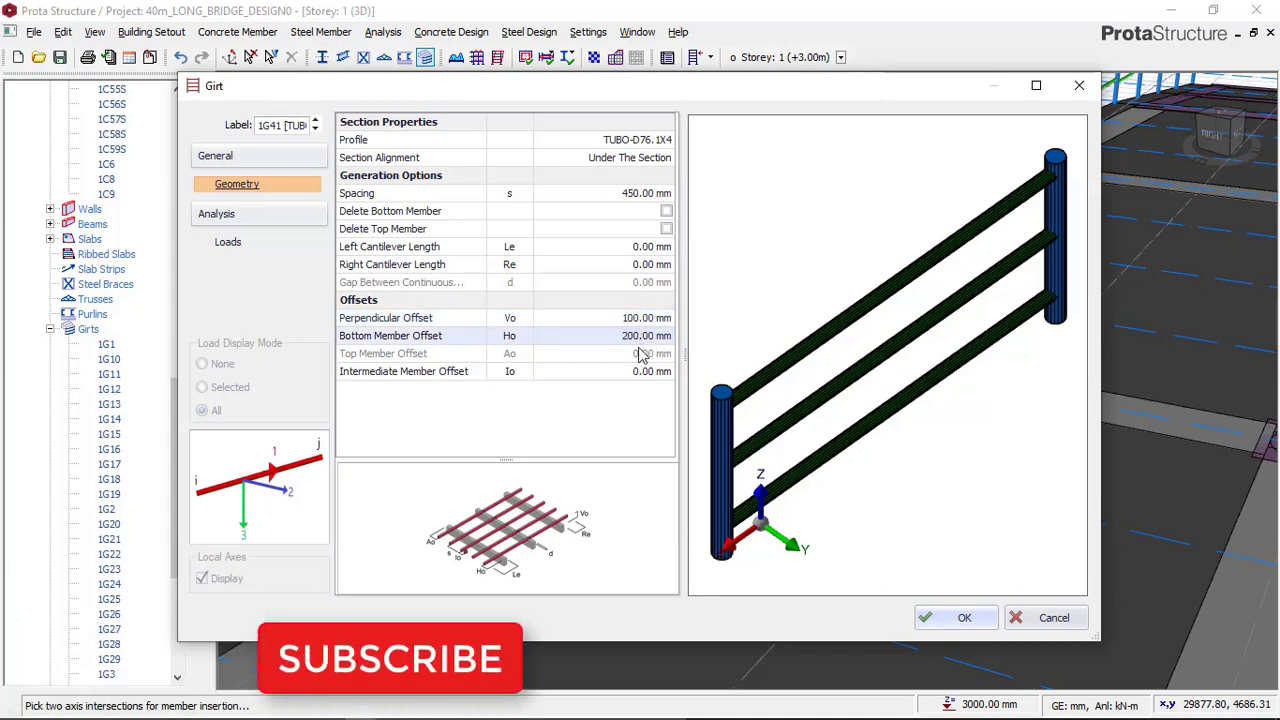
click(950, 618)
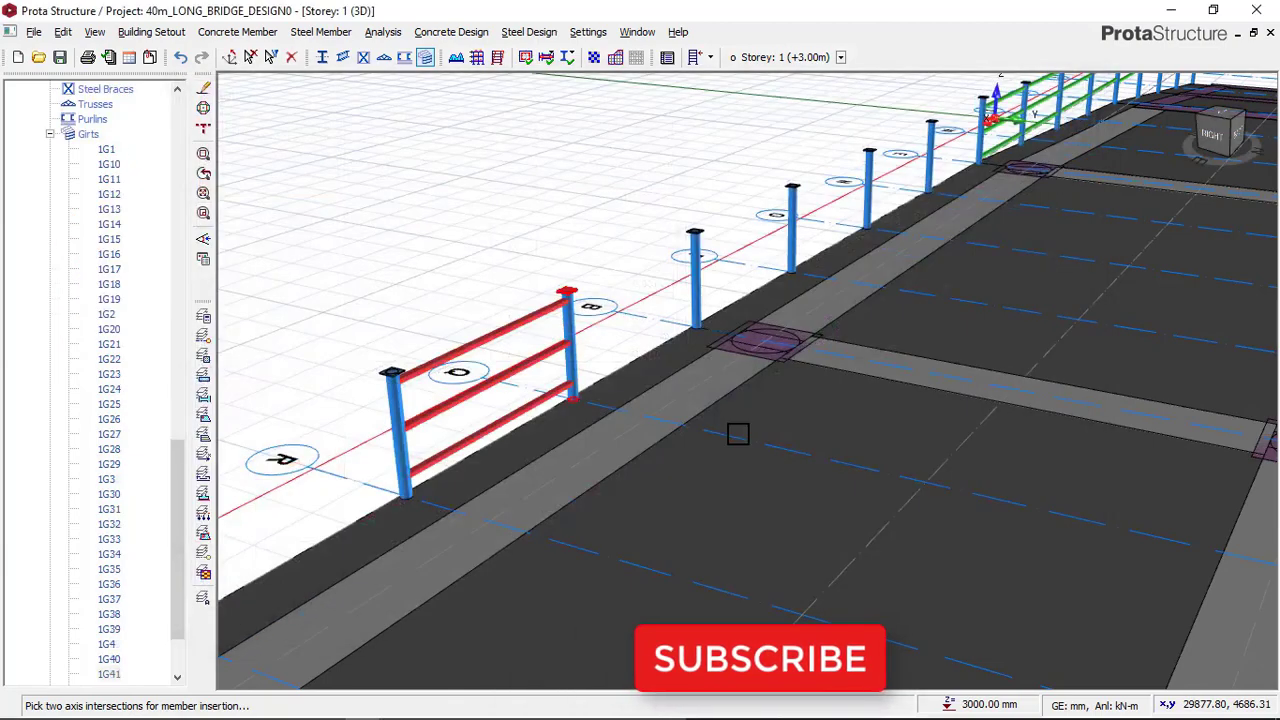
Step: Inspect the new rails between axes Q and R from the front side of the deck
scroll(523, 354, up, 3)
shift+middle_drag(505, 397, 659, 409)
middle_drag(809, 461, 742, 378)
scroll(750, 372, down, 2)
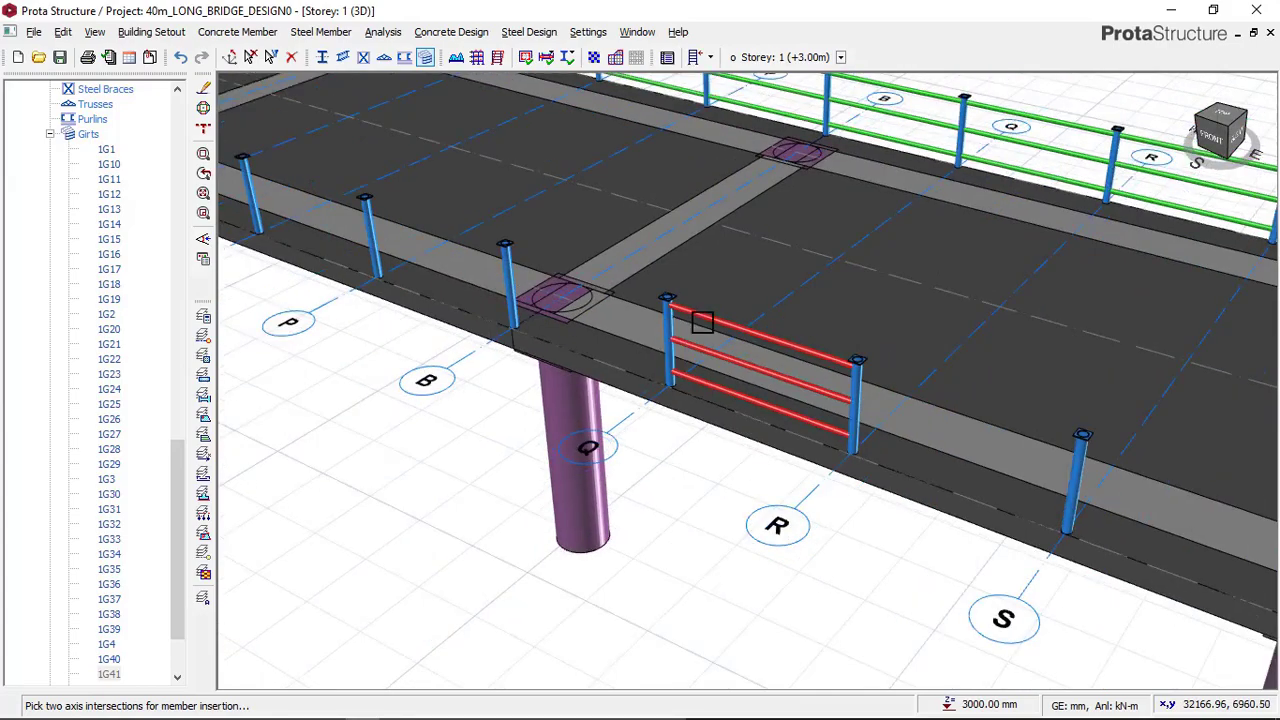
Step: Insert a TUBO-D76.1X4 girt with 450 mm spacing between the front deck-edge posts at axes Q and B
scroll(720, 343, up, 4)
scroll(815, 338, down, 3)
middle_drag(670, 287, 760, 334)
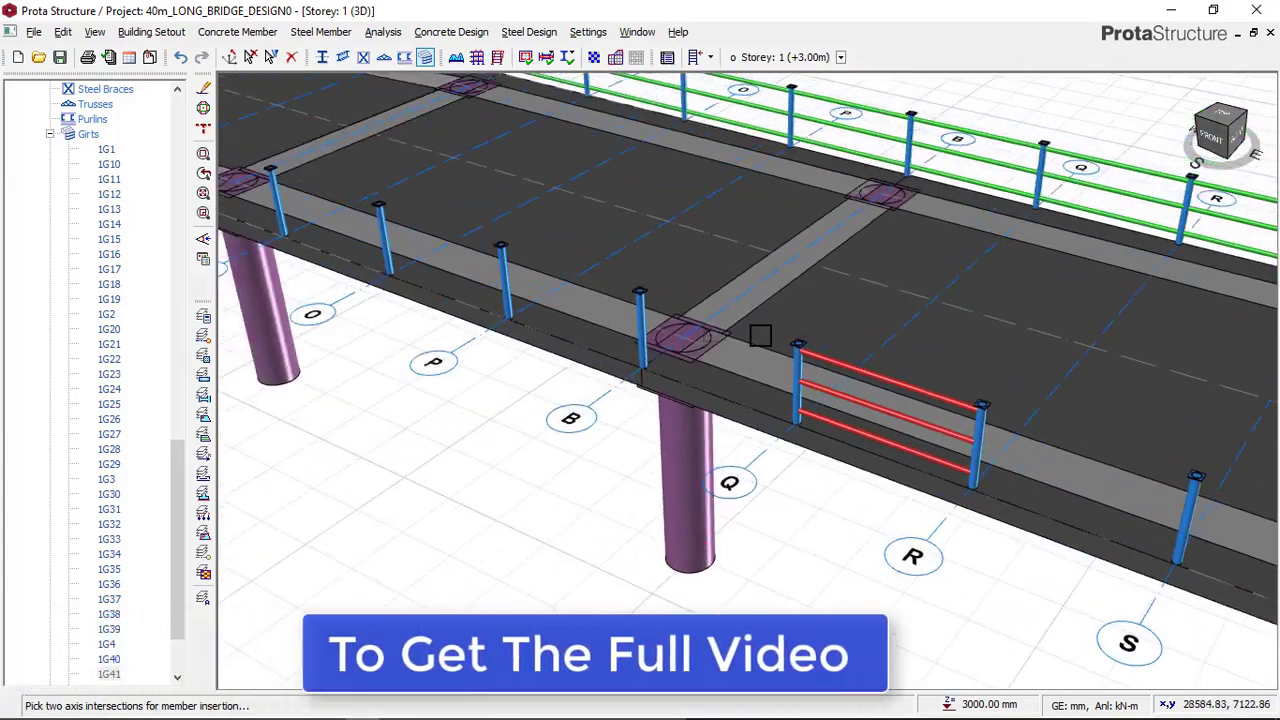
scroll(800, 372, up, 4)
scroll(788, 367, down, 2)
middle_drag(813, 372, 568, 368)
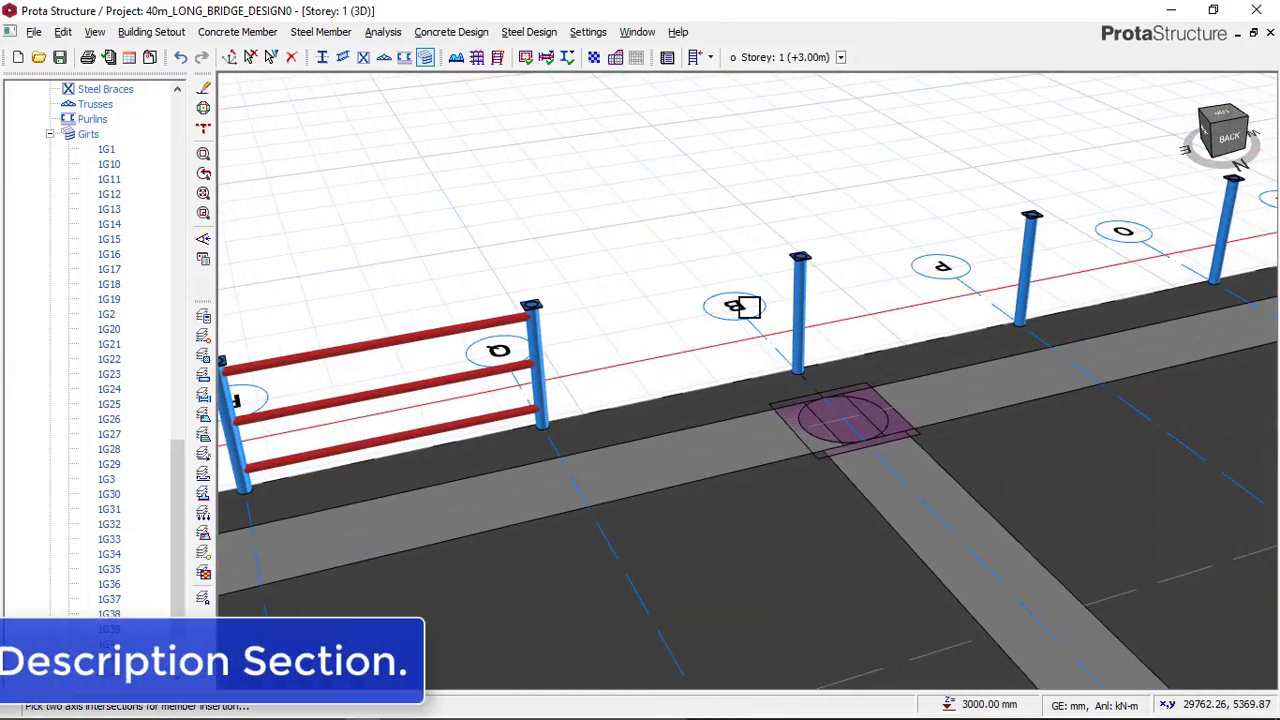
scroll(672, 323, up, 1)
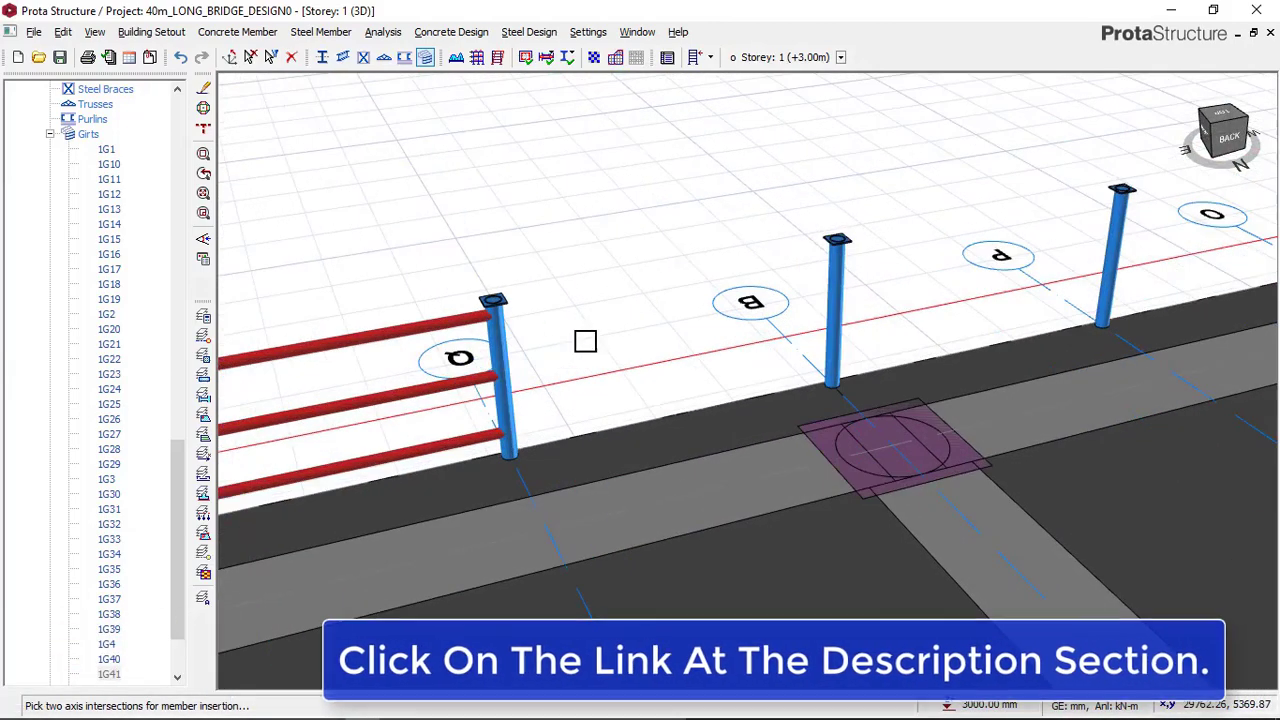
double_click(835, 295)
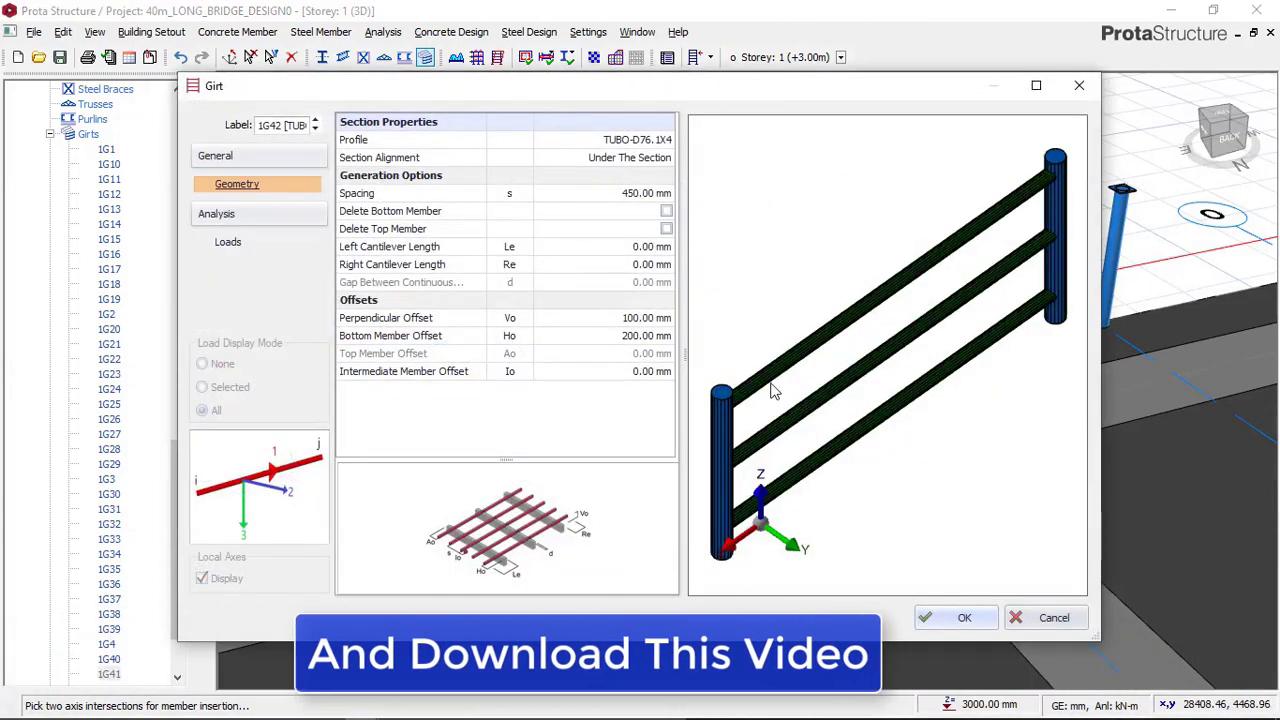
click(1054, 617)
Step: Continue the girt rails along the front deck edge from axis B to P and from P to O
middle_drag(936, 371, 597, 374)
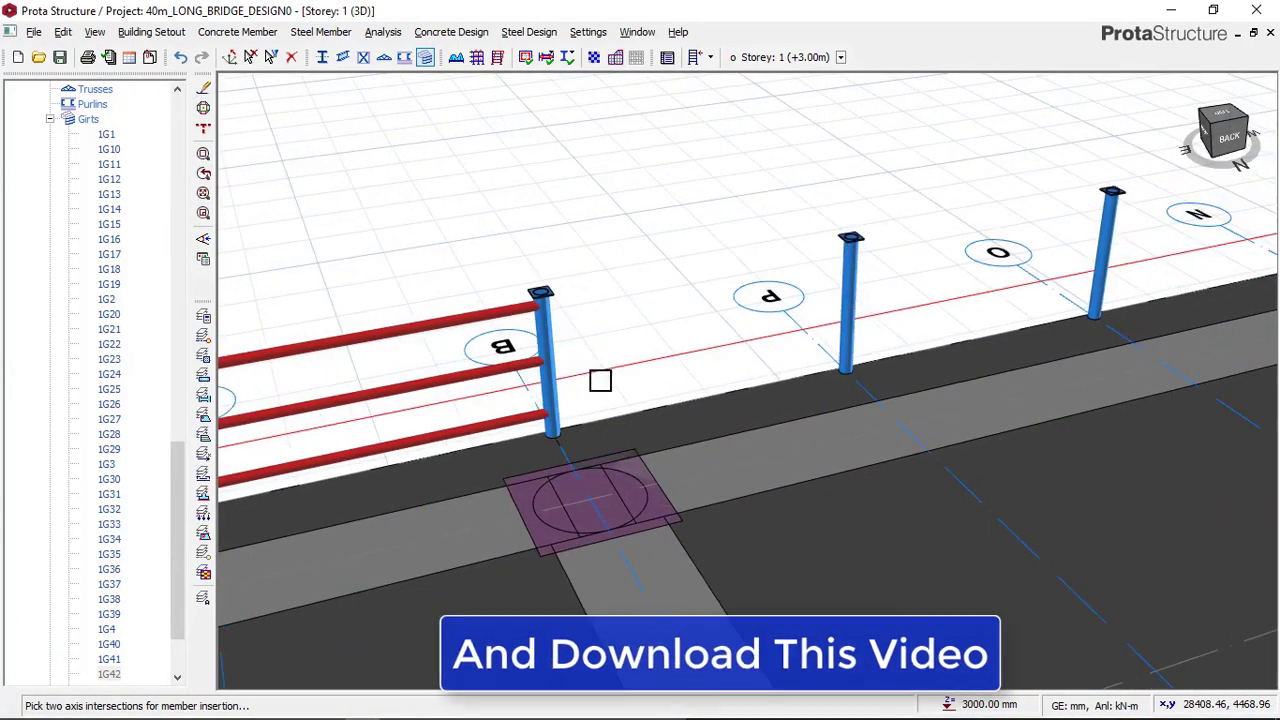
click(857, 289)
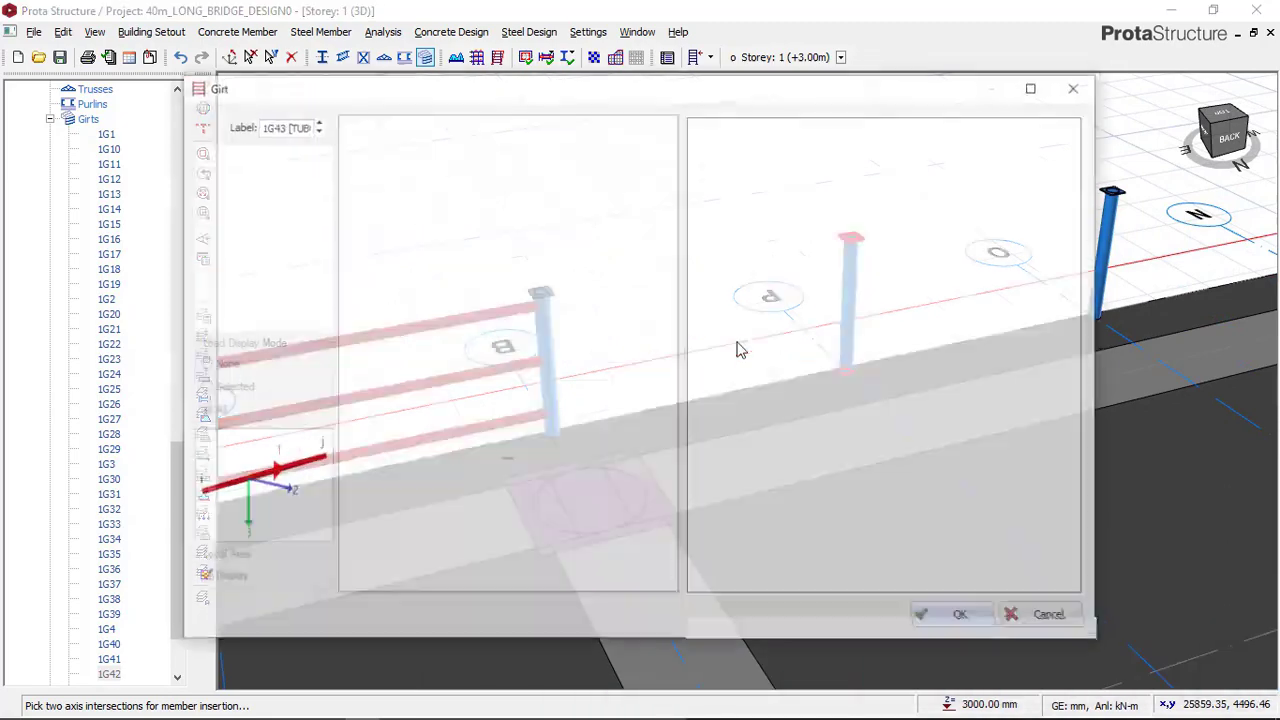
click(964, 614)
scroll(622, 325, down, 3)
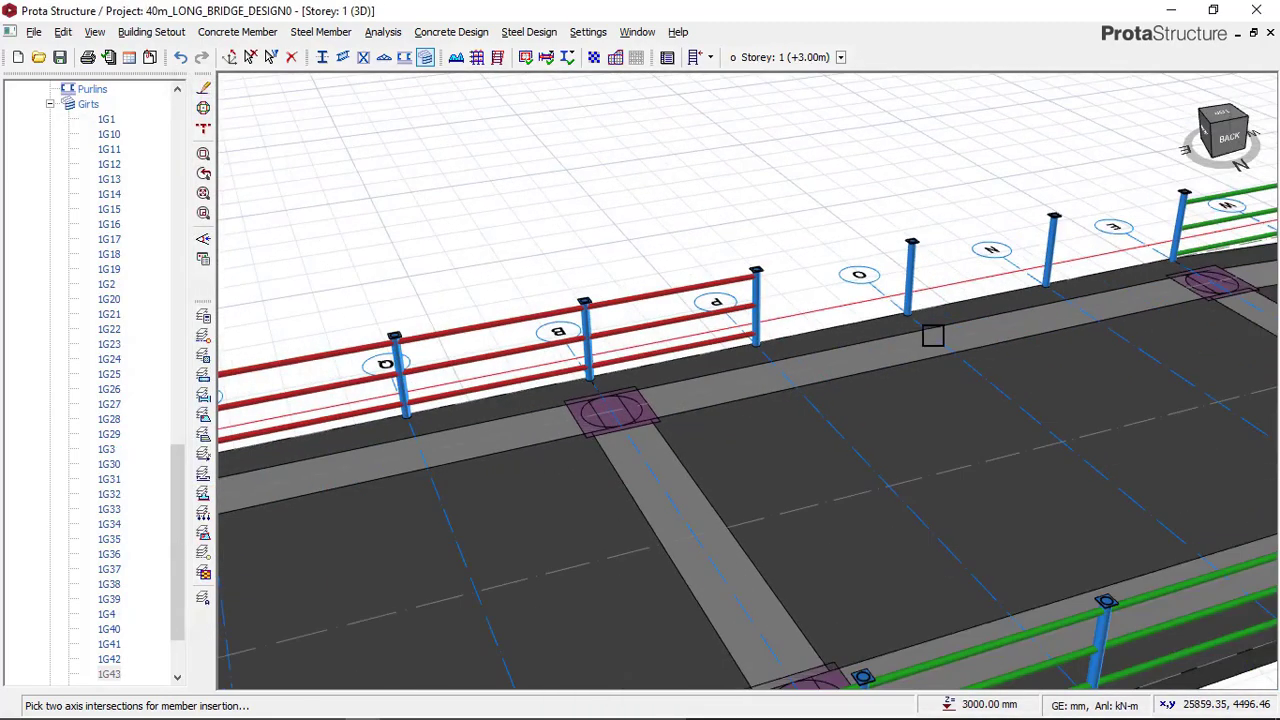
middle_drag(931, 335, 690, 325)
scroll(545, 297, up, 2)
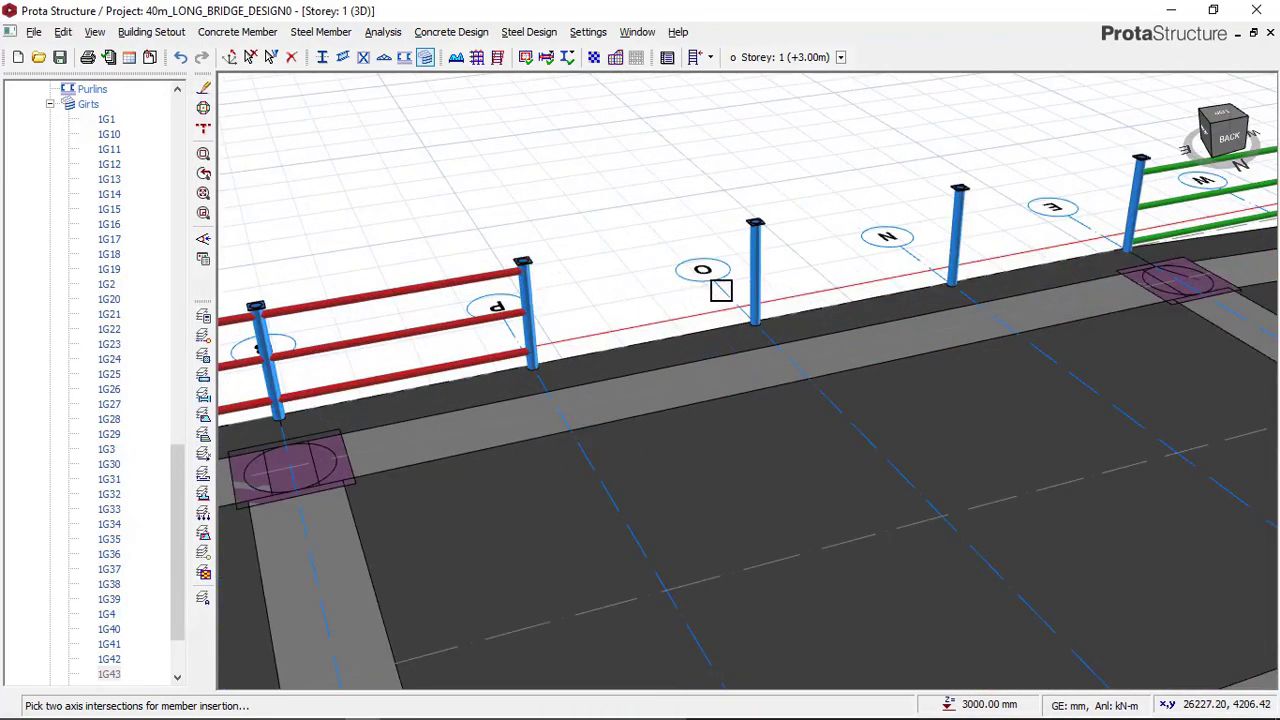
click(765, 274)
click(962, 615)
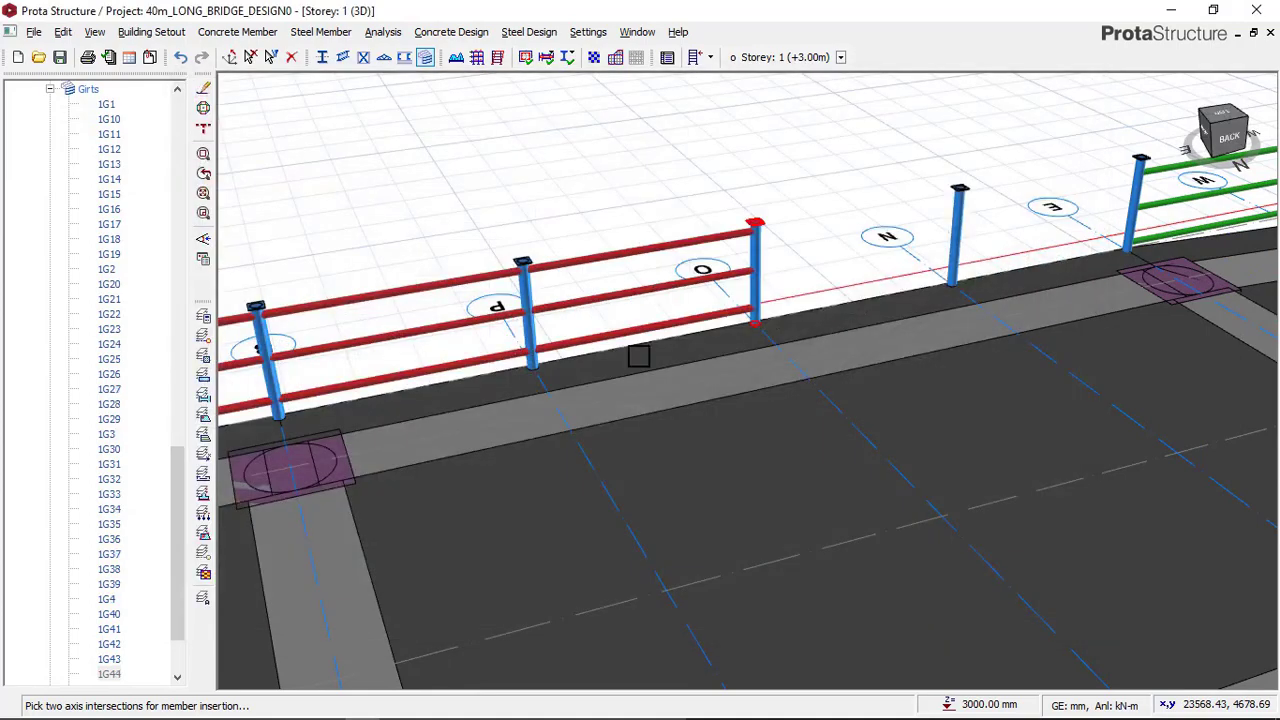
Step: Insert the O–N and N–E girts with 450 mm spacing, joining the existing rails at axis E
middle_drag(813, 260, 611, 294)
scroll(611, 294, up, 3)
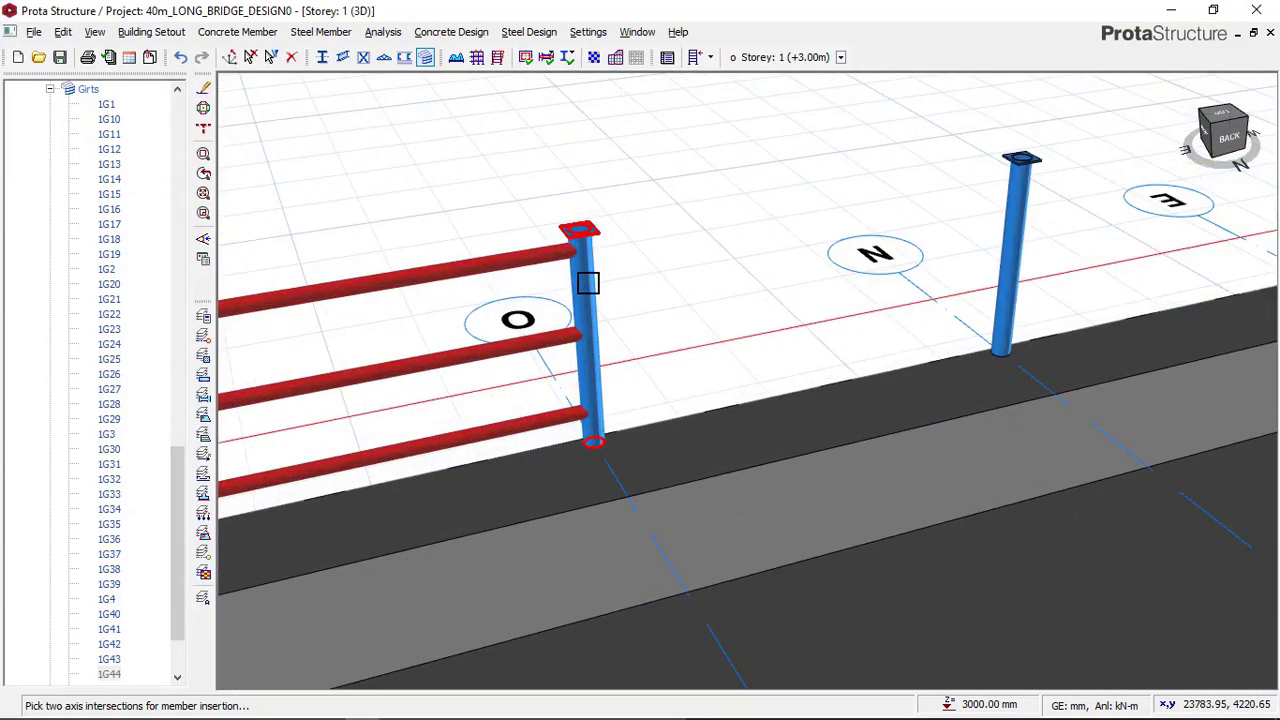
click(1023, 226)
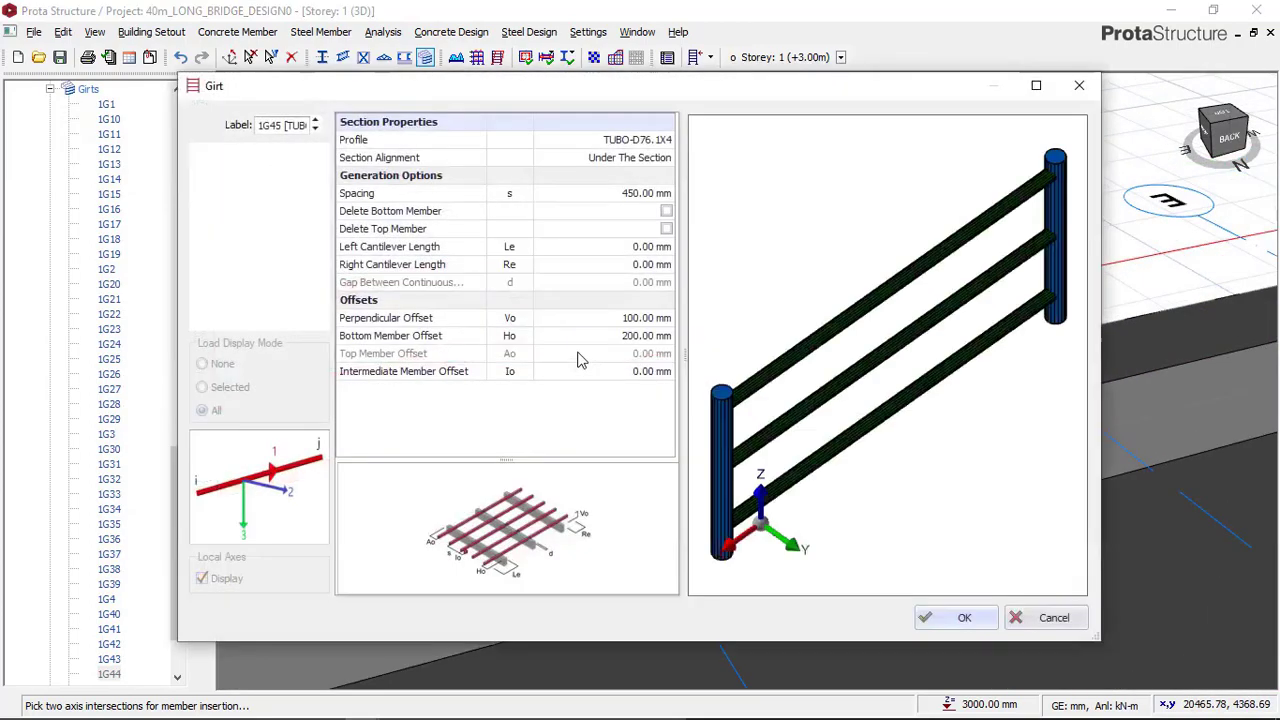
click(958, 618)
scroll(706, 323, down, 5)
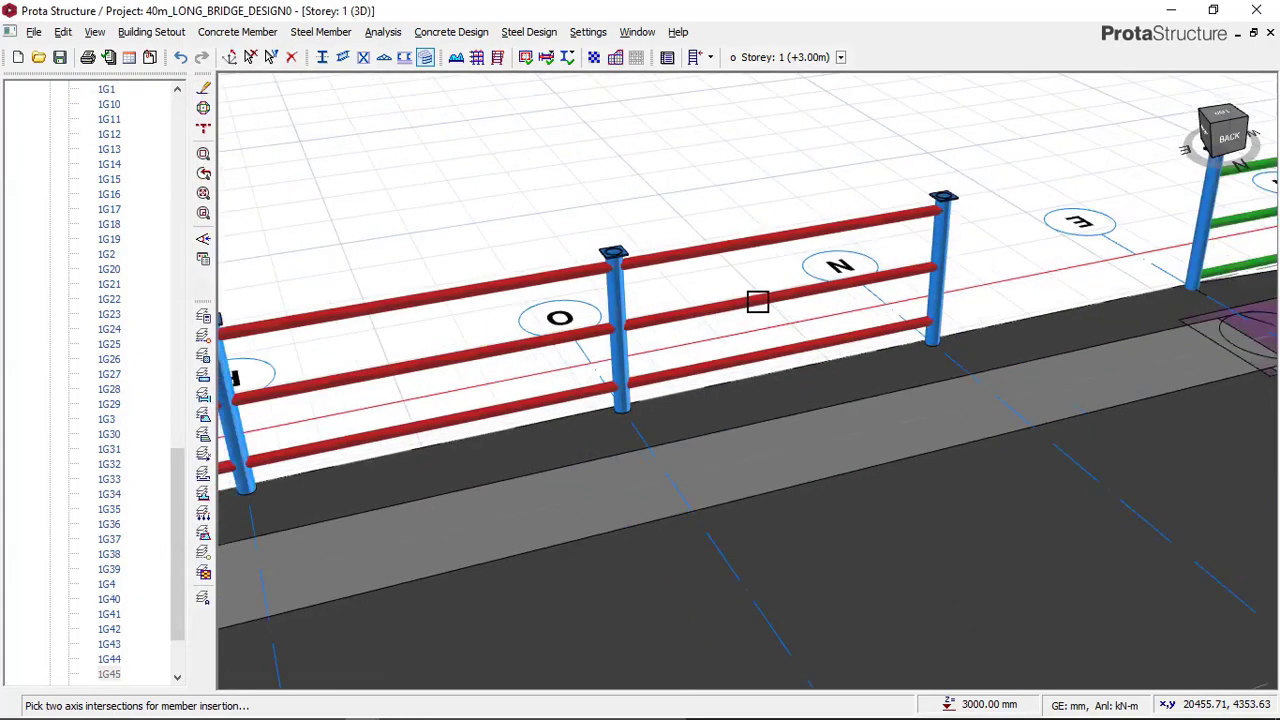
scroll(813, 279, up, 2)
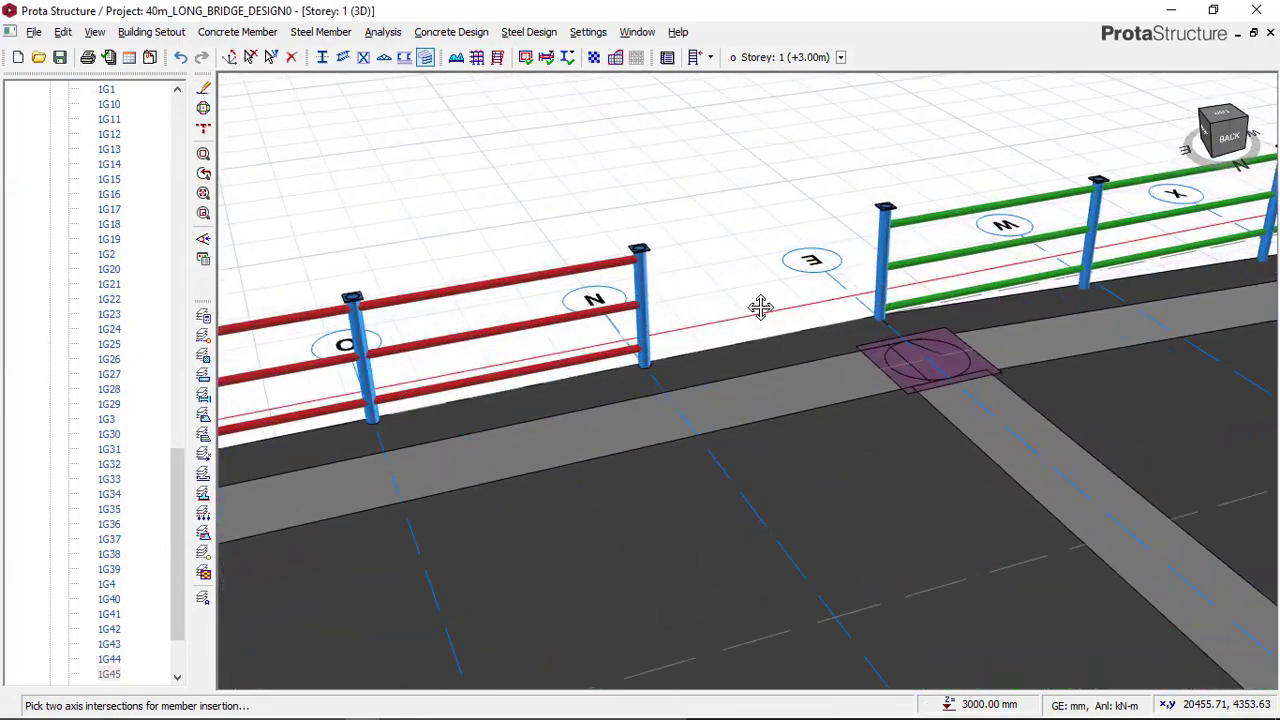
middle_drag(761, 307, 589, 324)
scroll(590, 286, up, 2)
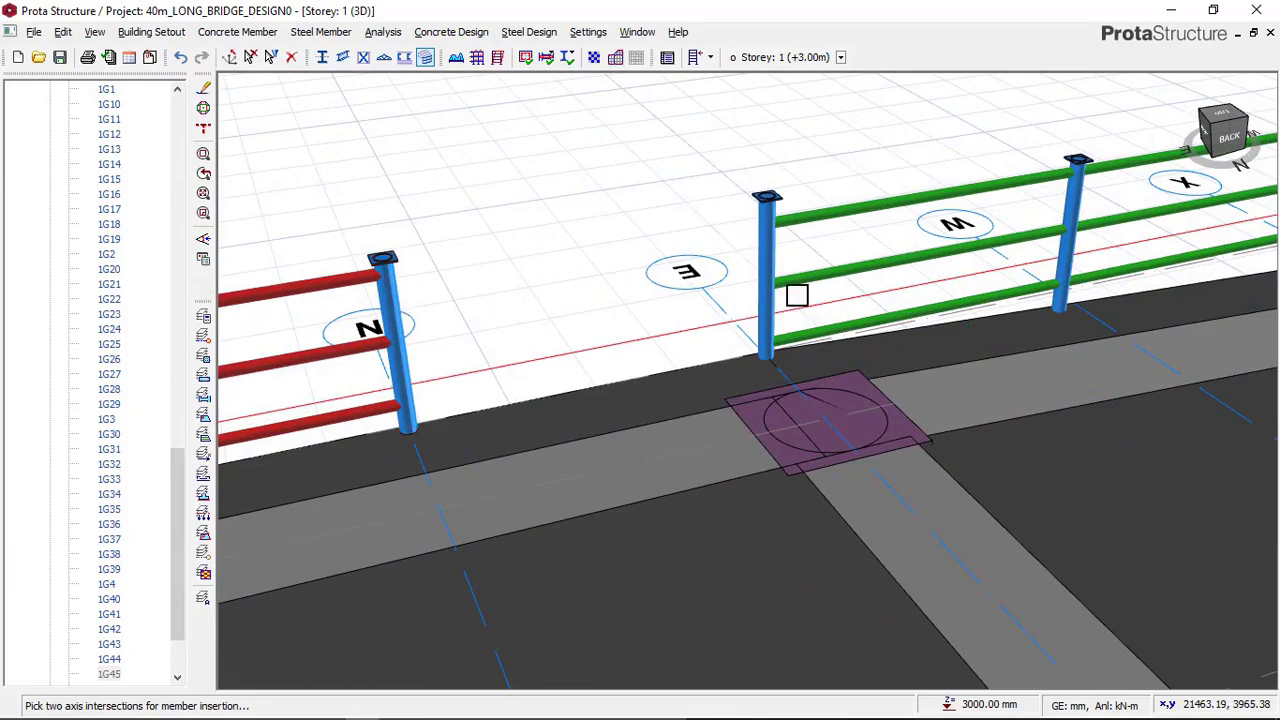
click(773, 258)
click(962, 616)
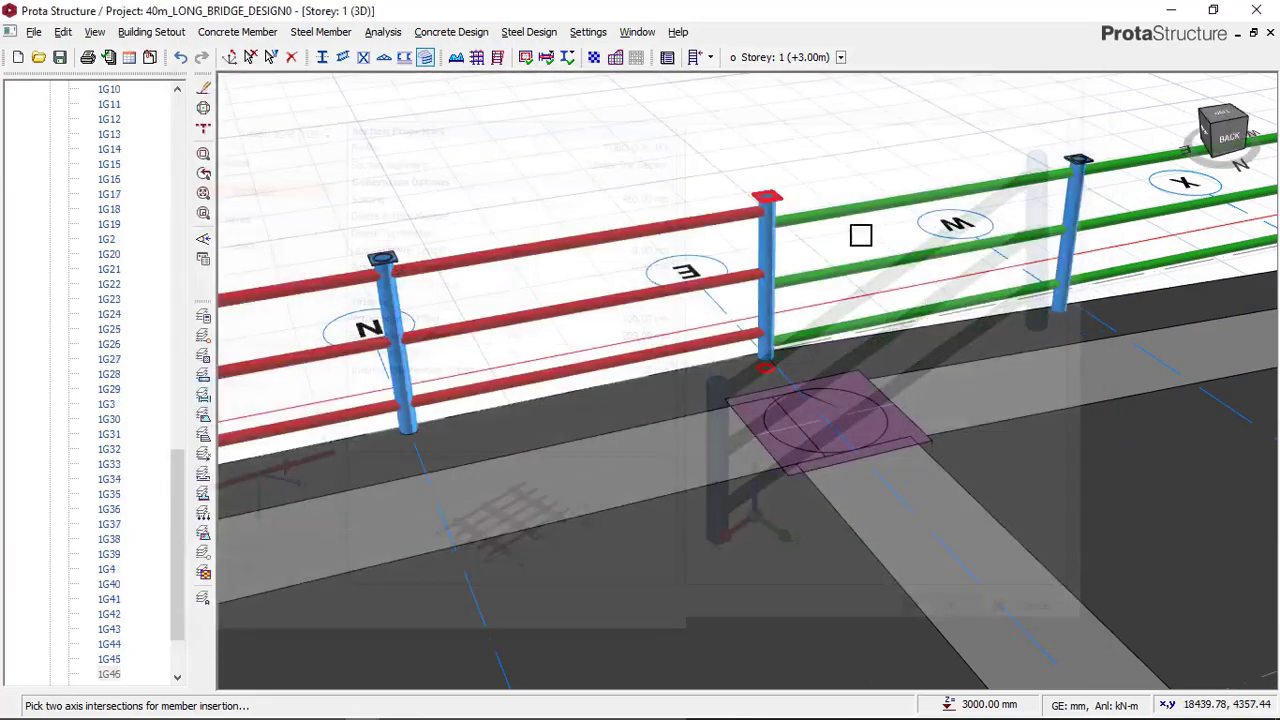
Step: Insert the R–S and S–G girts between the front deck-edge posts, joining the existing rails at axis G
scroll(943, 207, down, 2)
scroll(943, 207, down, 5)
mouse_move(590, 280)
shift+middle_down()
mouse_move(689, 278)
mouse_move(783, 327)
mouse_move(691, 269)
shift+middle_up()
scroll(691, 269, up, 3)
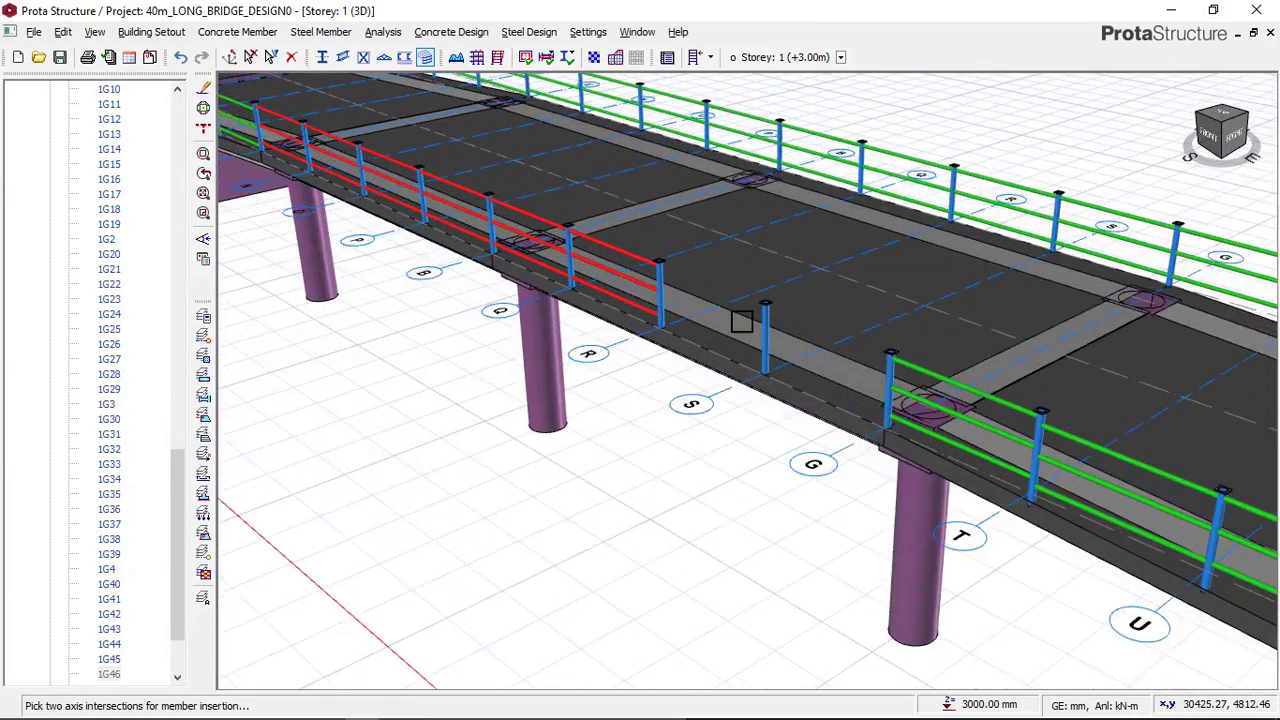
middle_drag(743, 320, 475, 330)
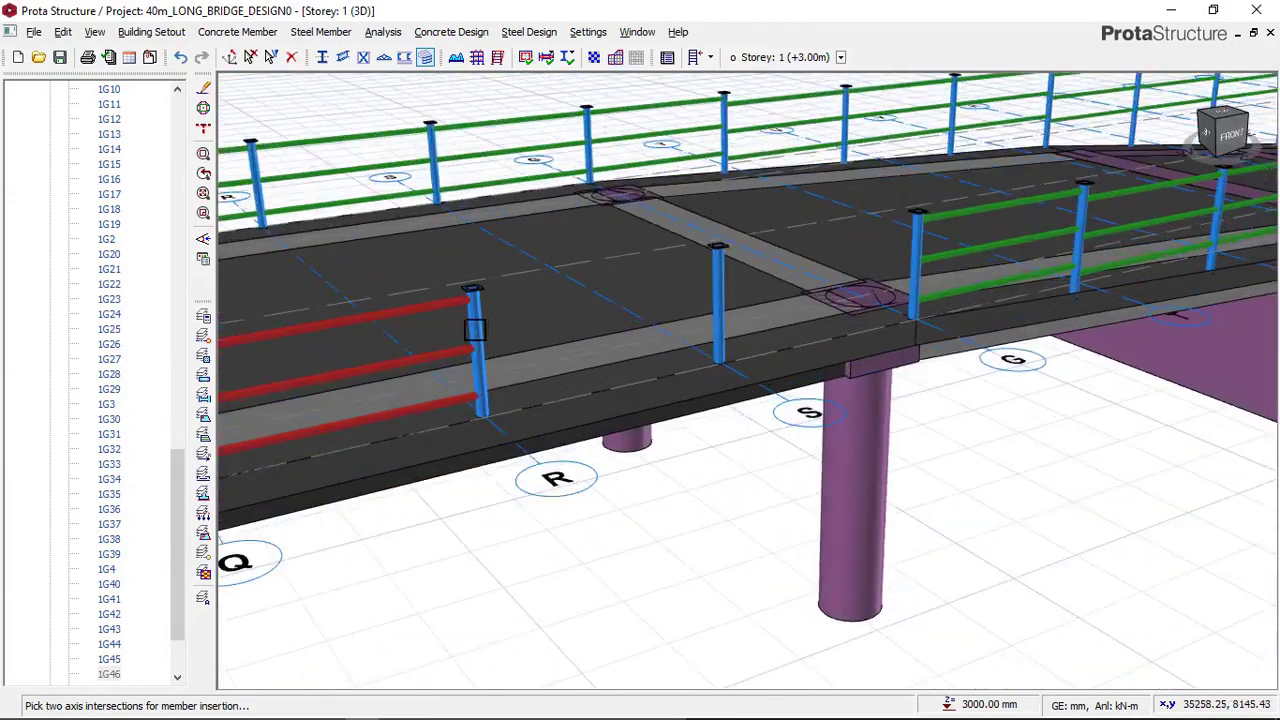
click(726, 292)
click(960, 617)
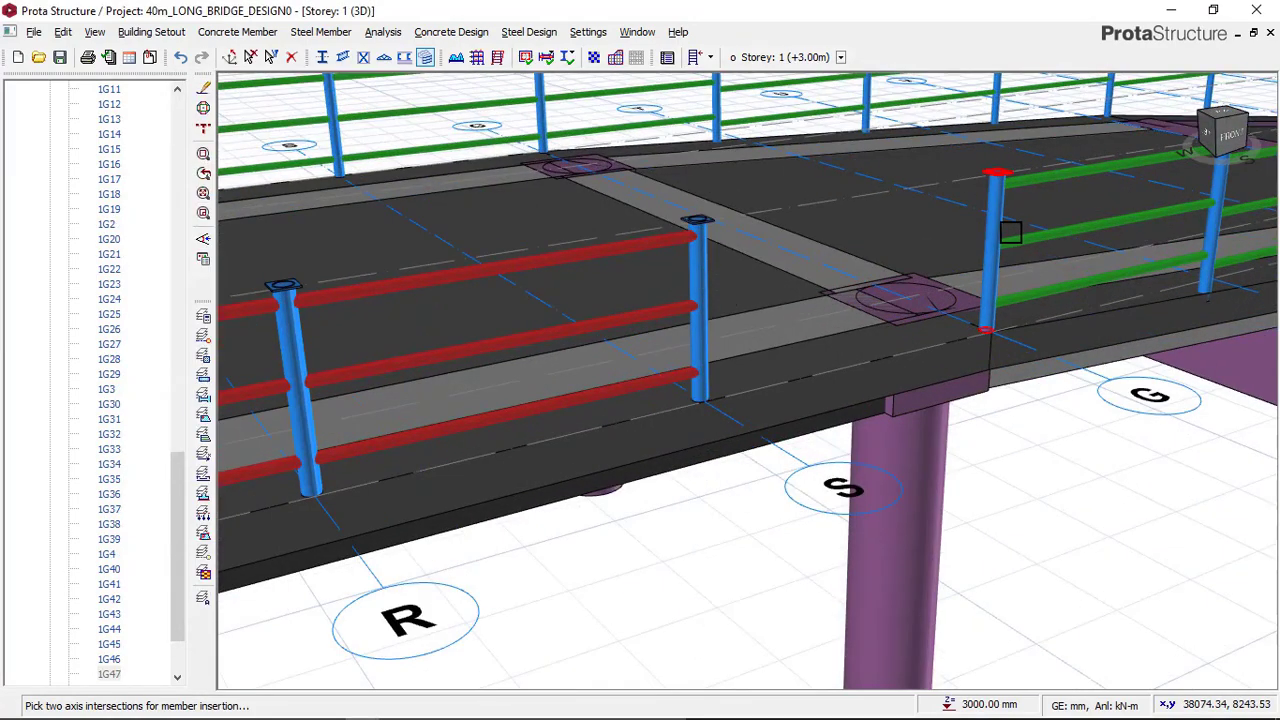
click(995, 327)
click(946, 612)
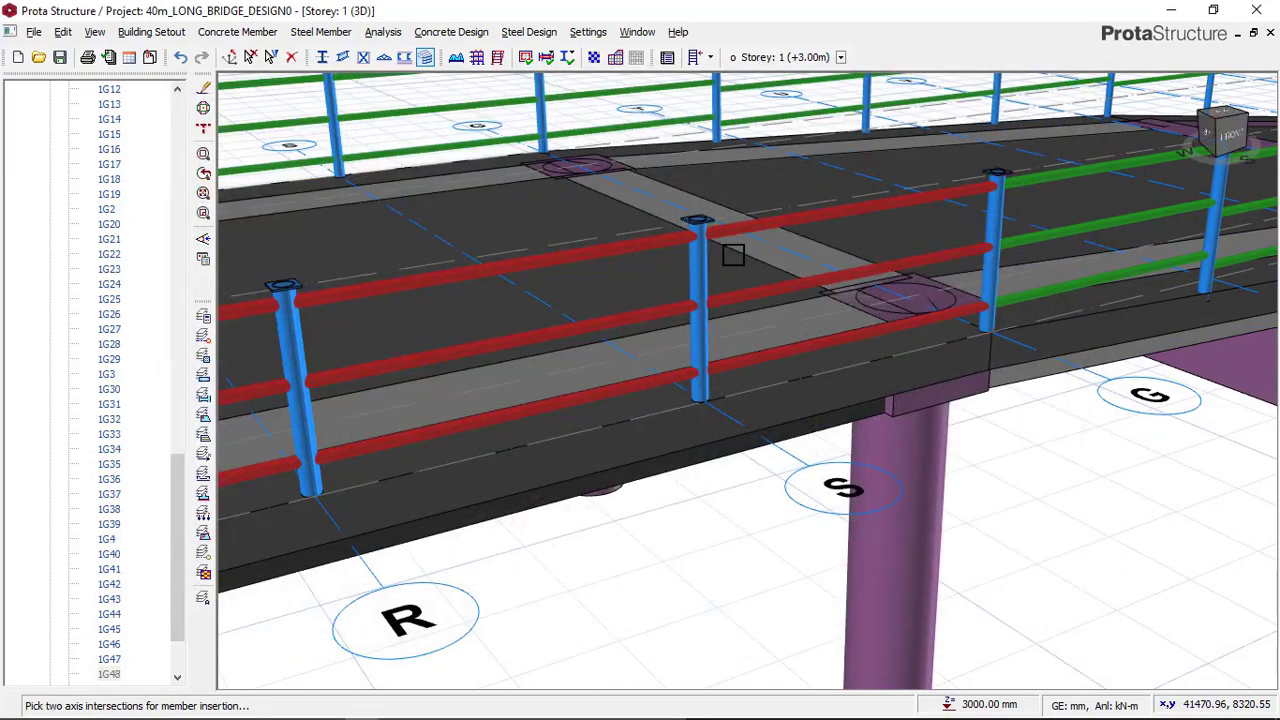
Step: Inspect the front railing for continuity and compare both deck sides from above and from the end of the bridge
scroll(763, 243, down, 6)
mouse_move(837, 329)
middle_down()
mouse_move(725, 348)
mouse_move(618, 330)
middle_up()
scroll(637, 137, up, 4)
middle_drag(637, 137, 502, 179)
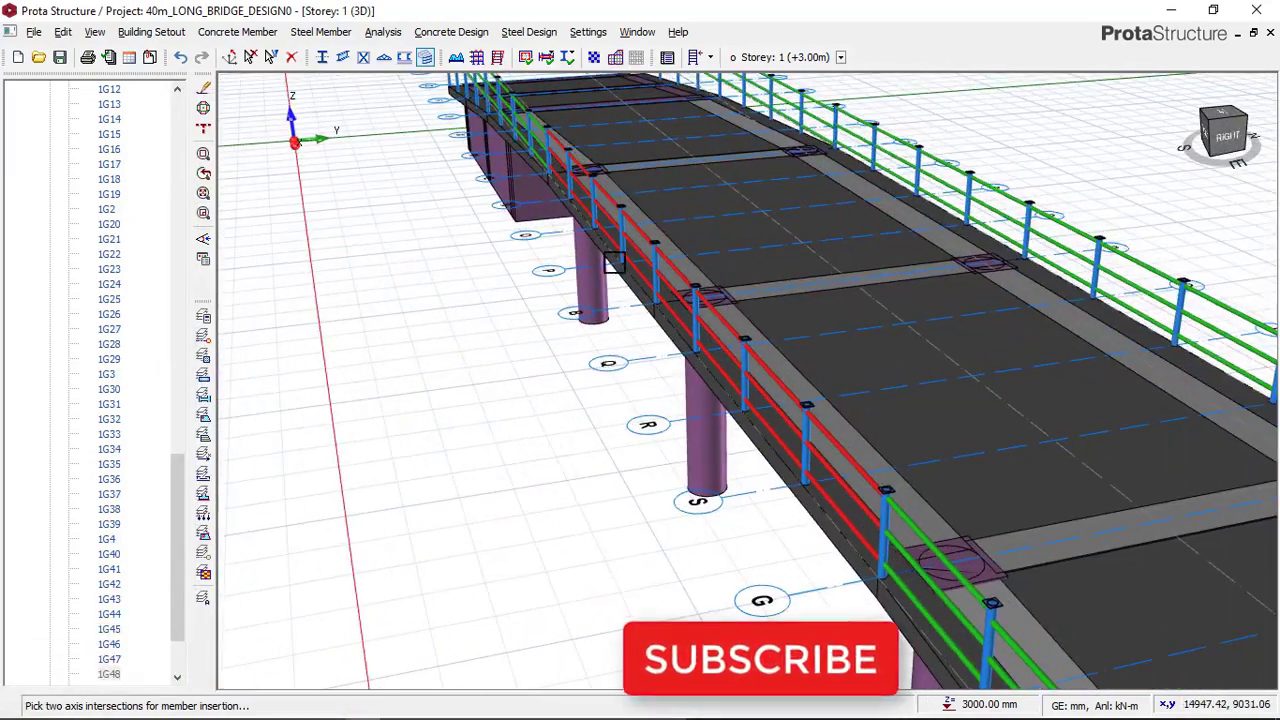
scroll(823, 274, down, 3)
mouse_move(823, 337)
shift+middle_down()
mouse_move(769, 327)
mouse_move(882, 315)
shift+middle_up()
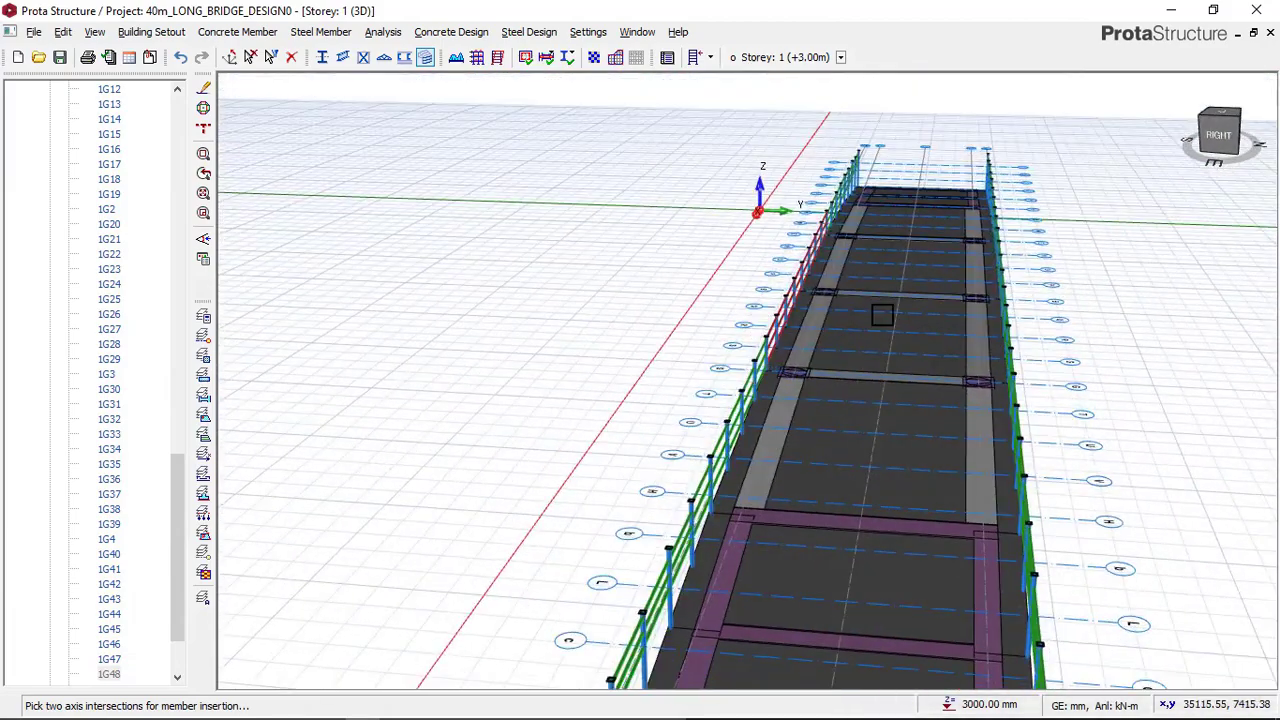
middle_drag(777, 333, 826, 335)
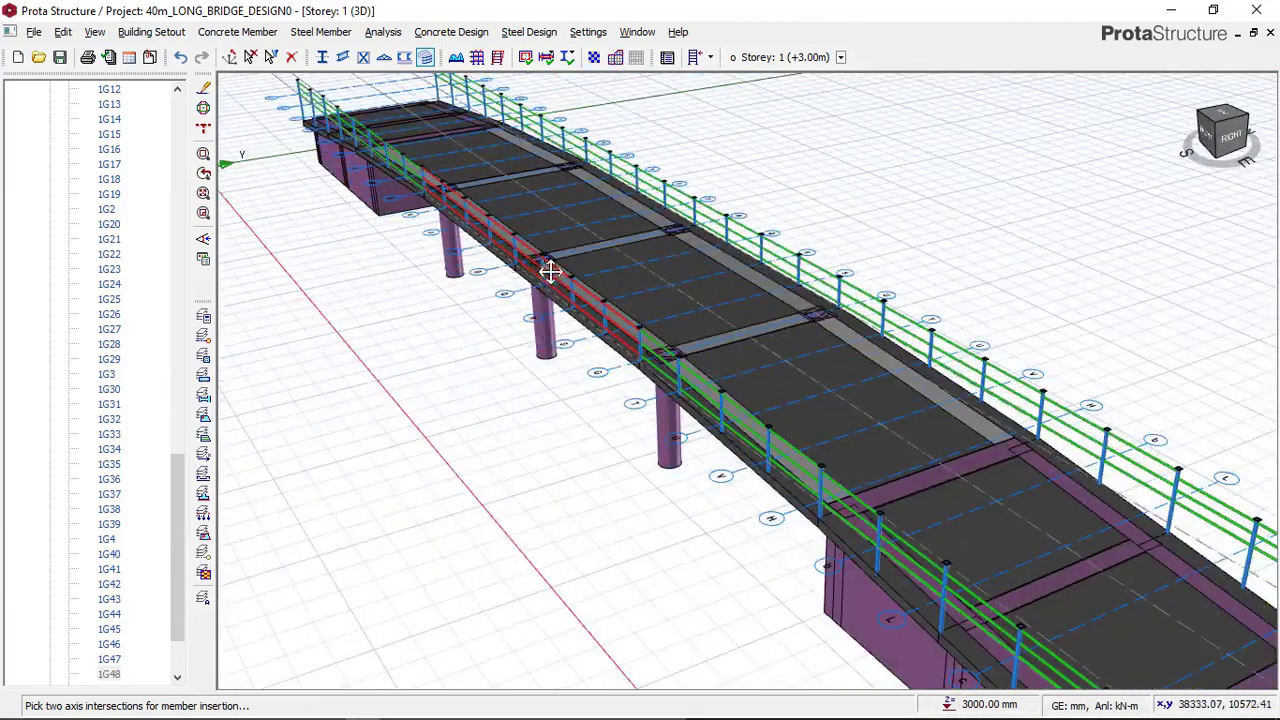
middle_drag(550, 271, 590, 259)
scroll(554, 209, up, 4)
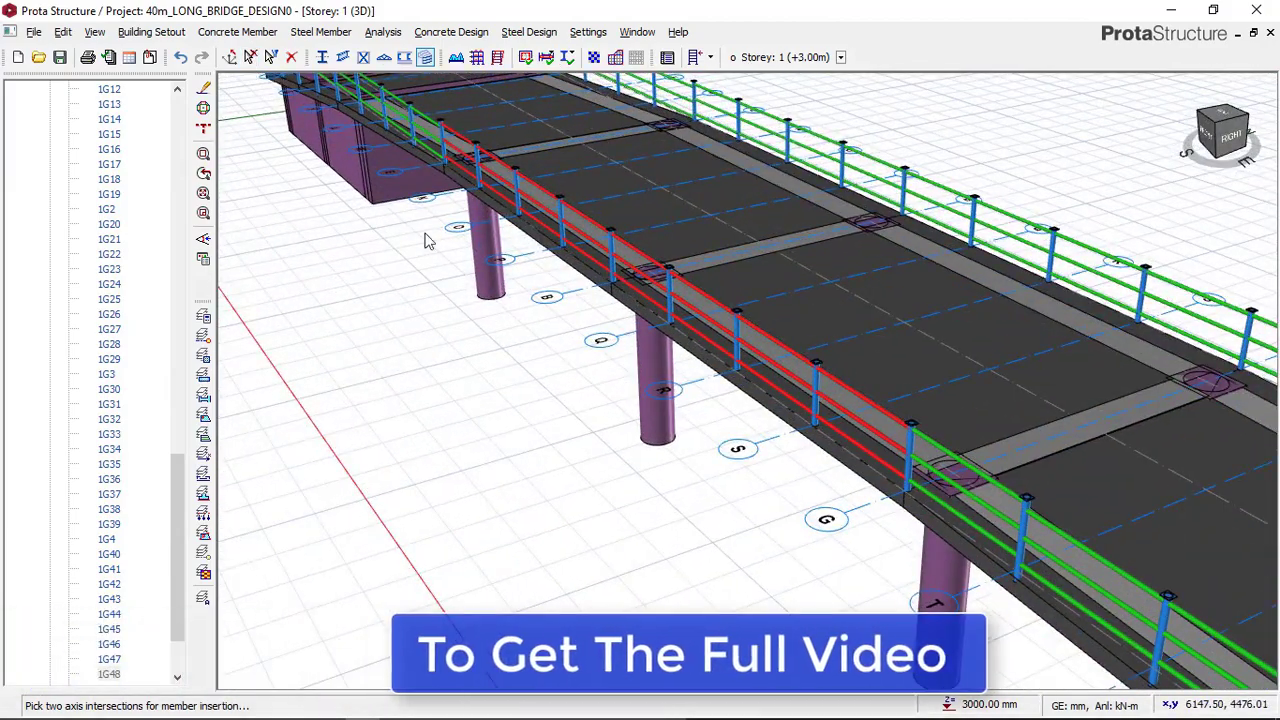
scroll(602, 222, down, 4)
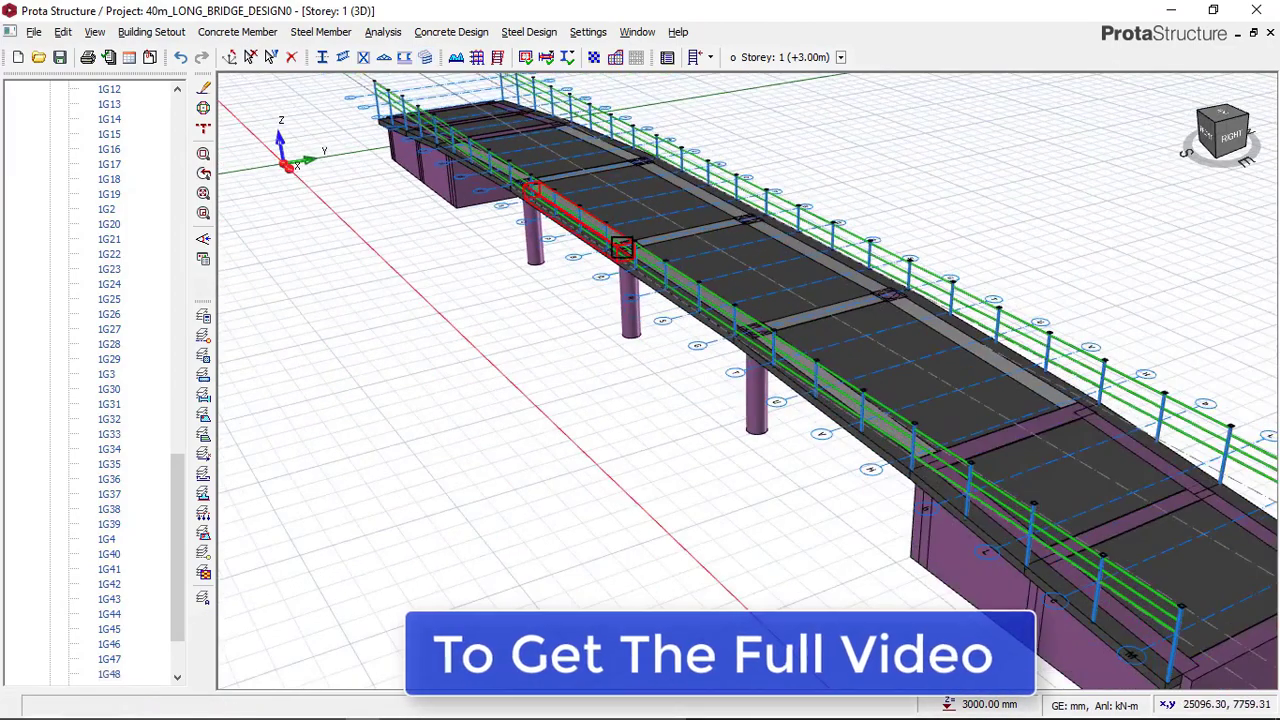
mouse_move(604, 224)
middle_down()
mouse_move(560, 246)
mouse_move(455, 200)
middle_up()
scroll(940, 347, up, 4)
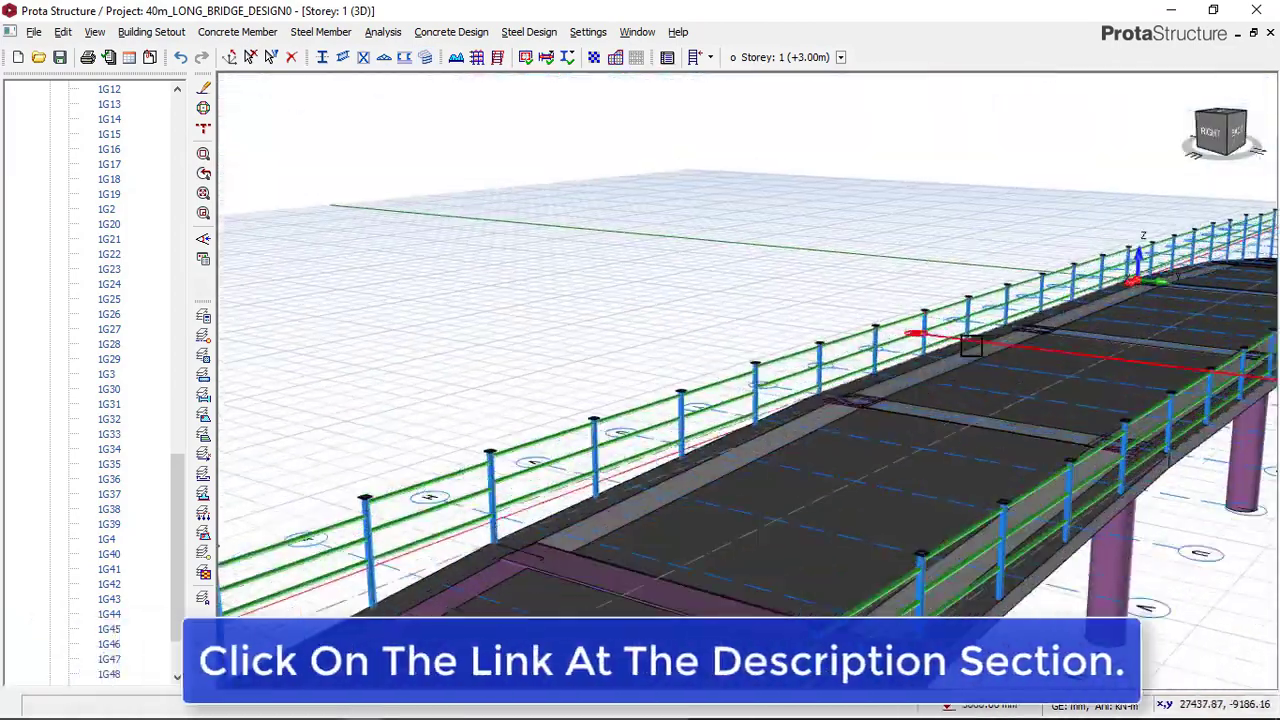
middle_drag(851, 354, 684, 381)
scroll(790, 346, up, 2)
scroll(671, 440, down, 3)
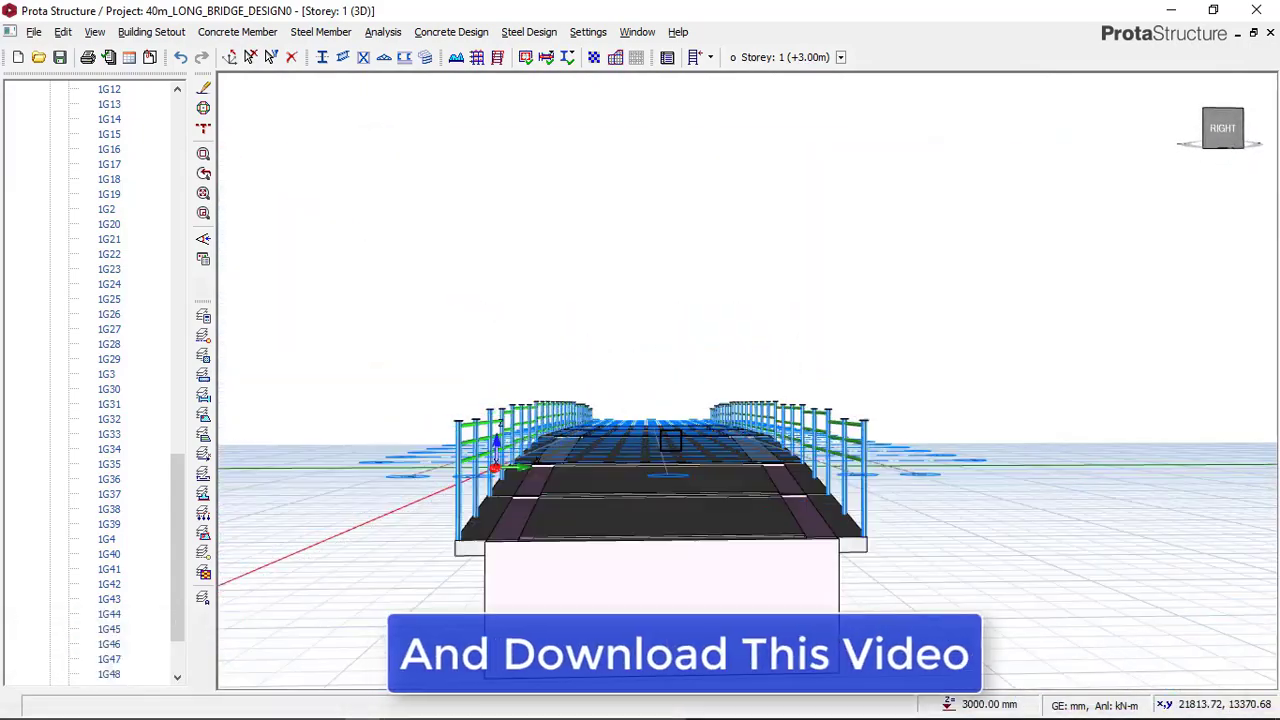
Step: Hide the axis lines and labels, and examine the railings at deck level along the bridge
scroll(669, 440, up, 5)
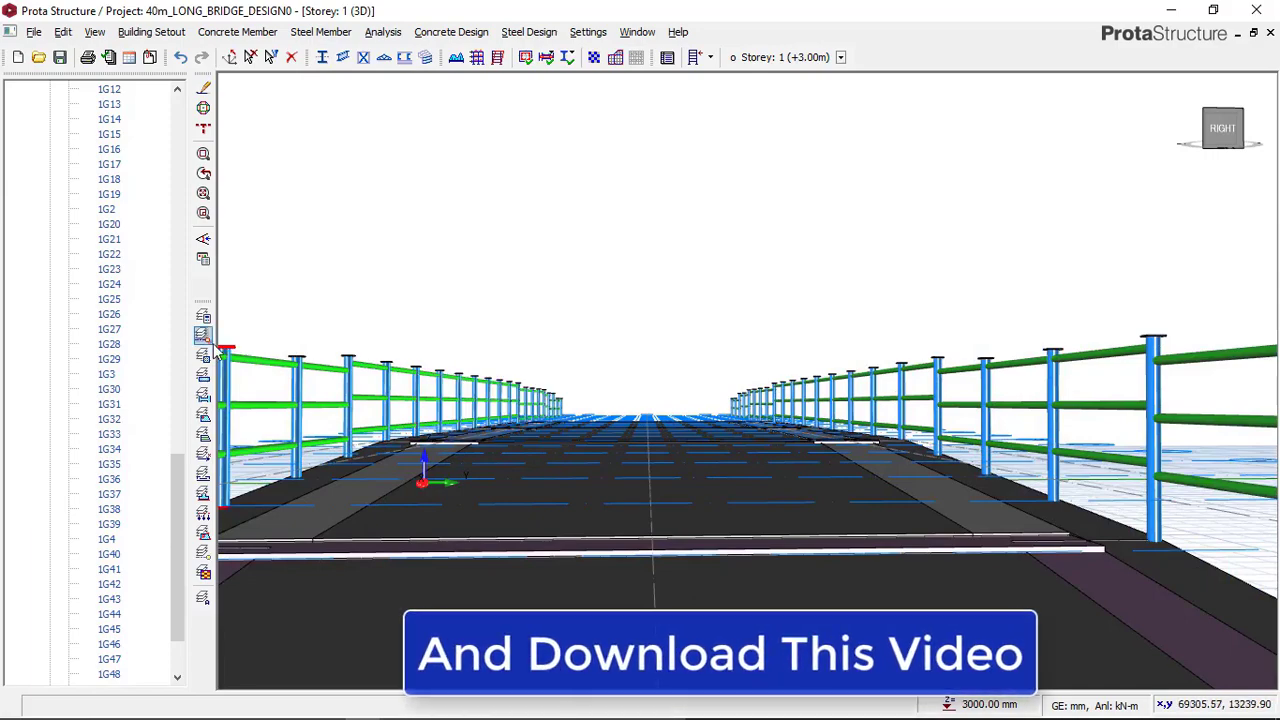
scroll(680, 414, down, 5)
scroll(691, 403, up, 5)
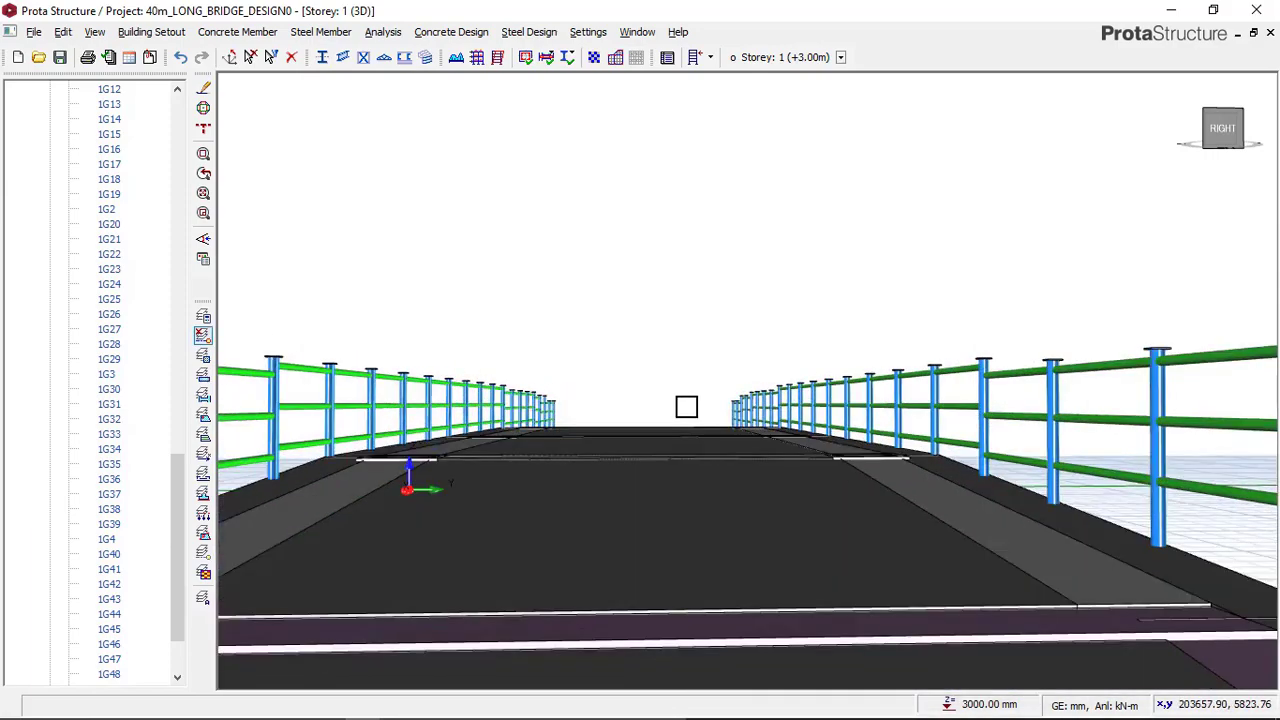
scroll(686, 407, up, 5)
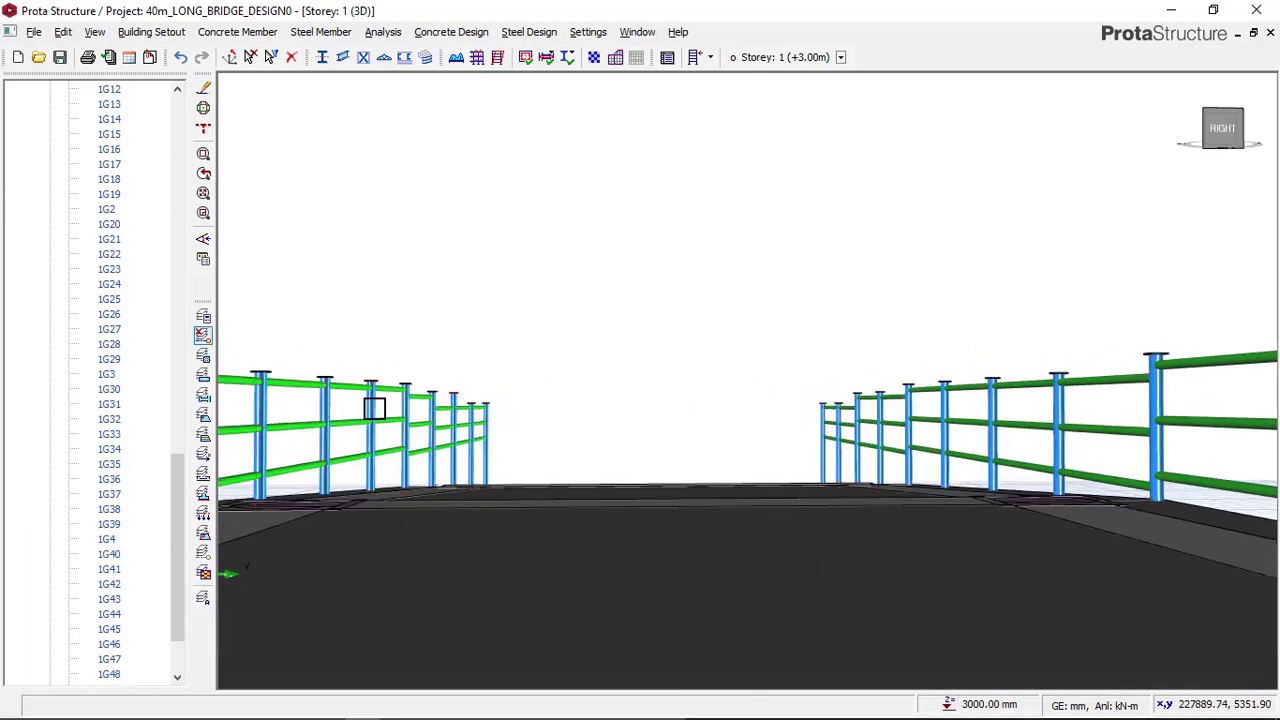
scroll(811, 369, down, 5)
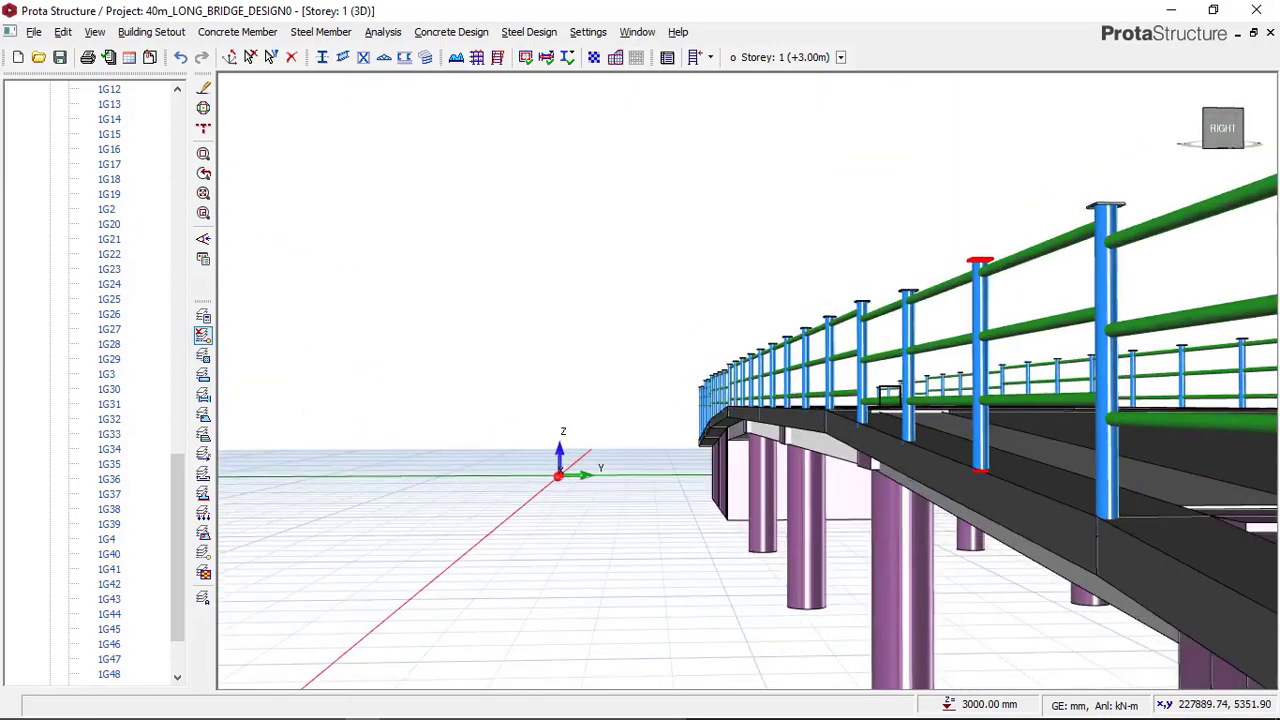
scroll(912, 388, up, 3)
scroll(823, 394, down, 2)
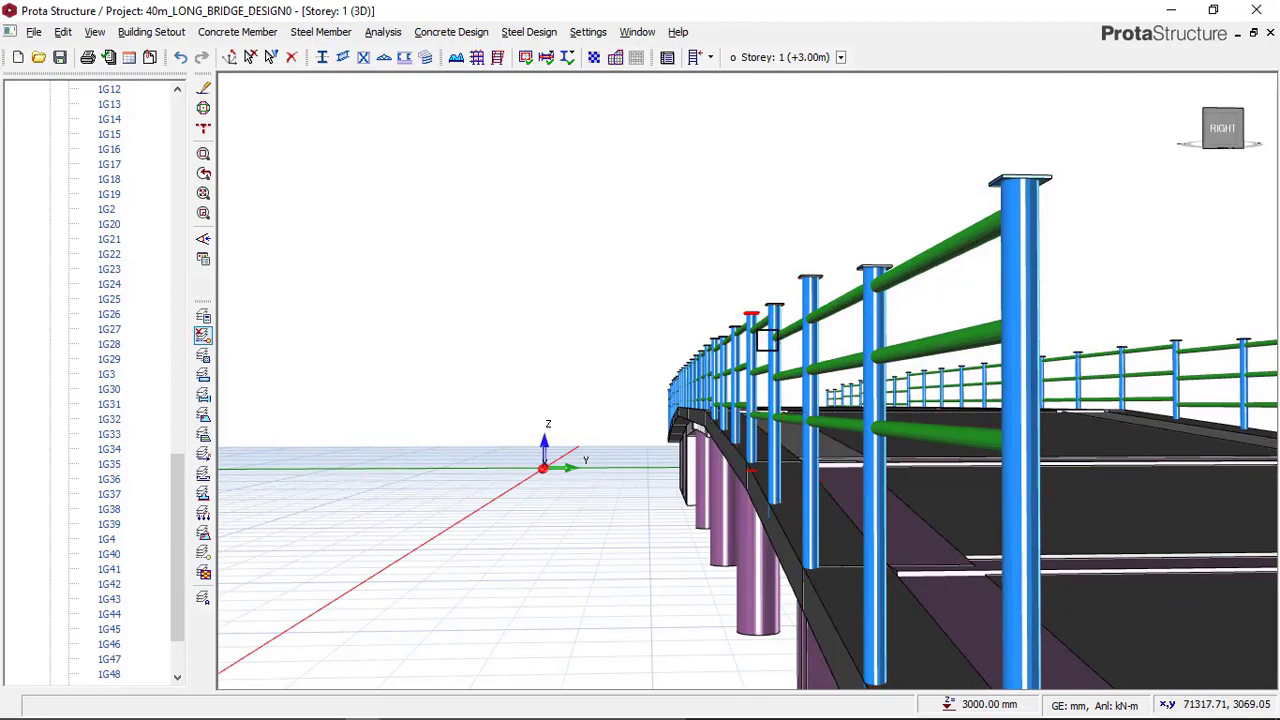
Step: Review the whole bridge from its end, front side and above, checking the railings, deck and columns
scroll(890, 439, down, 2)
middle_drag(786, 446, 828, 407)
scroll(700, 363, down, 2)
scroll(695, 312, down, 2)
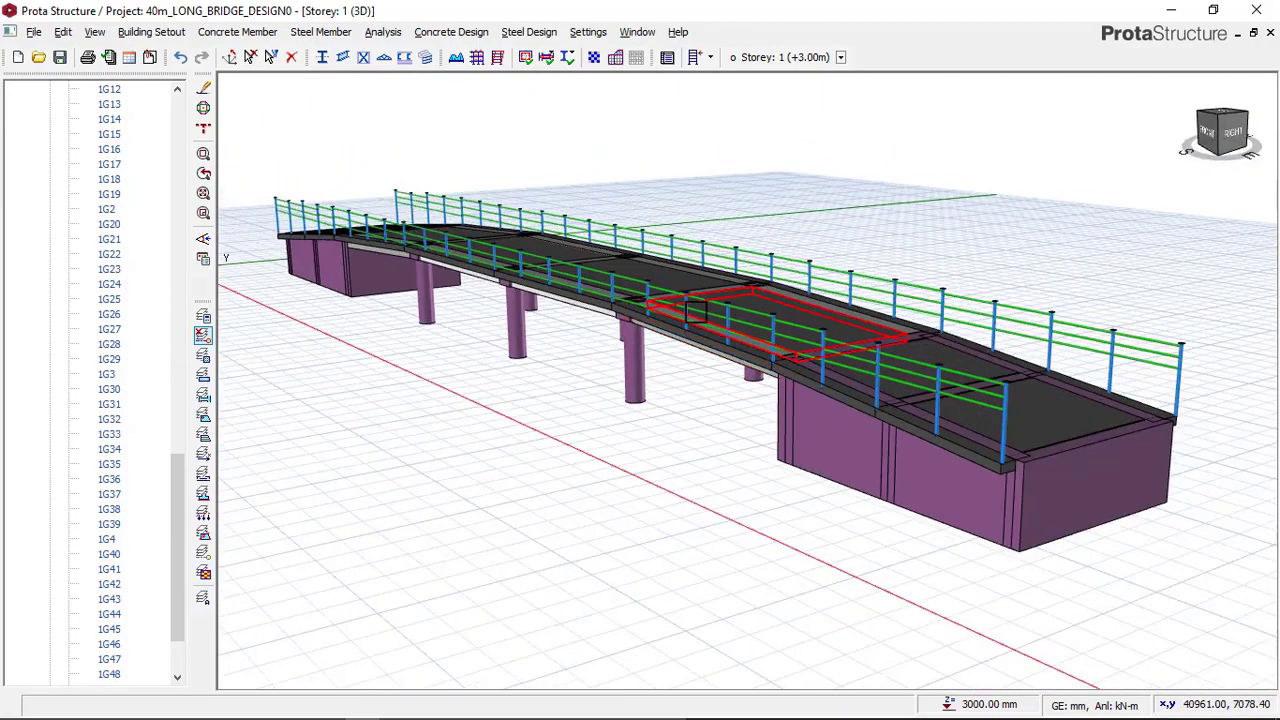
middle_drag(570, 306, 510, 327)
middle_drag(591, 329, 677, 320)
middle_drag(748, 368, 540, 330)
scroll(486, 251, down, 2)
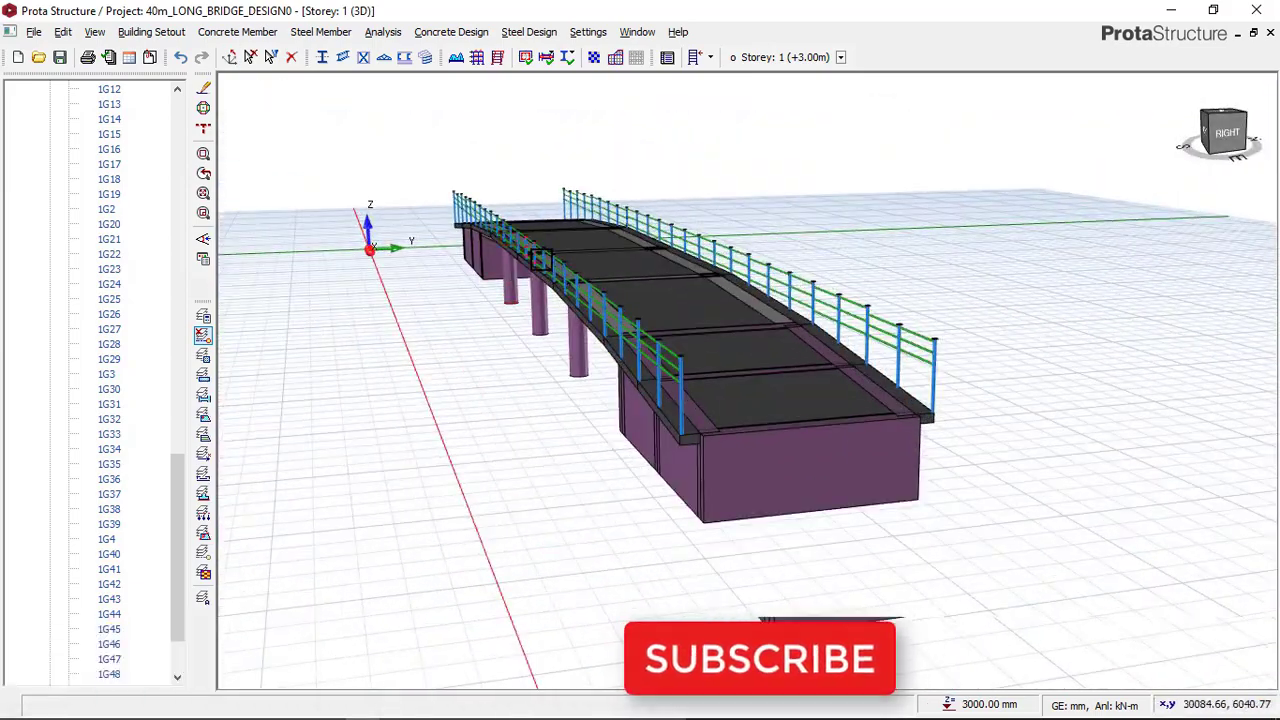
scroll(541, 259, up, 3)
scroll(560, 270, down, 5)
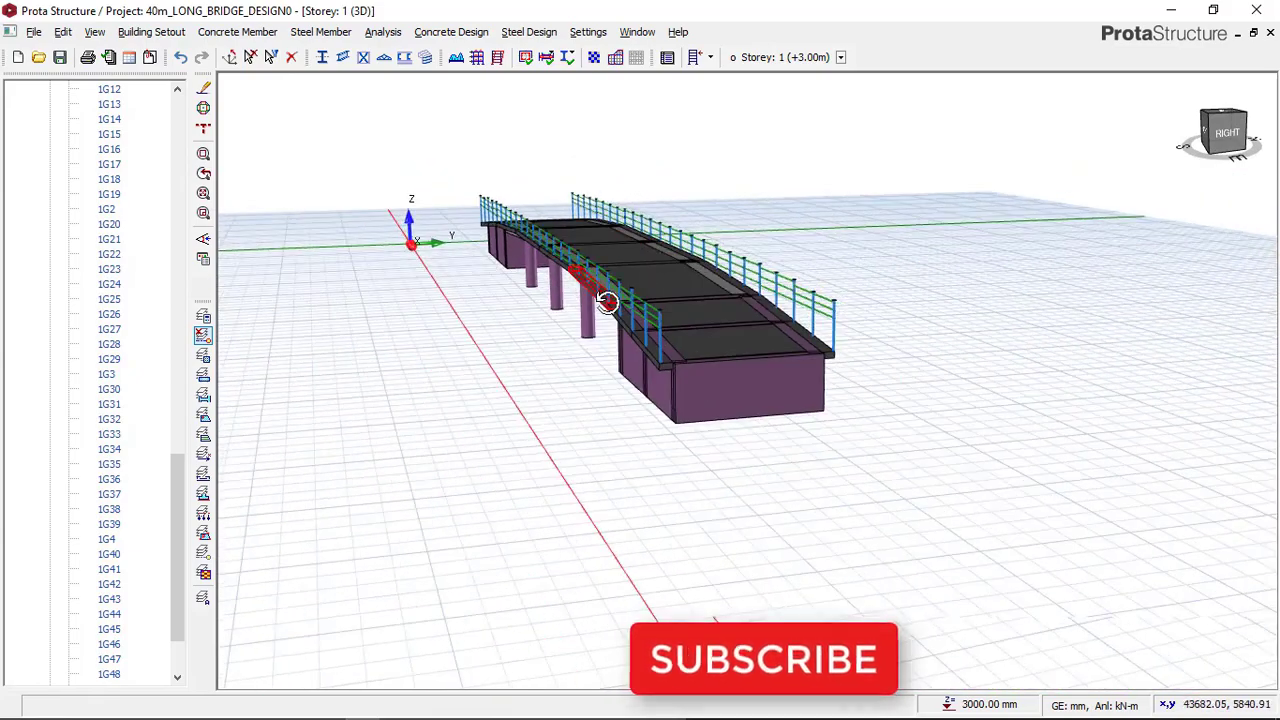
middle_drag(607, 301, 680, 343)
scroll(553, 253, up, 5)
scroll(590, 242, down, 2)
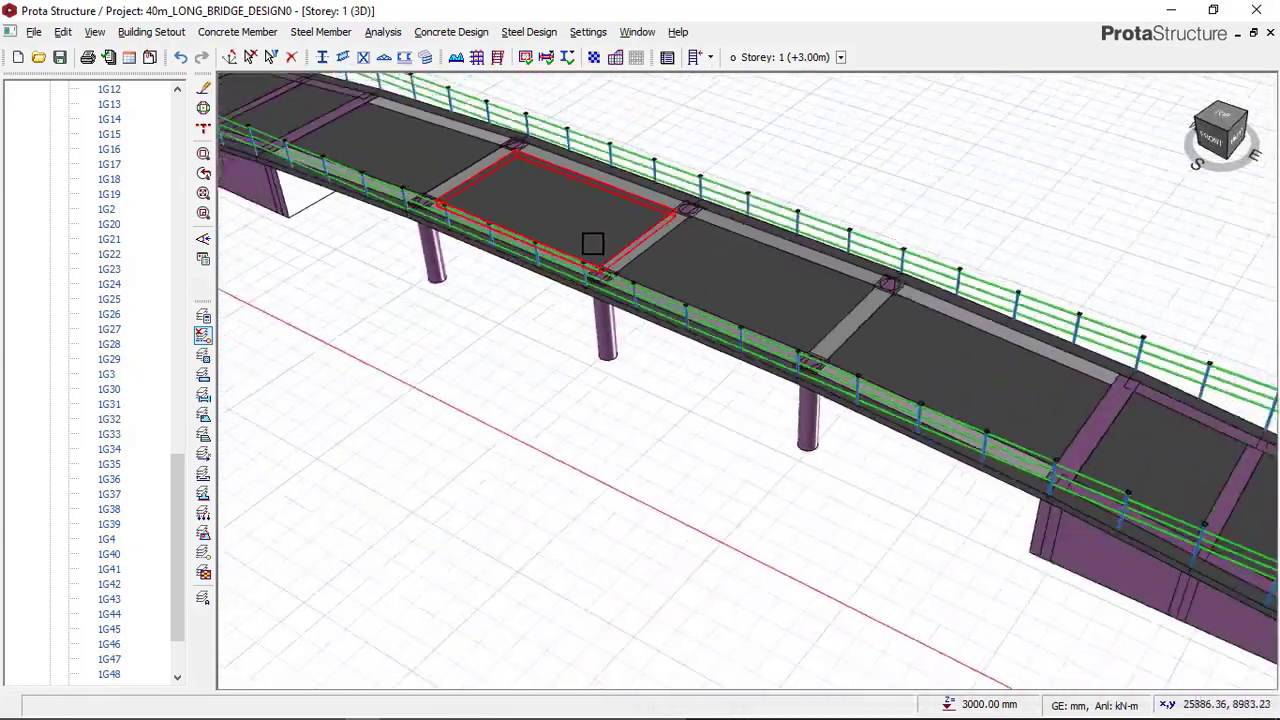
Step: Examine the full length of the bridge from the front side, checking the railings, deck panels and columns
scroll(593, 244, down, 1)
scroll(641, 246, down, 2)
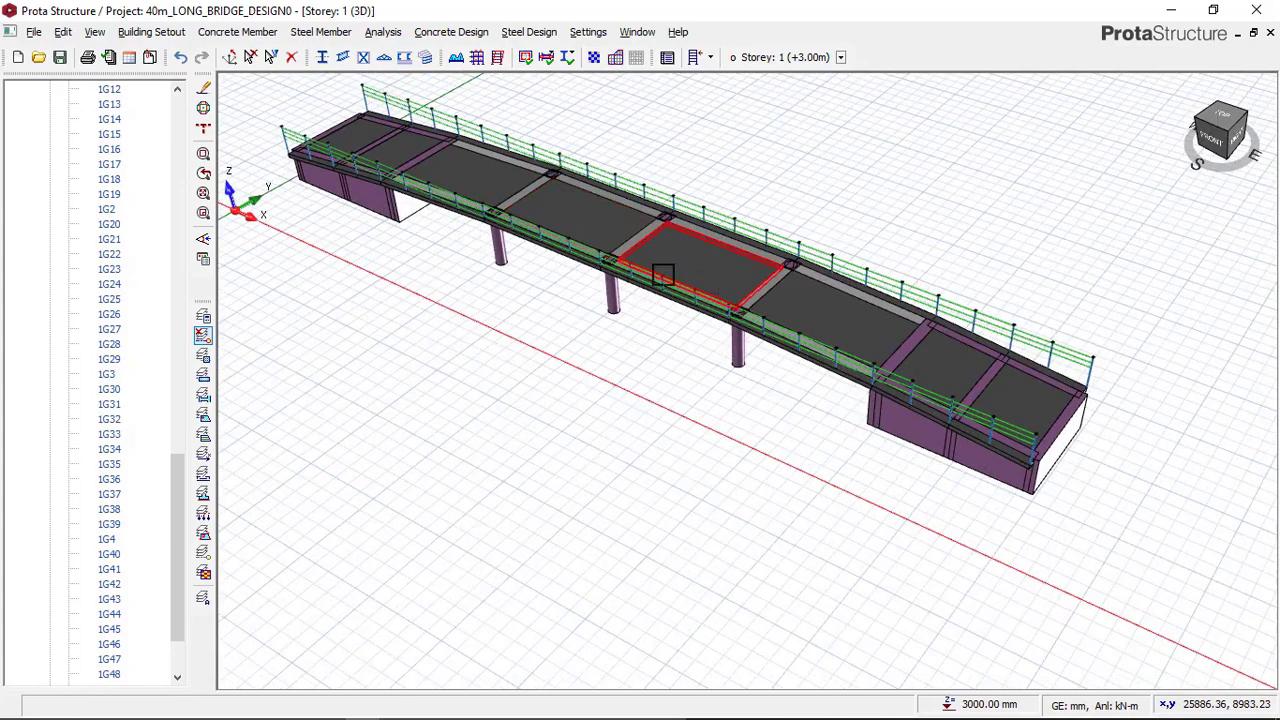
scroll(678, 277, up, 2)
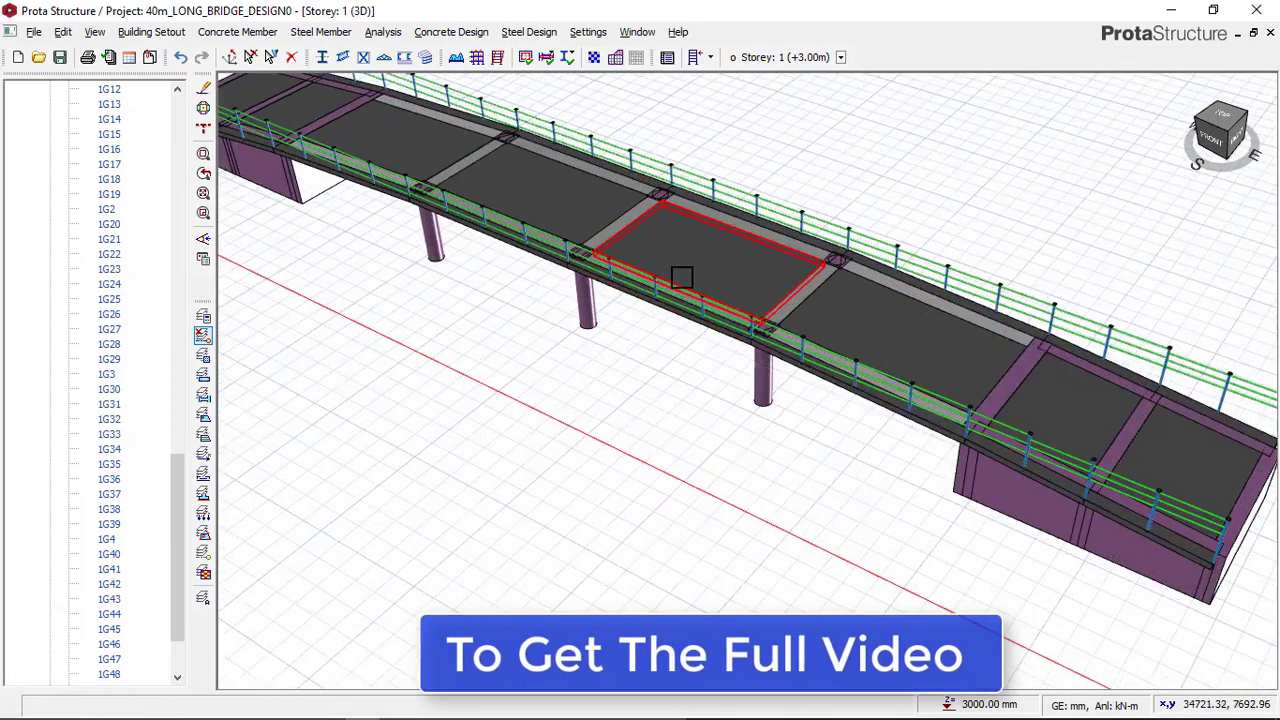
middle_drag(678, 295, 665, 276)
scroll(665, 276, down, 2)
scroll(589, 280, up, 4)
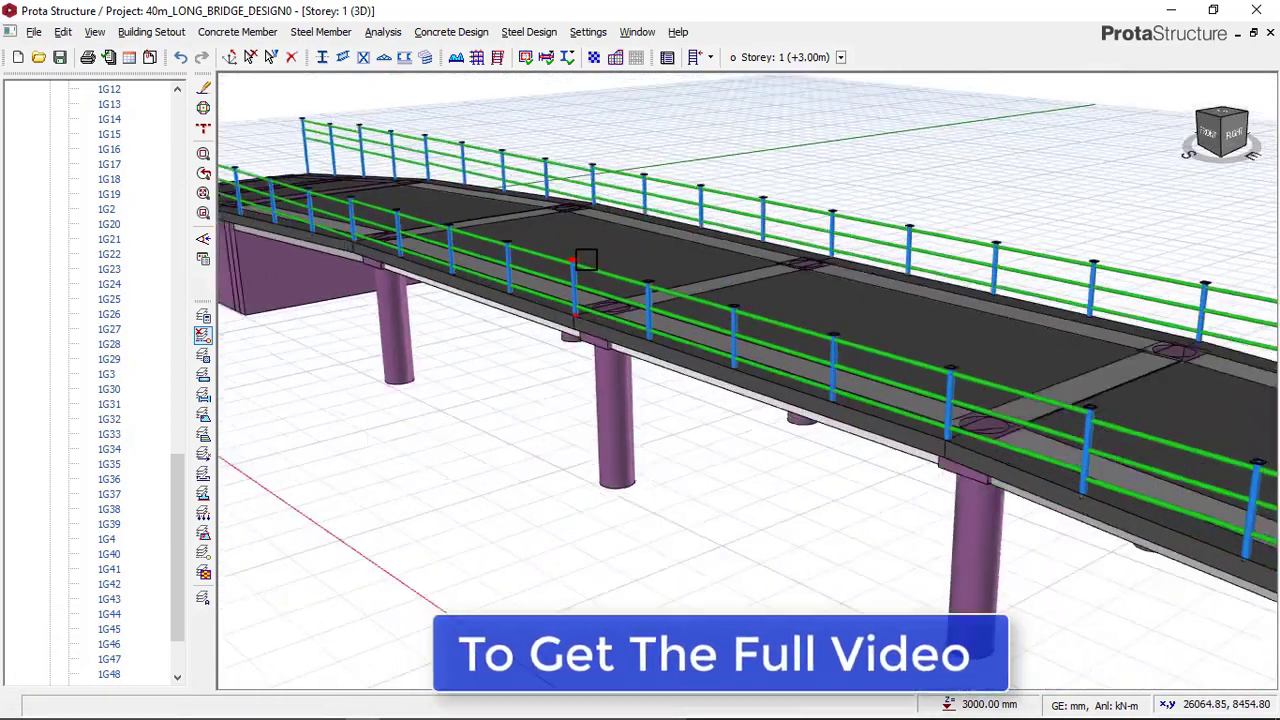
scroll(586, 260, down, 3)
scroll(795, 306, down, 3)
middle_drag(906, 334, 848, 321)
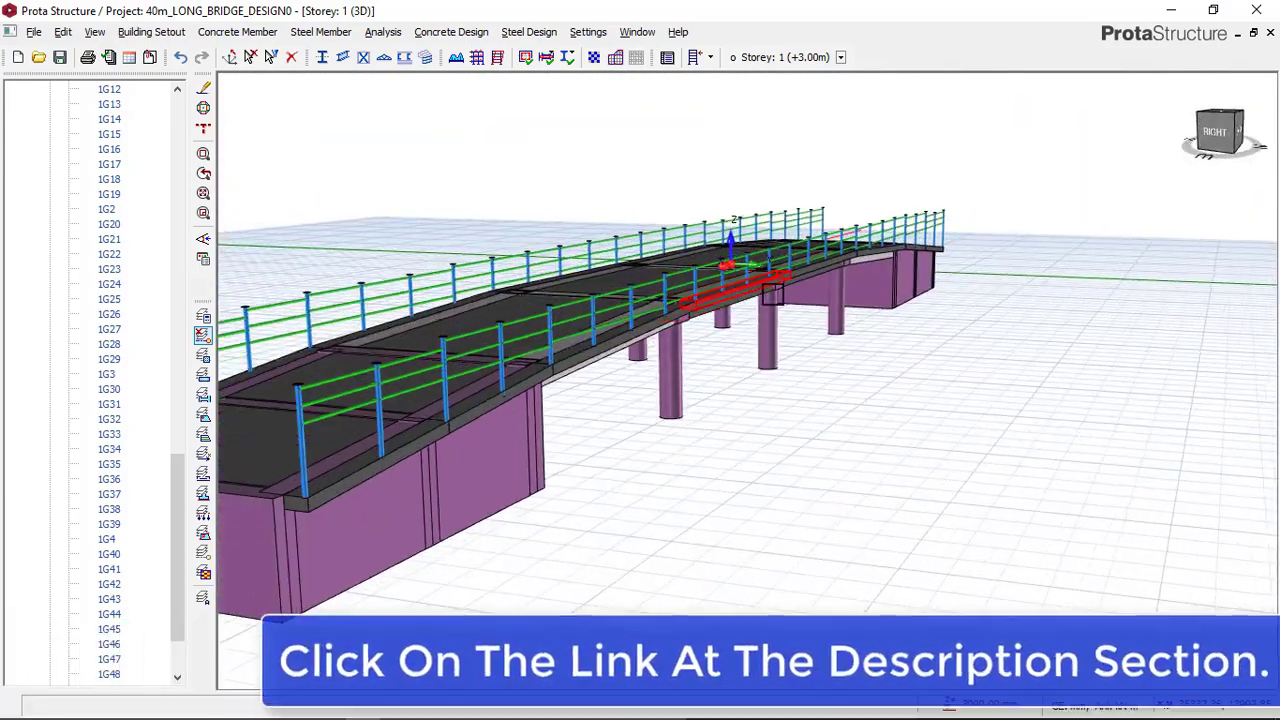
scroll(690, 332, down, 2)
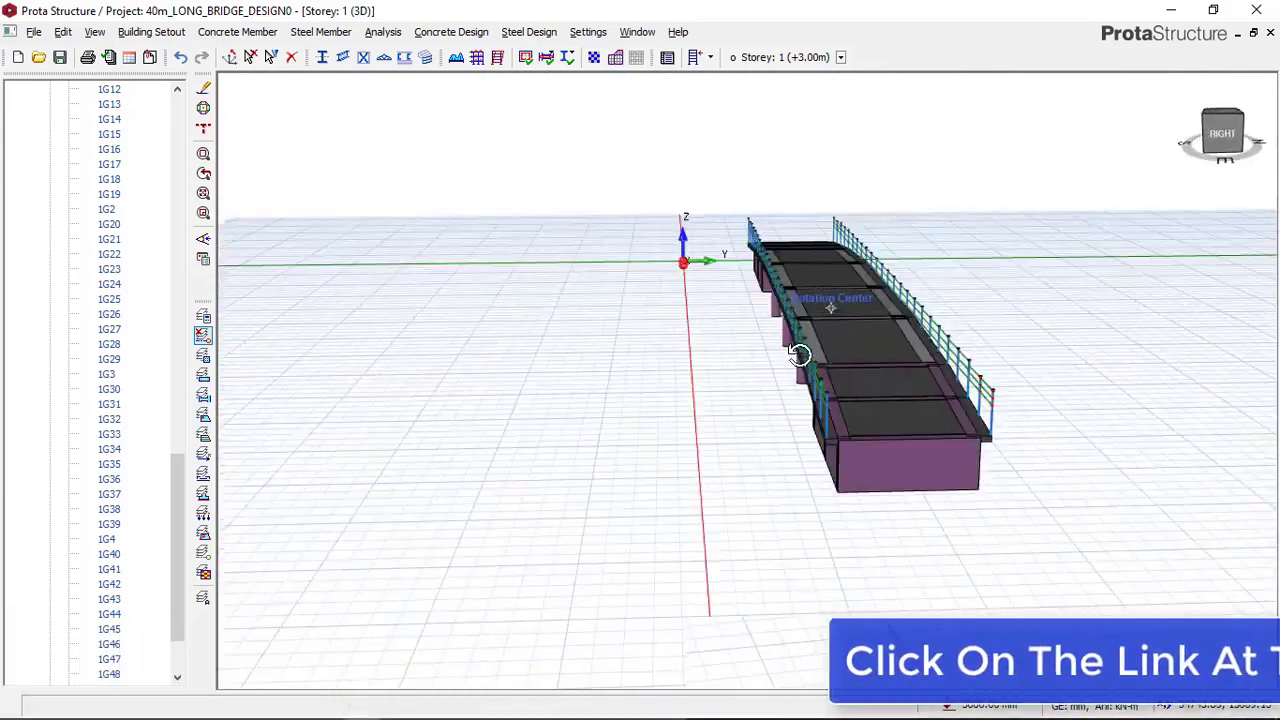
Step: Review the bridge from its end and both front corners, following the deck edge, supporting columns and end walls
middle_drag(799, 355, 815, 295)
scroll(805, 295, up, 2)
middle_drag(750, 324, 718, 335)
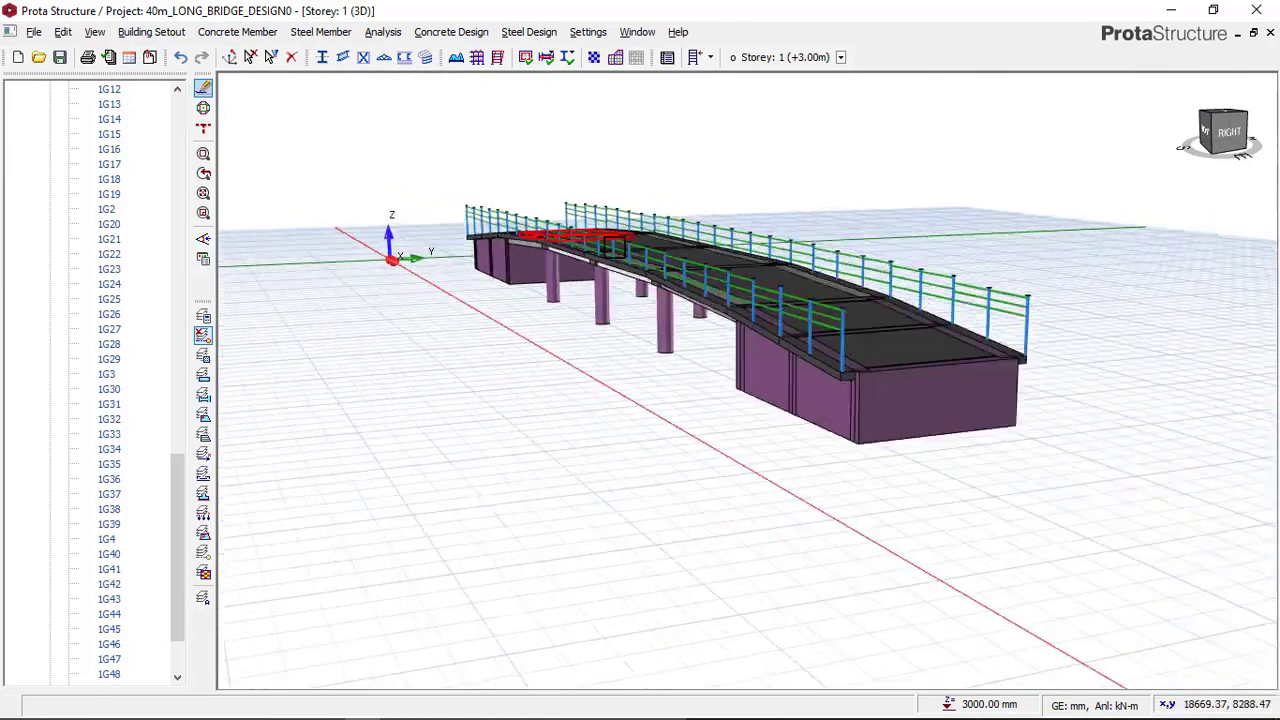
middle_drag(620, 268, 598, 200)
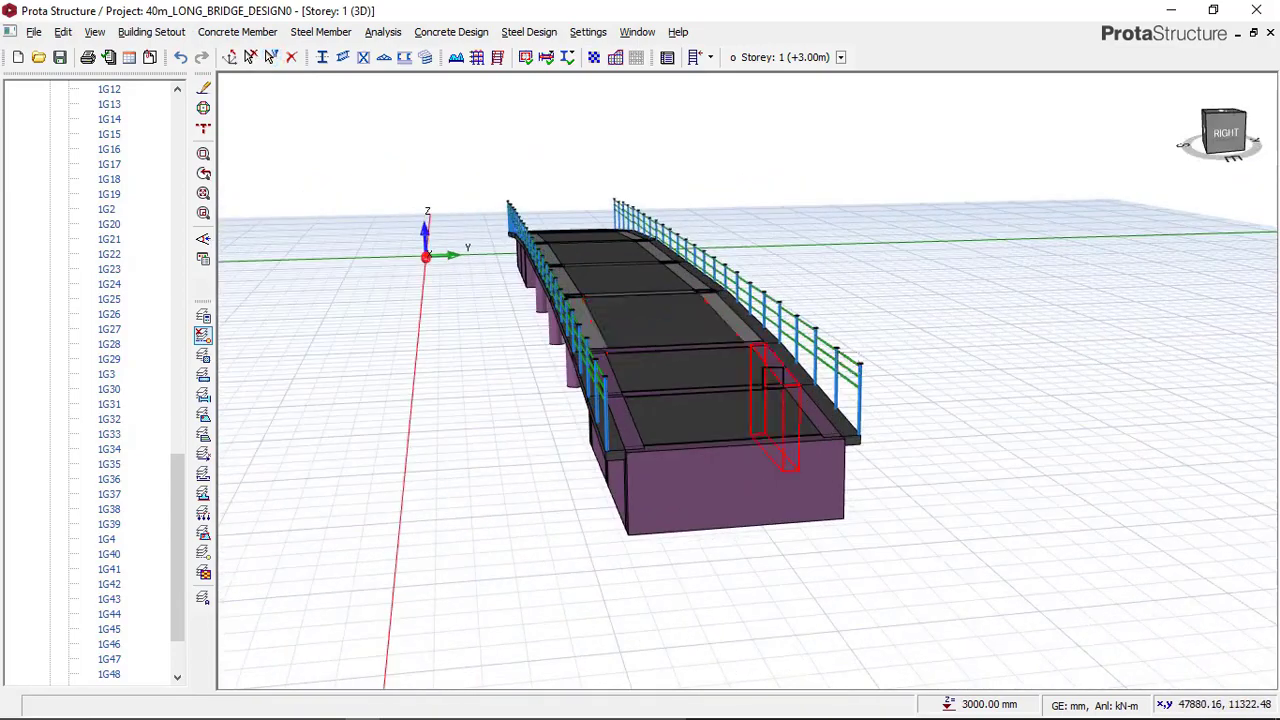
middle_drag(857, 390, 631, 391)
scroll(620, 390, up, 2)
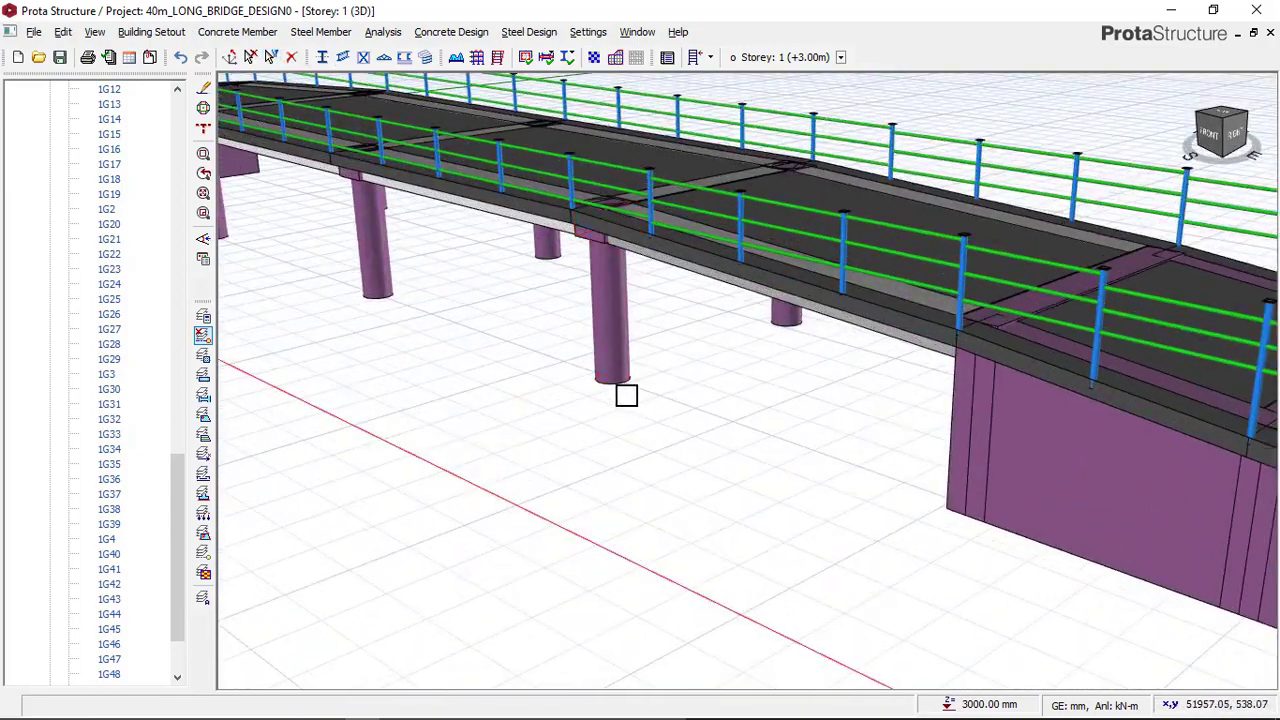
scroll(652, 389, down, 3)
middle_drag(500, 289, 606, 300)
scroll(631, 323, down, 2)
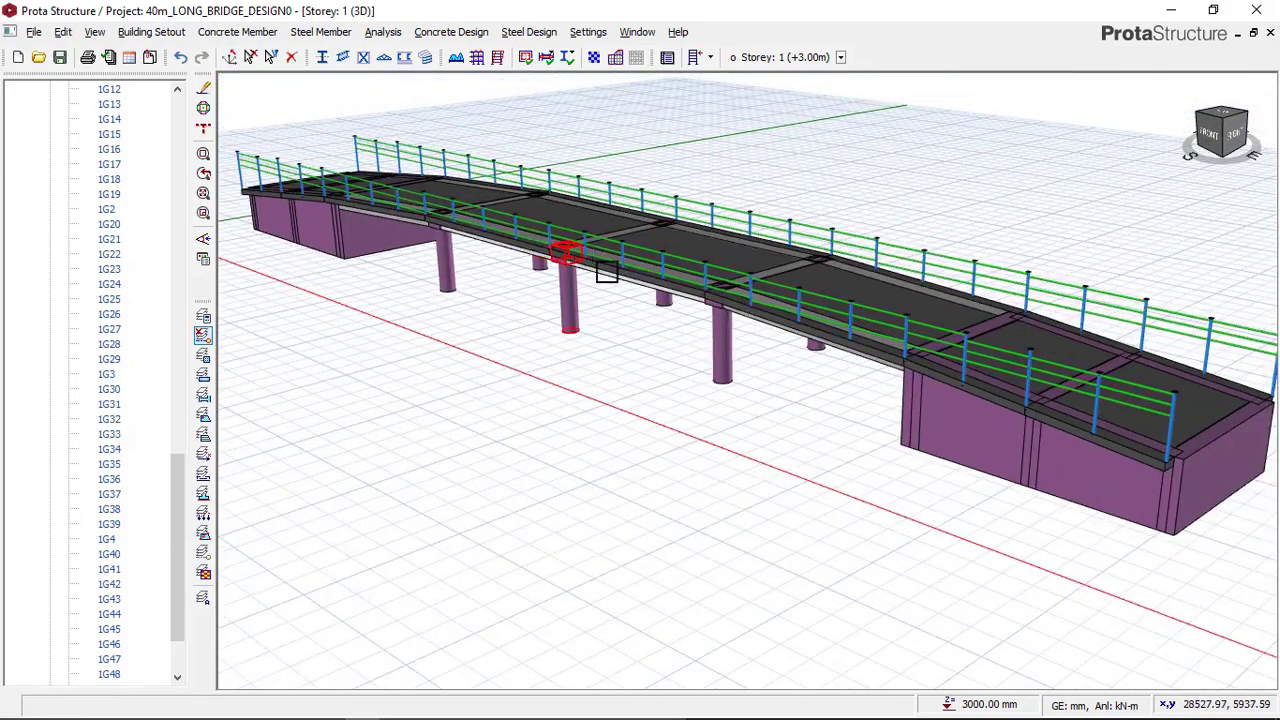
scroll(607, 275, down, 4)
scroll(597, 289, up, 5)
mouse_move(734, 260)
middle_down()
mouse_move(655, 288)
mouse_move(580, 246)
mouse_move(898, 317)
middle_up()
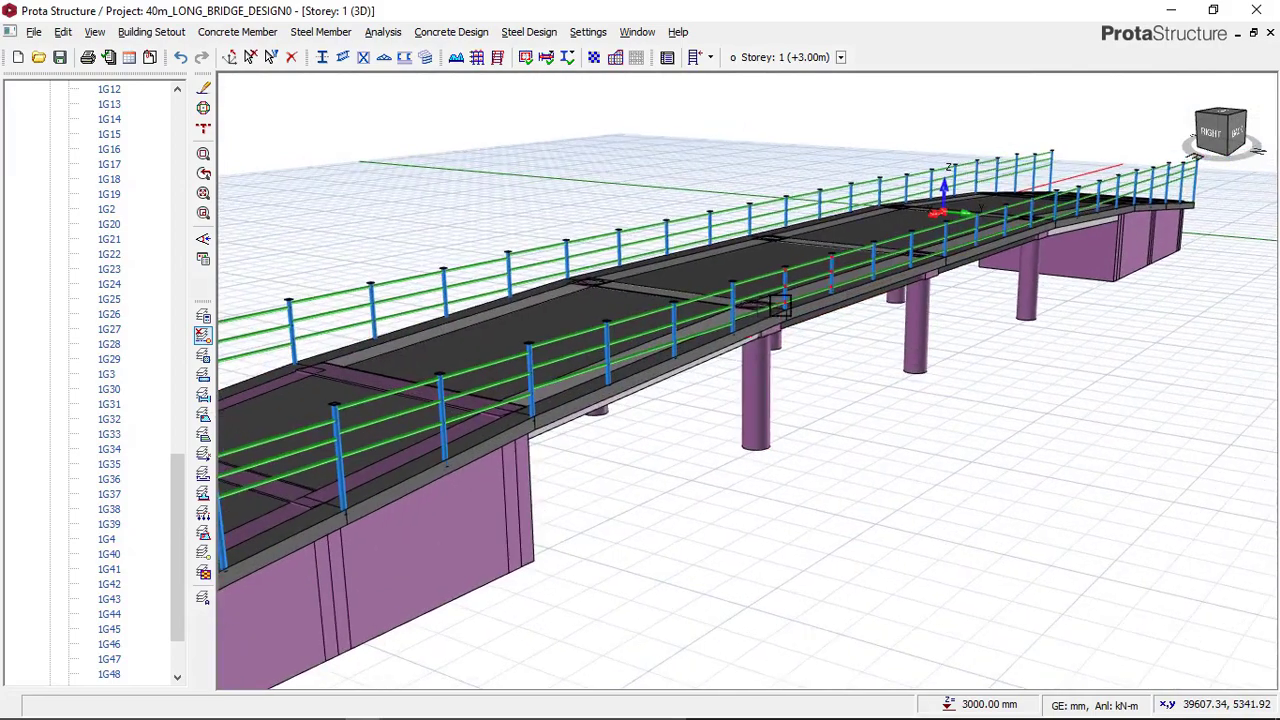
mouse_move(824, 333)
middle_down()
mouse_move(889, 317)
mouse_move(960, 334)
mouse_move(766, 289)
mouse_move(628, 280)
mouse_move(834, 357)
mouse_move(807, 324)
middle_up()
scroll(627, 275, up, 2)
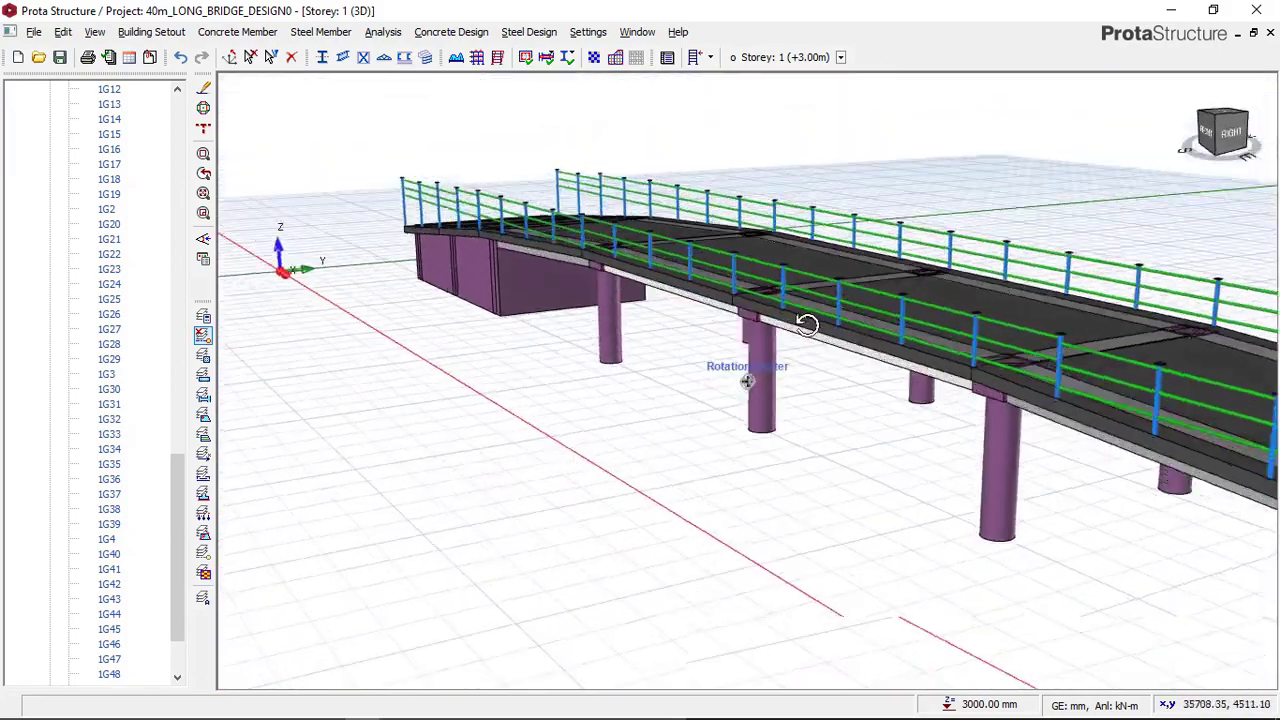
Step: Inspect the beams and round columns beneath the deck, and the front face of the end walls
scroll(993, 366, up, 3)
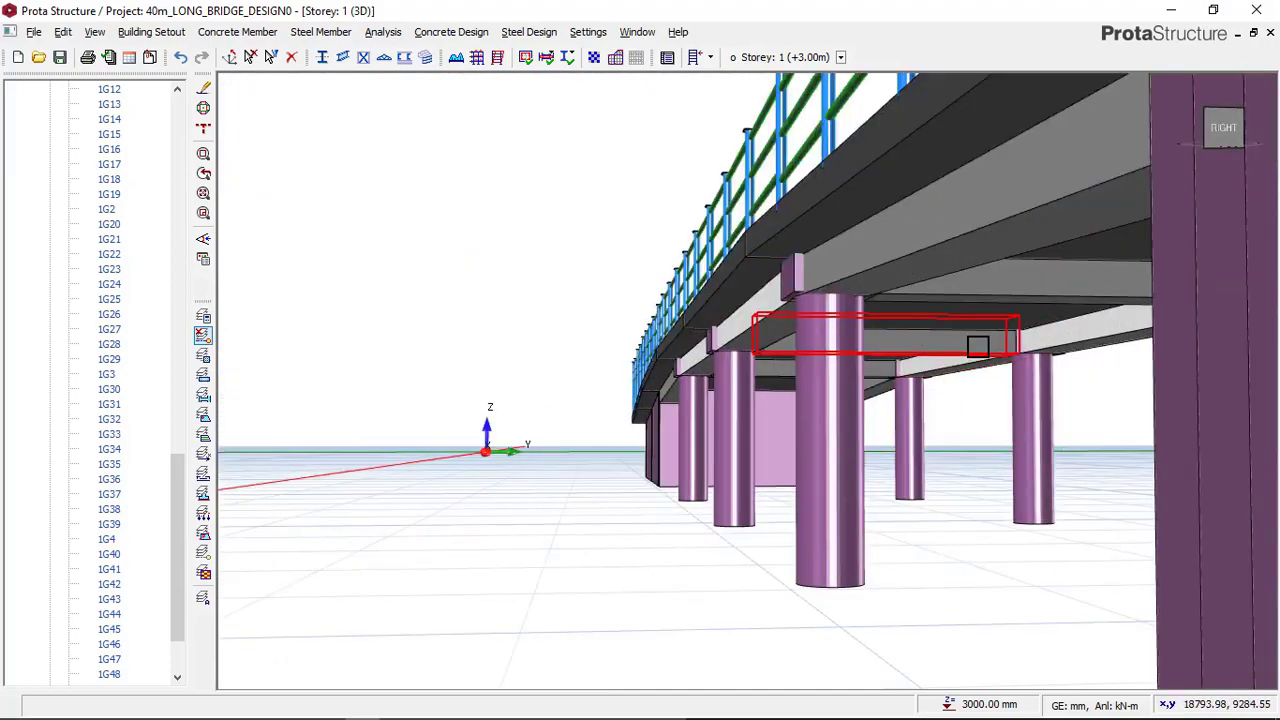
scroll(967, 344, down, 5)
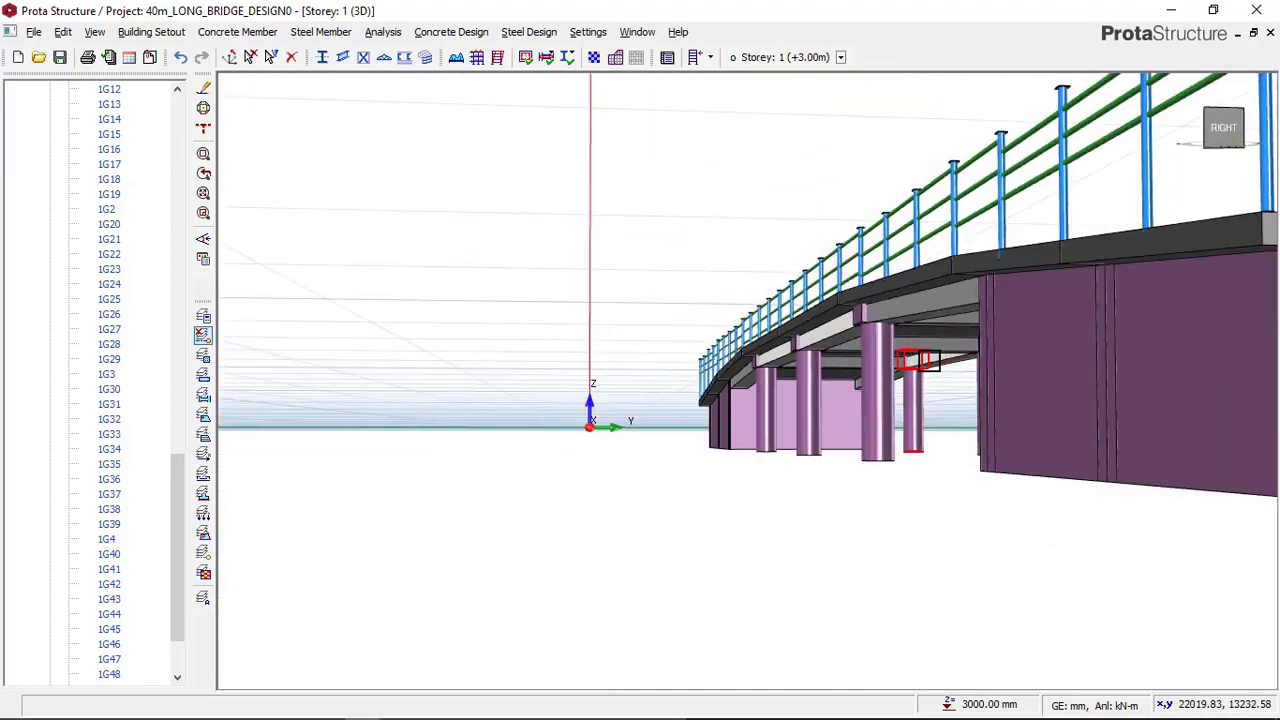
scroll(817, 413, up, 6)
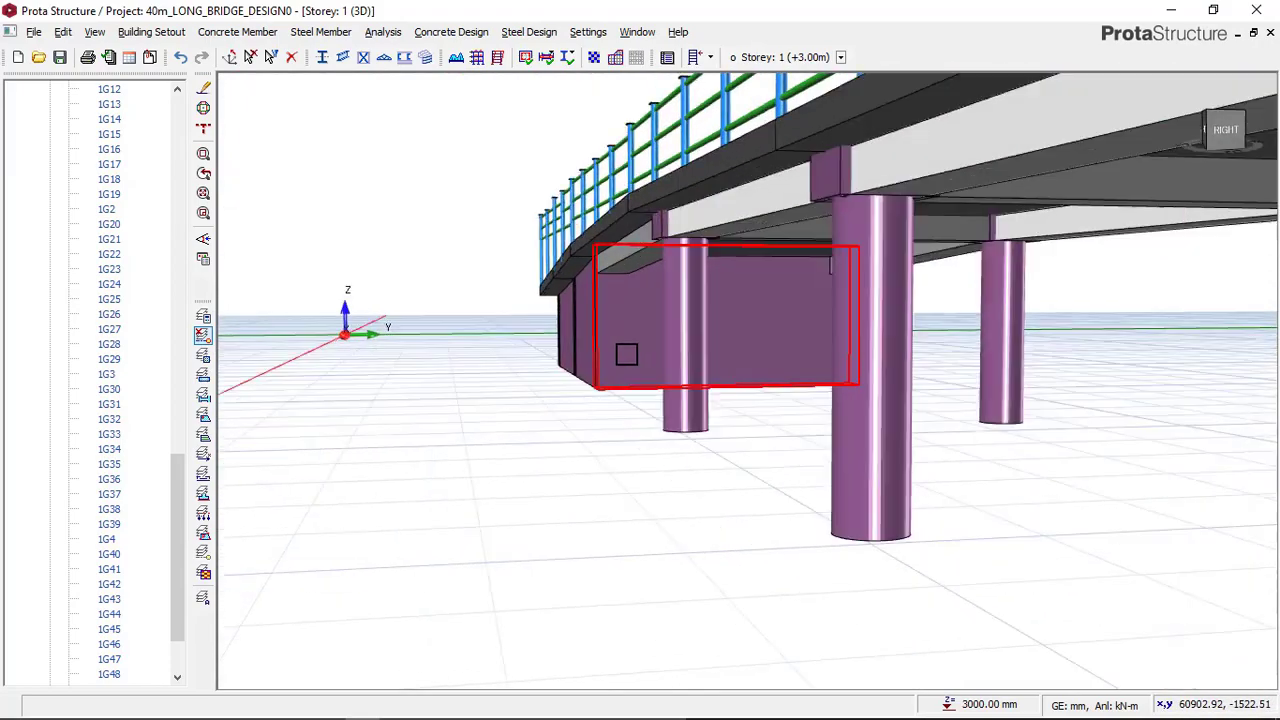
mouse_move(669, 359)
middle_down()
mouse_move(649, 366)
mouse_move(806, 400)
mouse_move(762, 428)
middle_up()
scroll(740, 420, down, 4)
scroll(990, 348, up, 3)
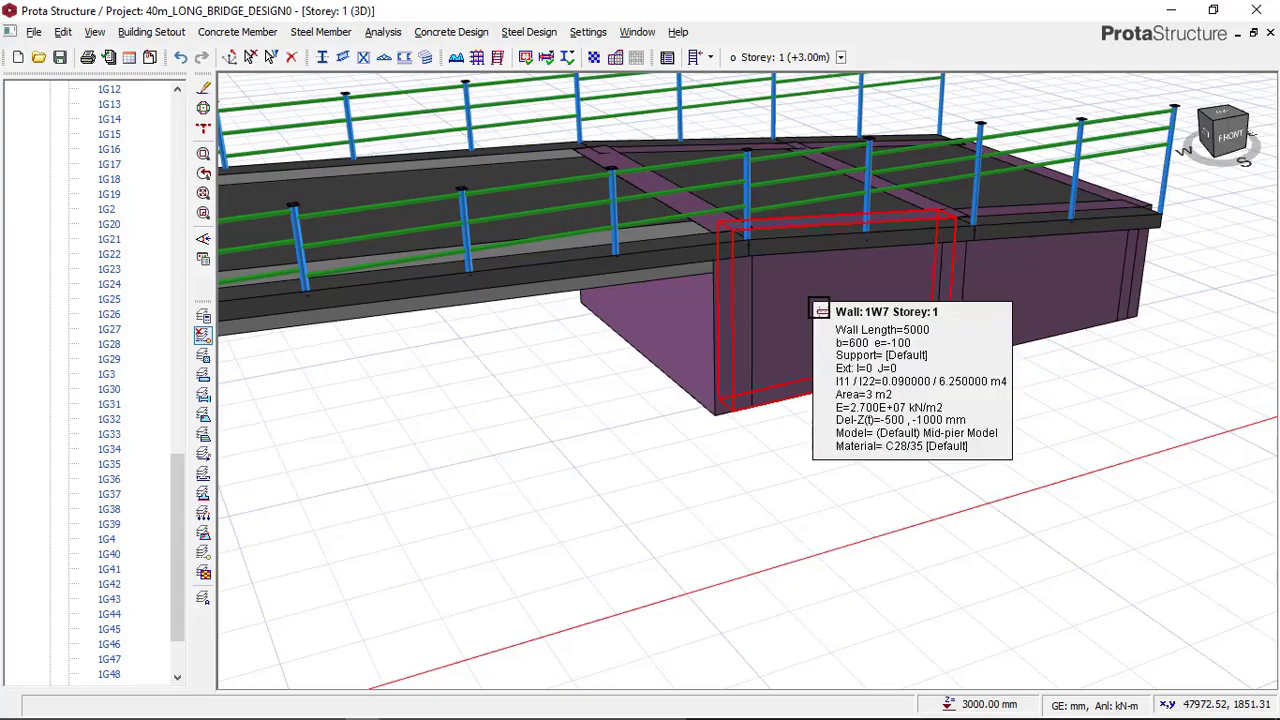
scroll(840, 305, down, 3)
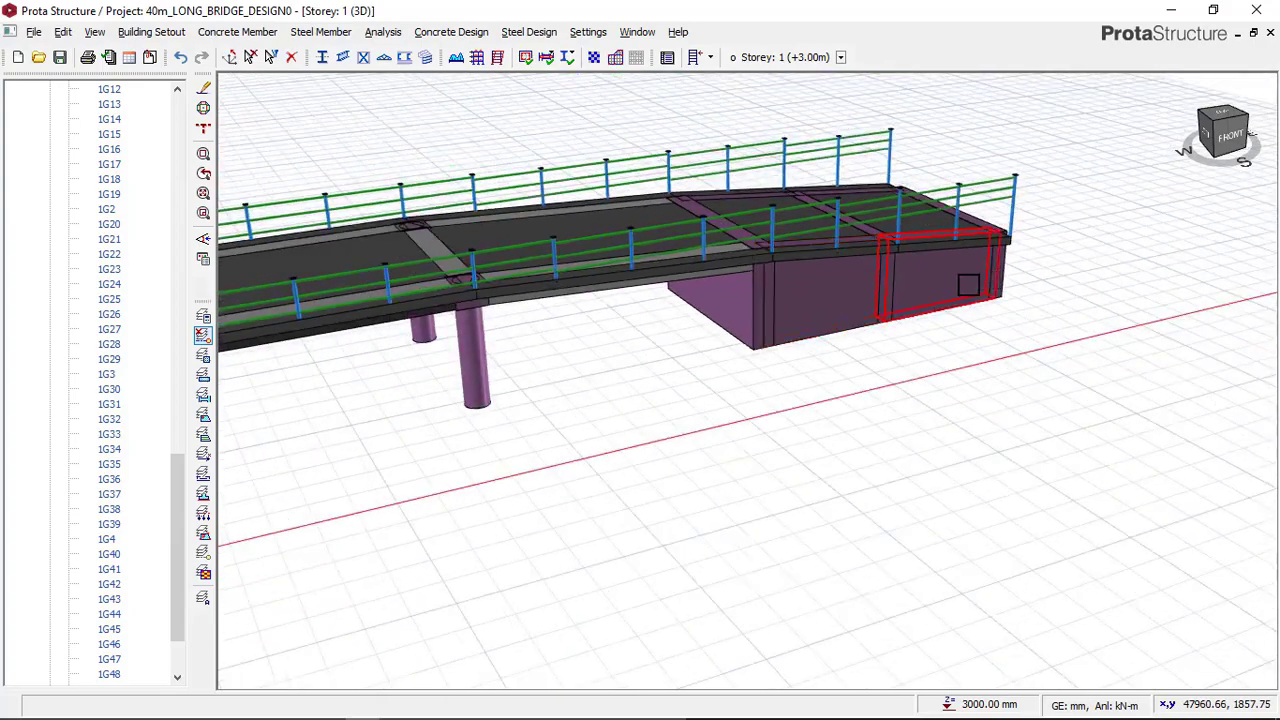
Step: Examine the deck slabs and the posts and girts of both railings along the bridge from its end corner
mouse_move(840, 305)
middle_down()
mouse_move(773, 300)
mouse_move(886, 357)
mouse_move(723, 334)
mouse_move(908, 346)
mouse_move(717, 351)
middle_up()
scroll(717, 351, down, 3)
scroll(754, 331, down, 4)
middle_drag(991, 320, 723, 357)
scroll(724, 360, up, 5)
middle_drag(623, 340, 654, 331)
scroll(628, 275, up, 3)
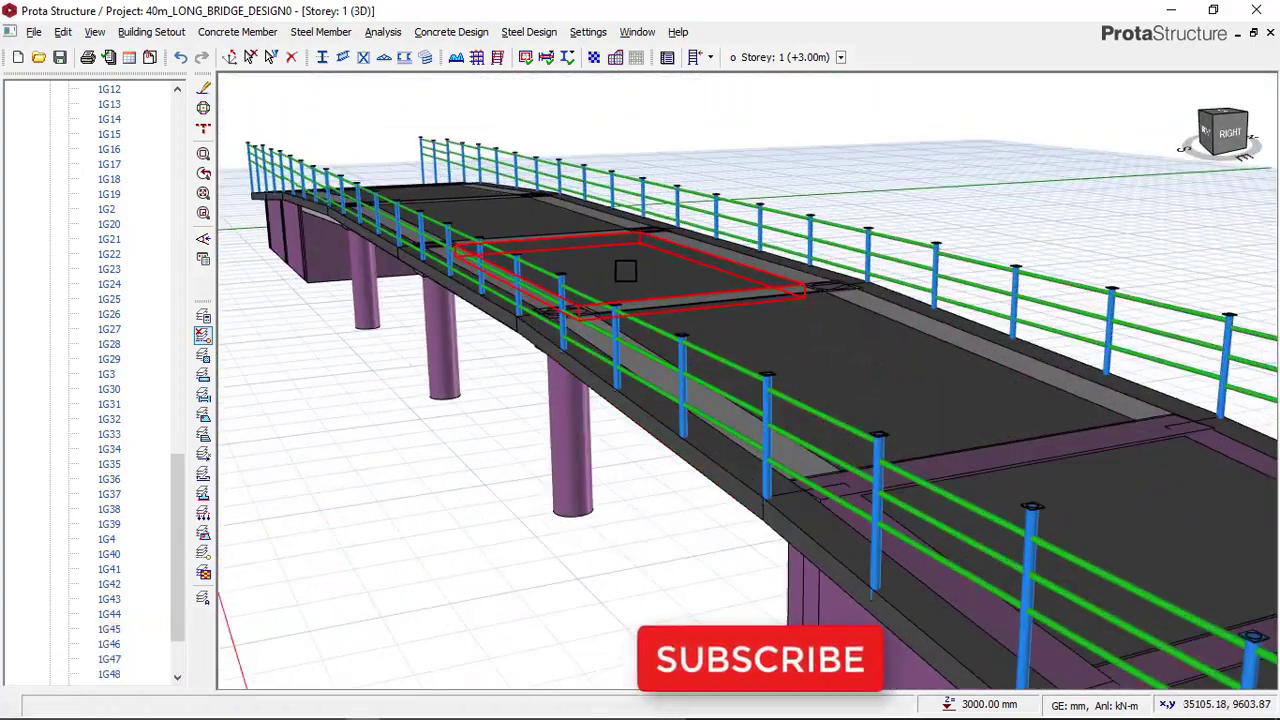
scroll(700, 248, down, 5)
middle_drag(860, 300, 763, 314)
scroll(560, 276, up, 1)
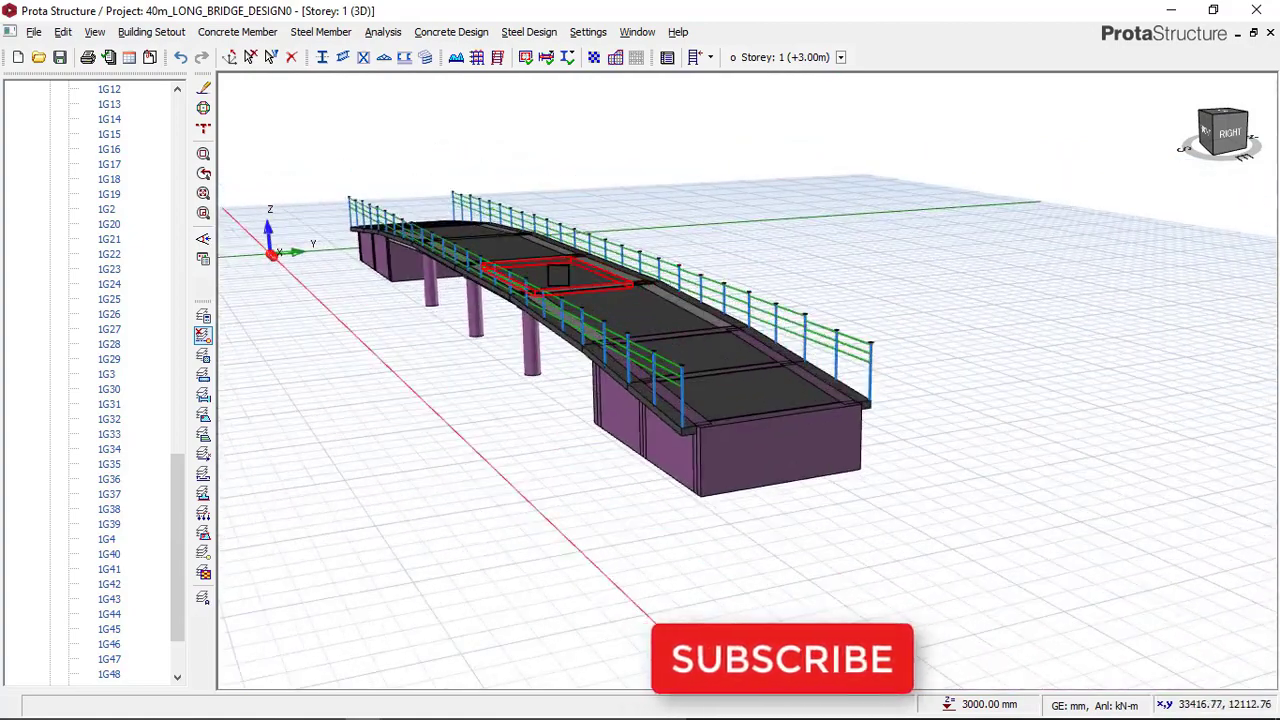
middle_drag(558, 277, 650, 292)
scroll(518, 219, up, 4)
scroll(500, 220, down, 1)
scroll(480, 224, up, 2)
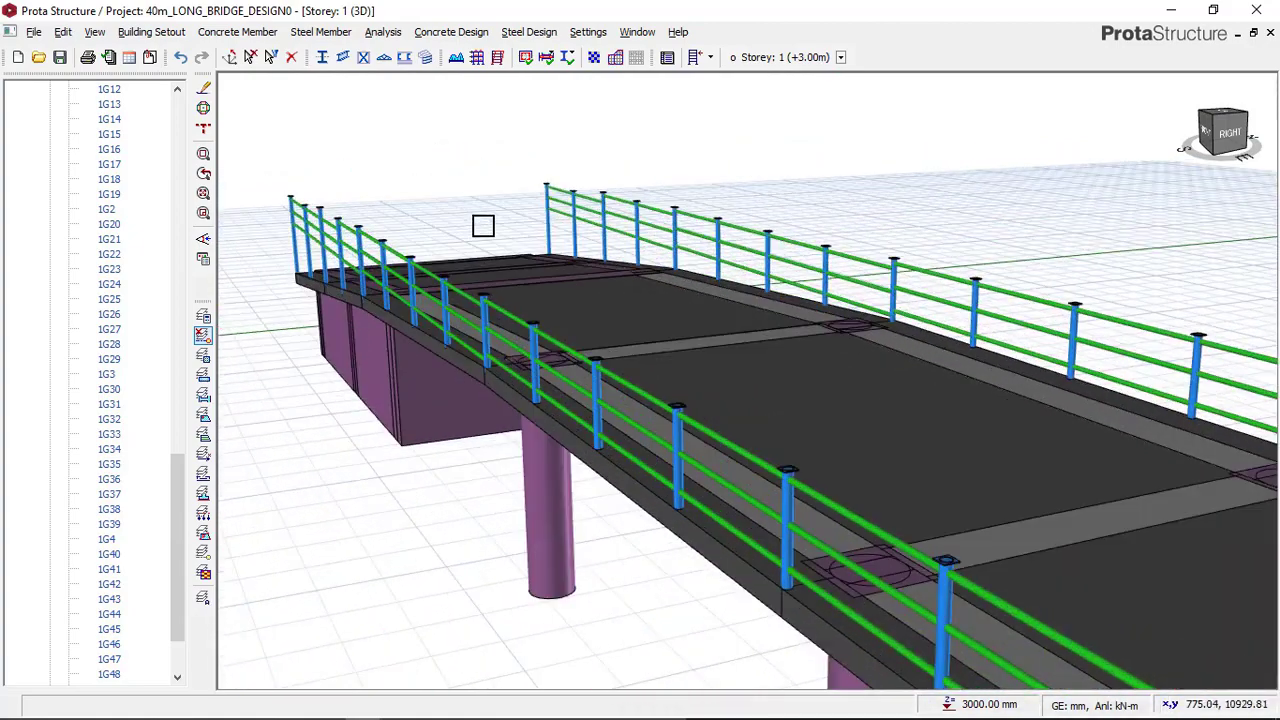
scroll(552, 233, down, 2)
scroll(766, 357, down, 3)
middle_drag(766, 357, 697, 275)
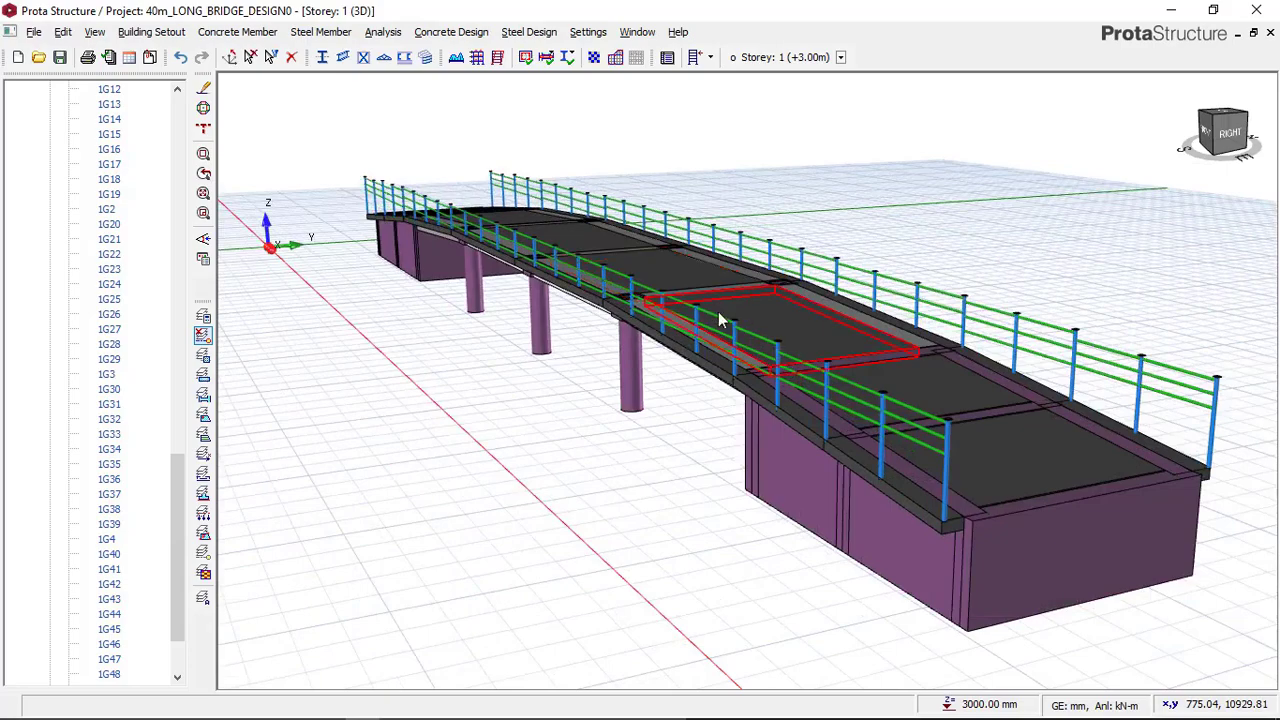
Step: Compare the front and back sides of the bridge, checking the railings, edge beams and columns
middle_drag(790, 405, 735, 355)
scroll(735, 355, up, 1)
scroll(578, 237, up, 3)
scroll(629, 226, down, 2)
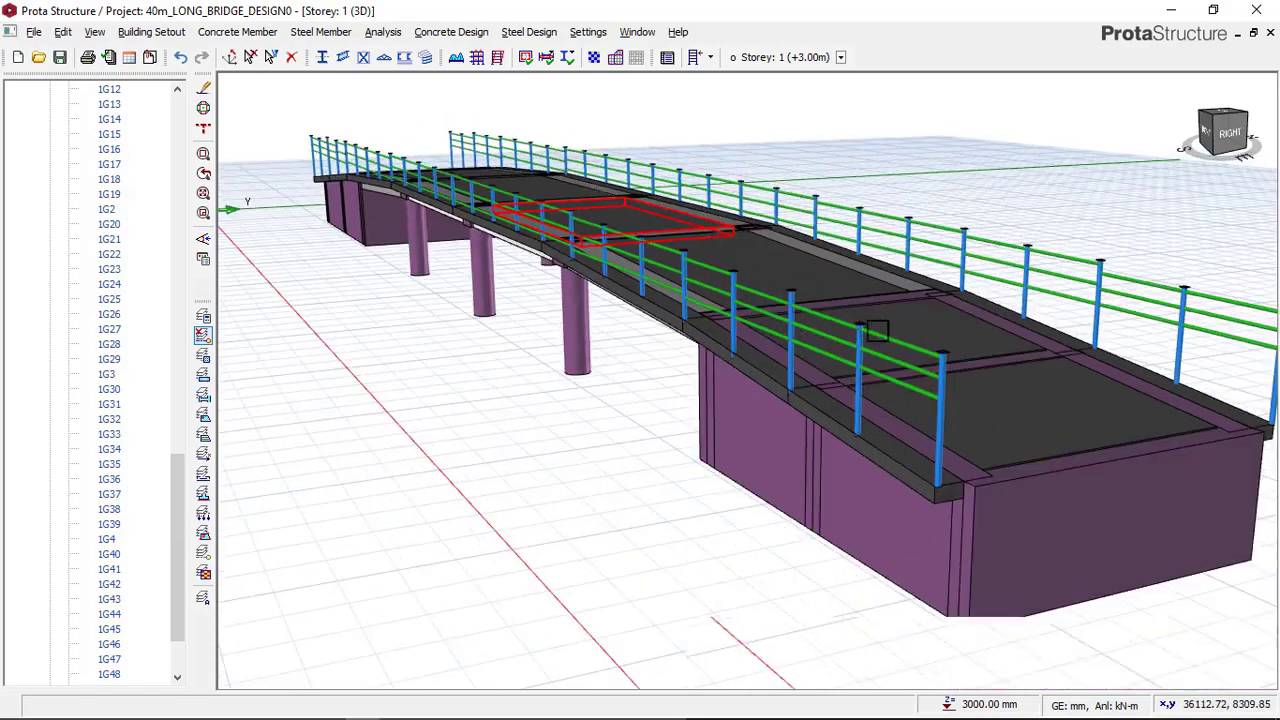
middle_drag(878, 331, 799, 373)
scroll(508, 207, down, 1)
scroll(508, 207, up, 3)
scroll(515, 268, down, 3)
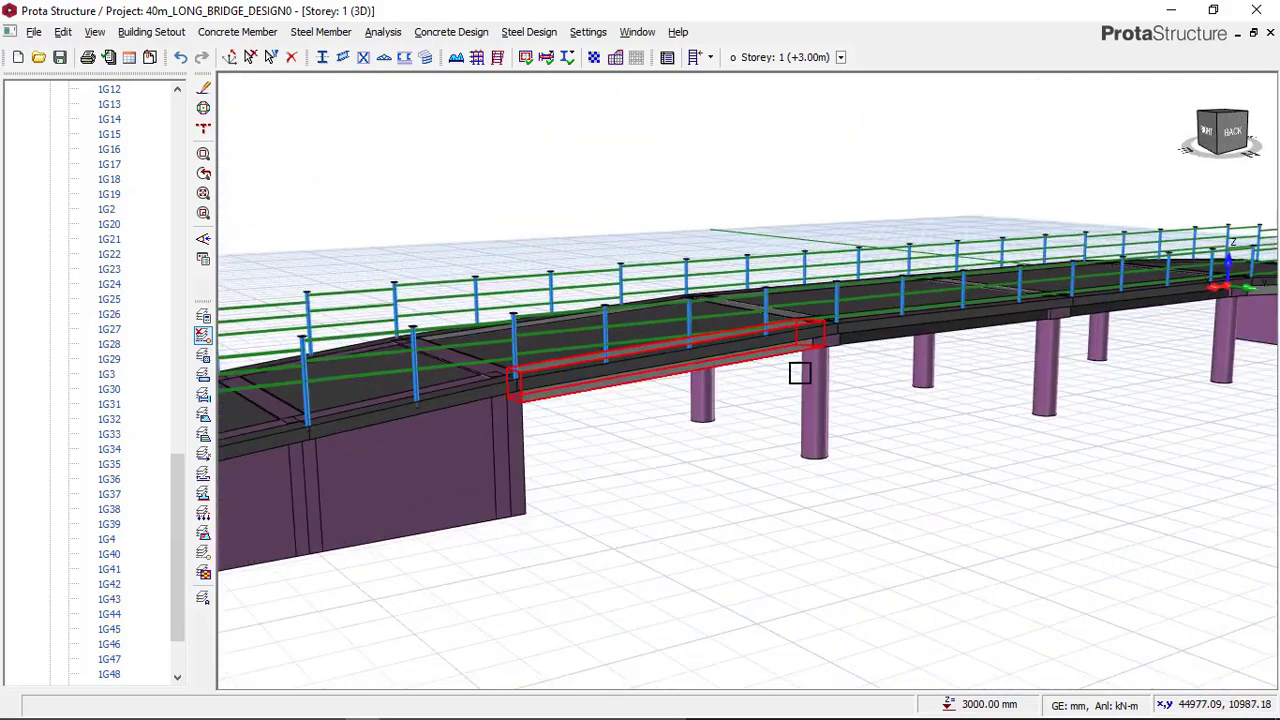
scroll(754, 354, down, 3)
middle_drag(700, 398, 751, 400)
scroll(716, 386, up, 2)
scroll(715, 387, up, 2)
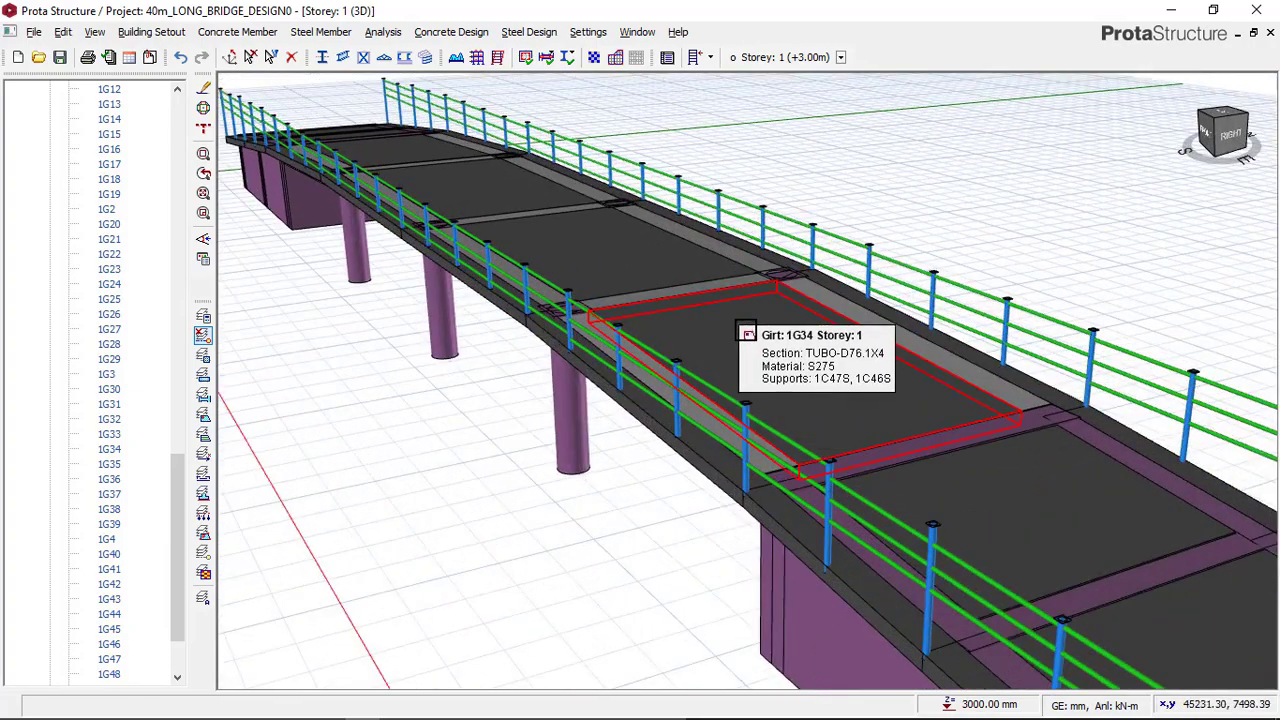
scroll(750, 322, down, 5)
scroll(711, 400, up, 4)
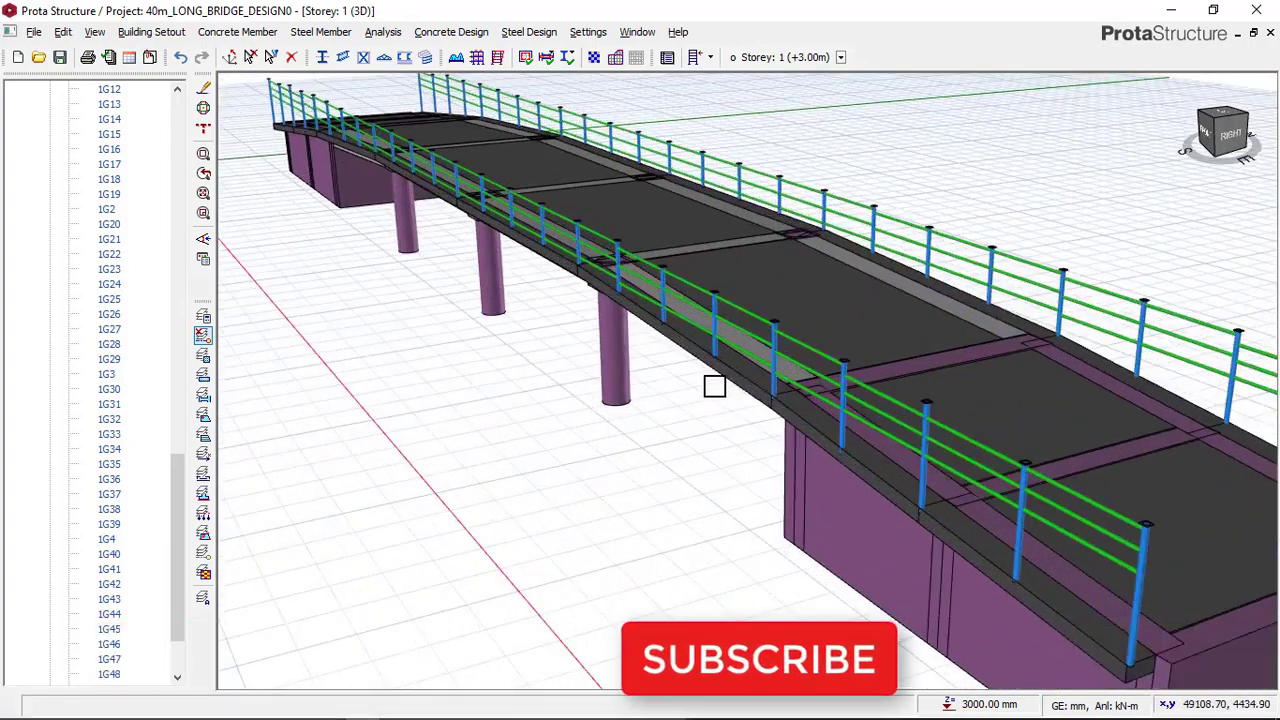
scroll(612, 300, down, 1)
mouse_move(607, 296)
middle_down()
mouse_move(749, 286)
mouse_move(808, 320)
mouse_move(735, 293)
mouse_move(782, 289)
middle_up()
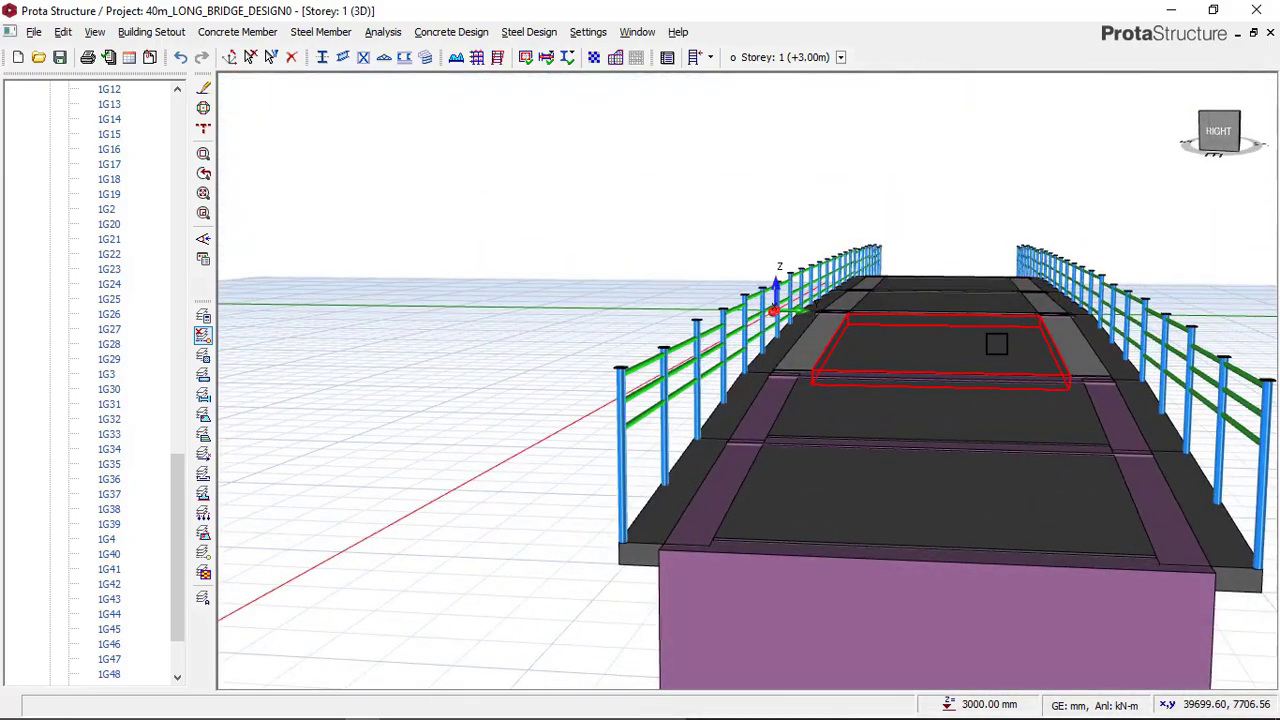
Step: Look along the deck between the two railings and check the slab panels and column heads from above
middle_drag(996, 344, 883, 337)
scroll(902, 325, up, 2)
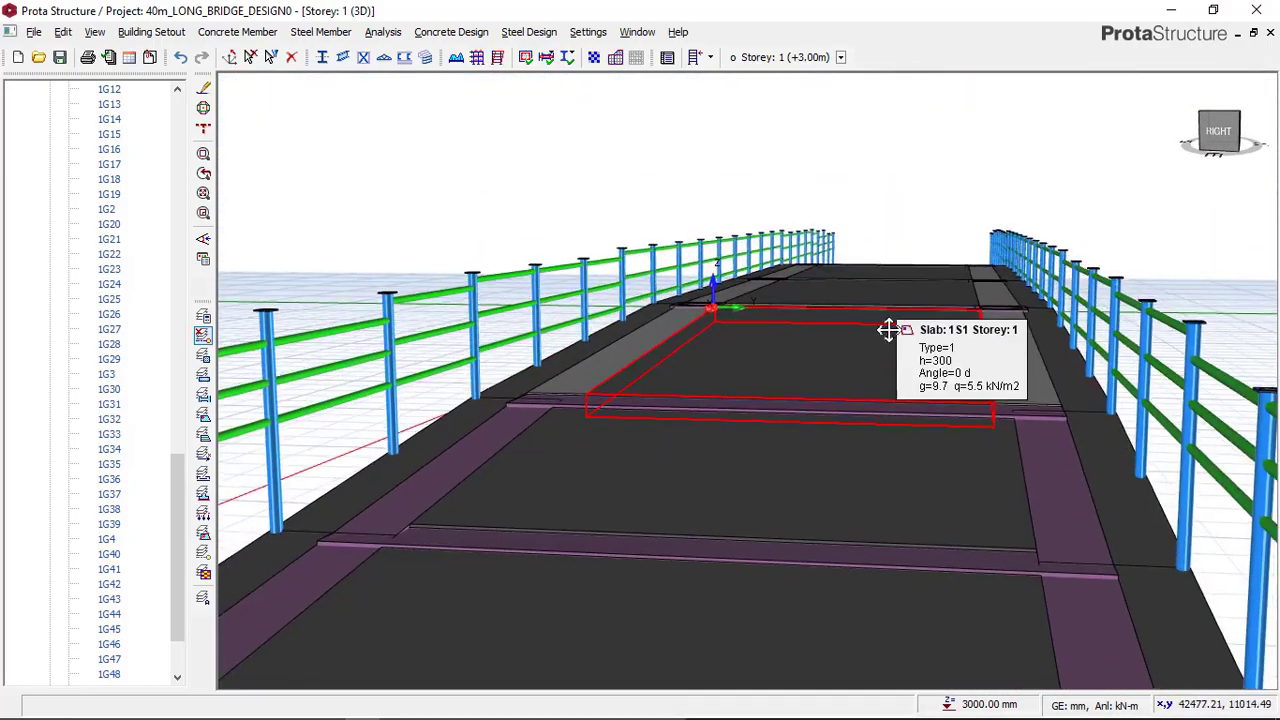
scroll(888, 330, down, 3)
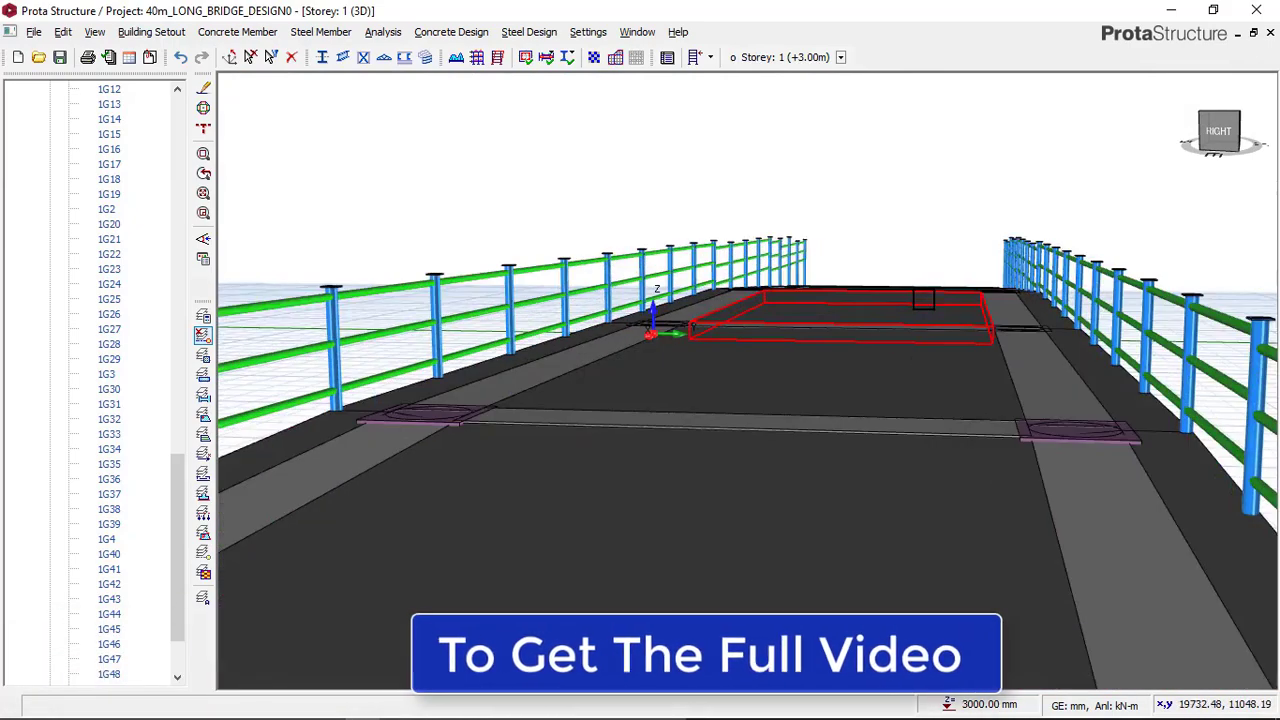
scroll(923, 299, up, 5)
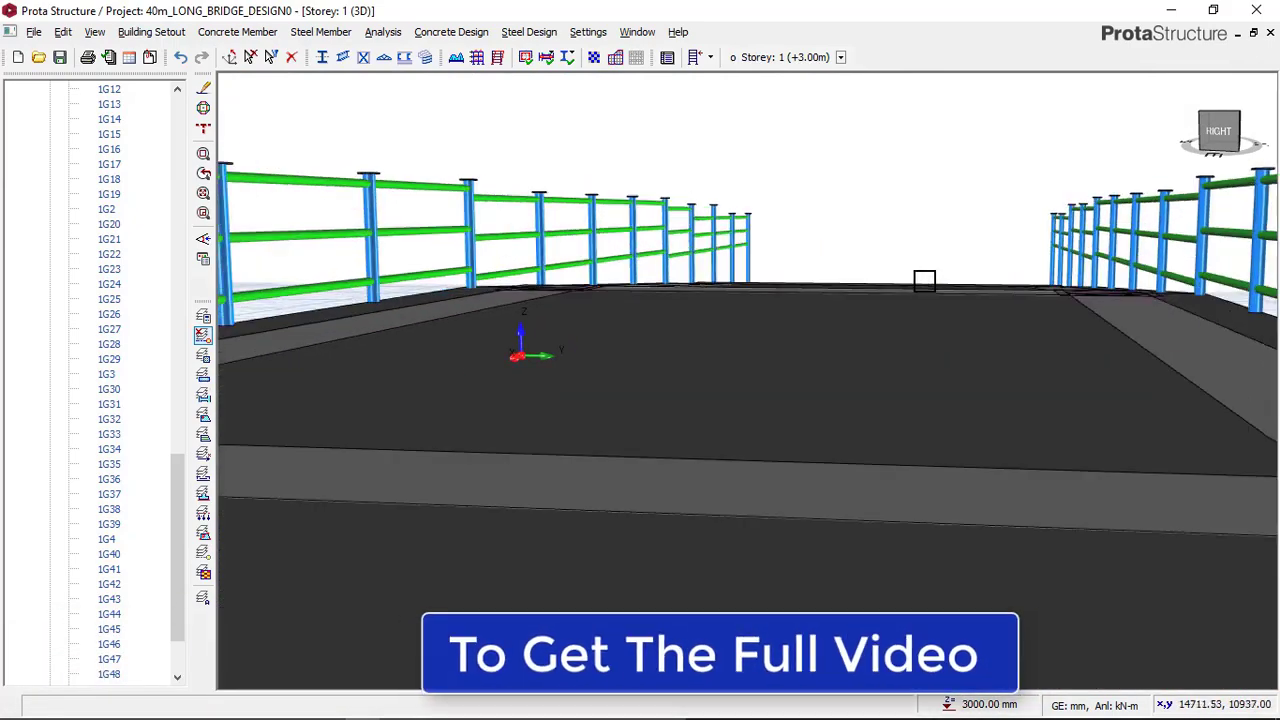
middle_drag(924, 280, 829, 435)
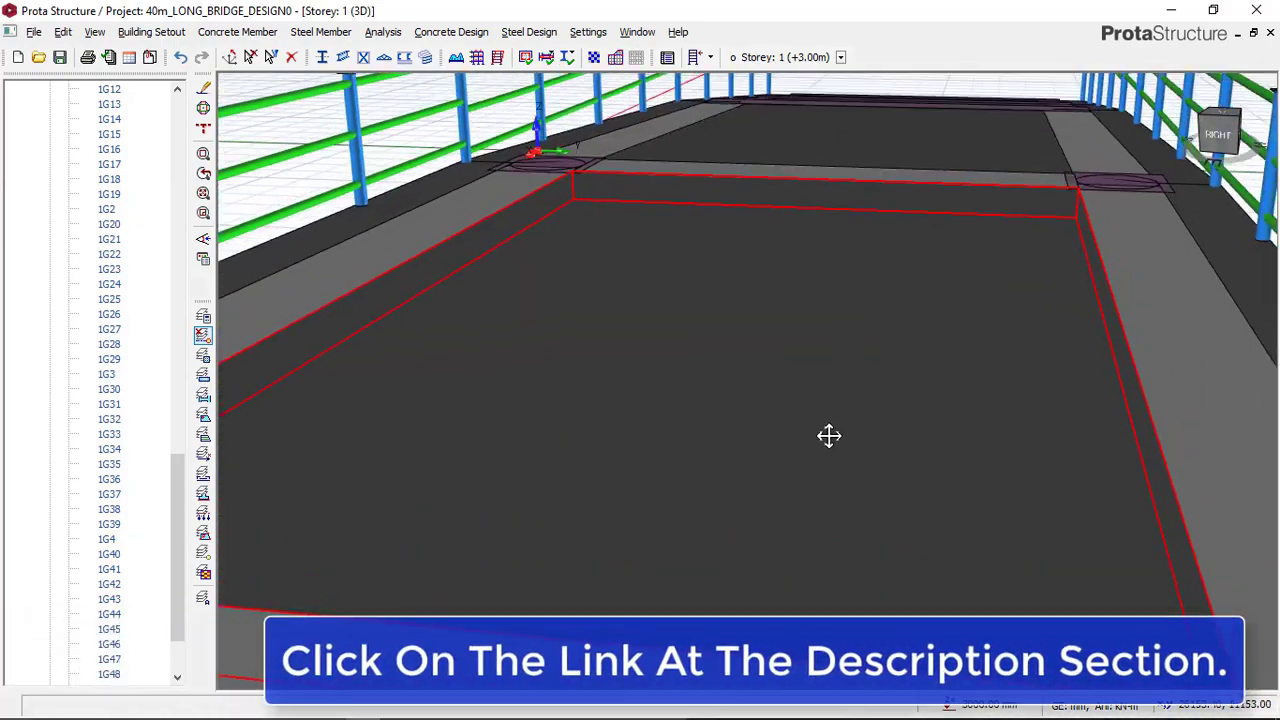
scroll(903, 303, down, 6)
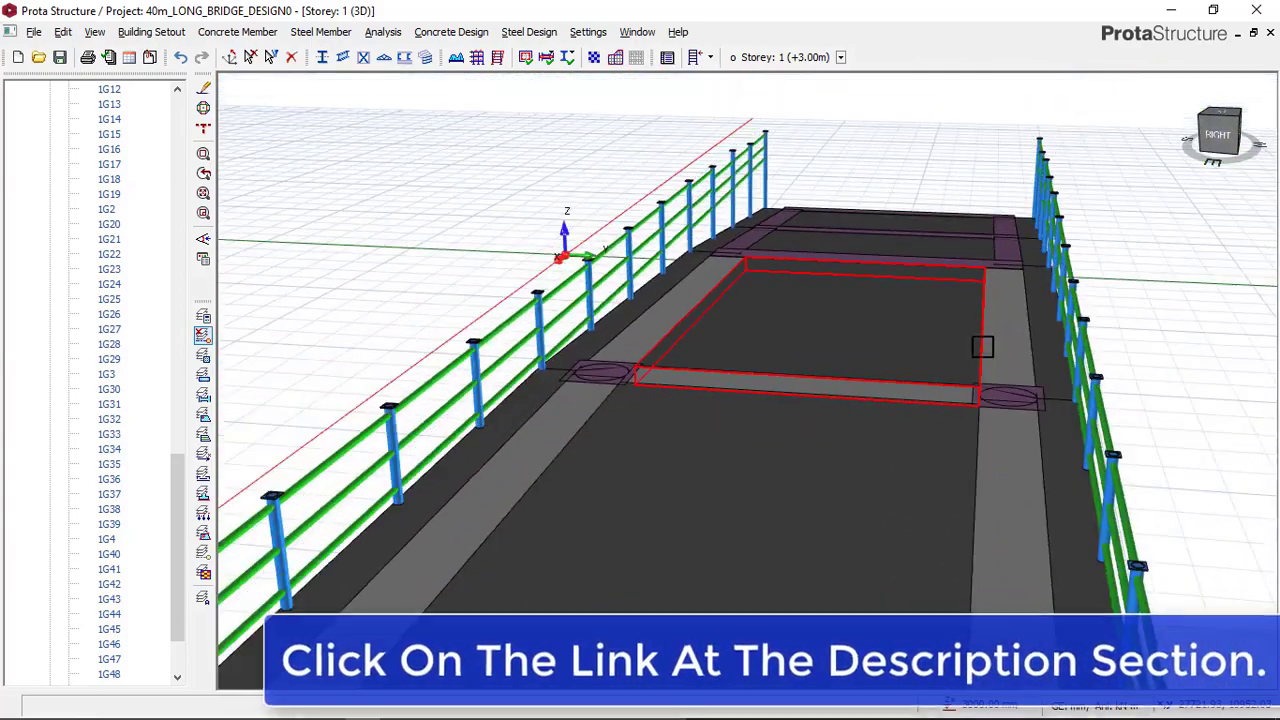
middle_drag(982, 346, 672, 436)
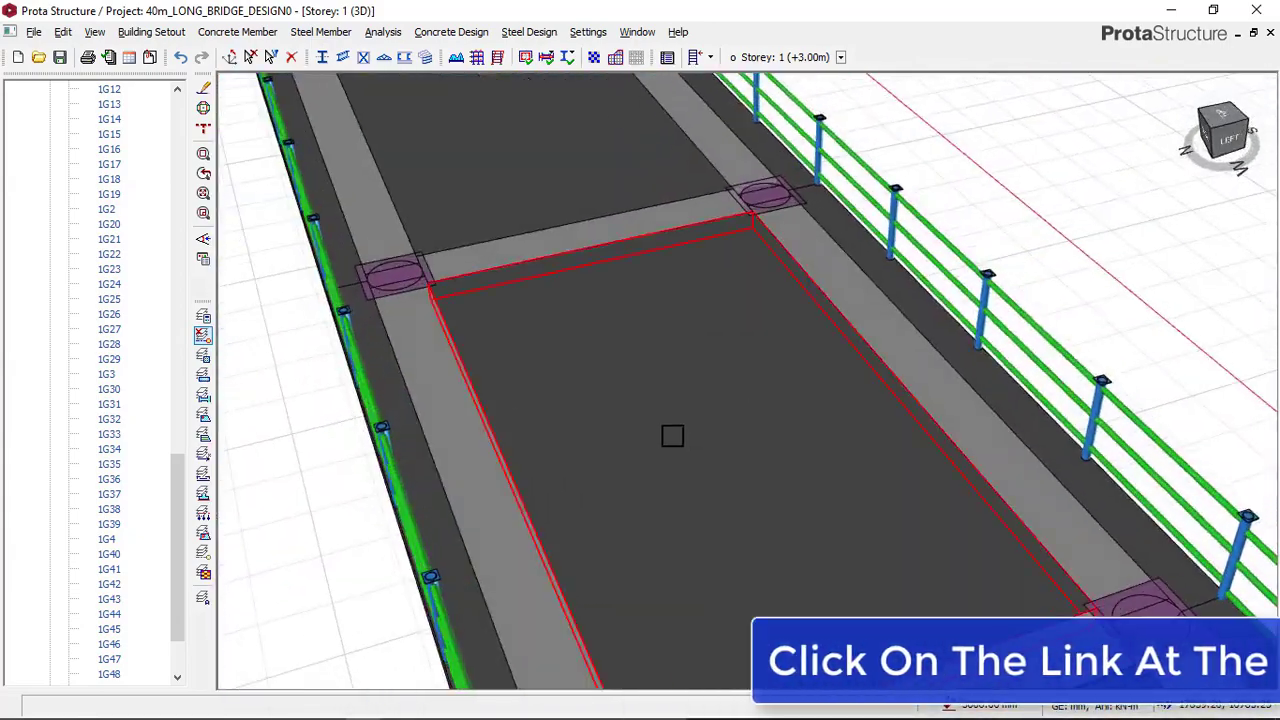
scroll(672, 436, down, 4)
Step: Inspect the railing posts, girts and cantilever deck edge close up from the opposite end of the bridge
middle_drag(620, 351, 607, 388)
scroll(600, 449, up, 4)
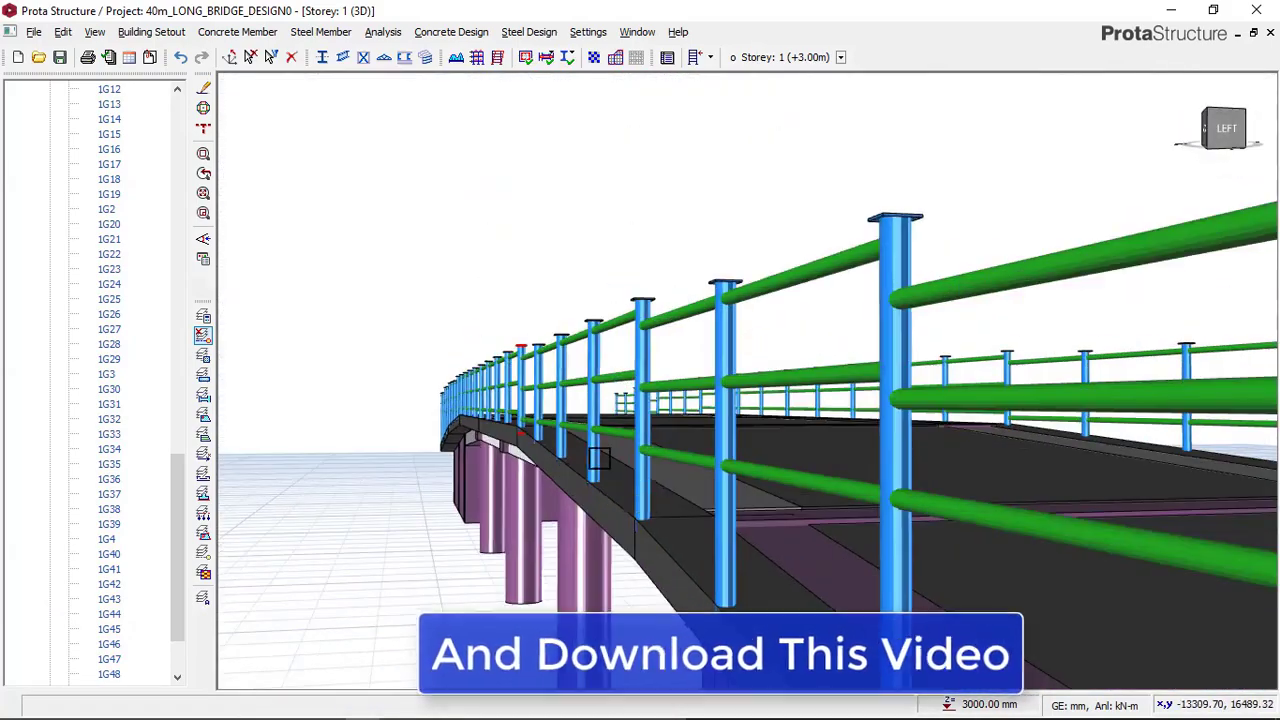
scroll(491, 423, up, 4)
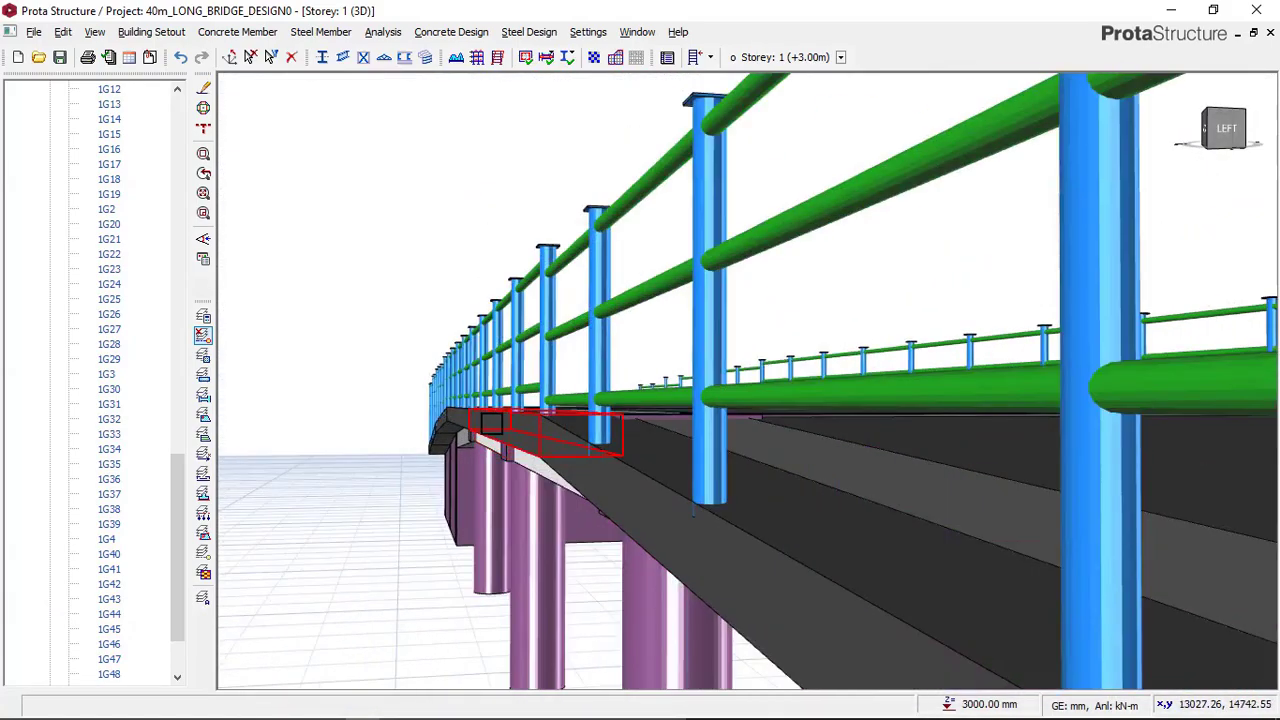
scroll(506, 417, down, 3)
scroll(506, 417, up, 2)
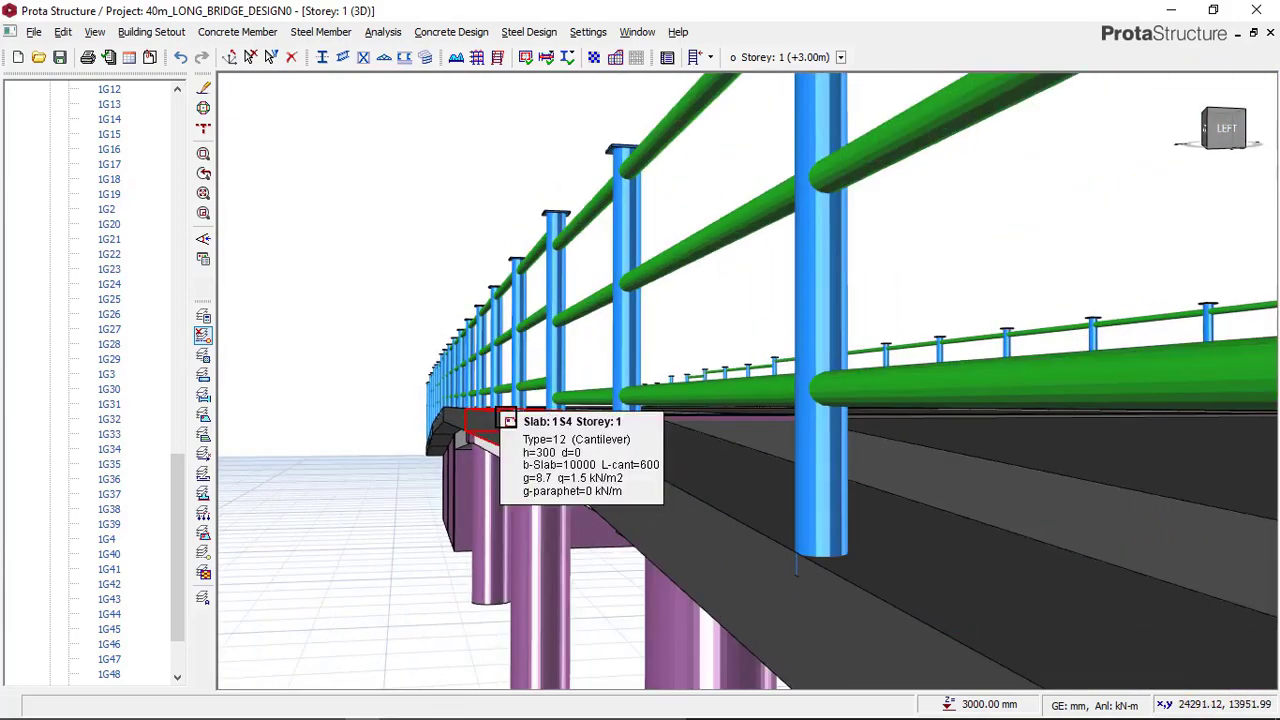
scroll(506, 417, down, 2)
scroll(507, 416, up, 3)
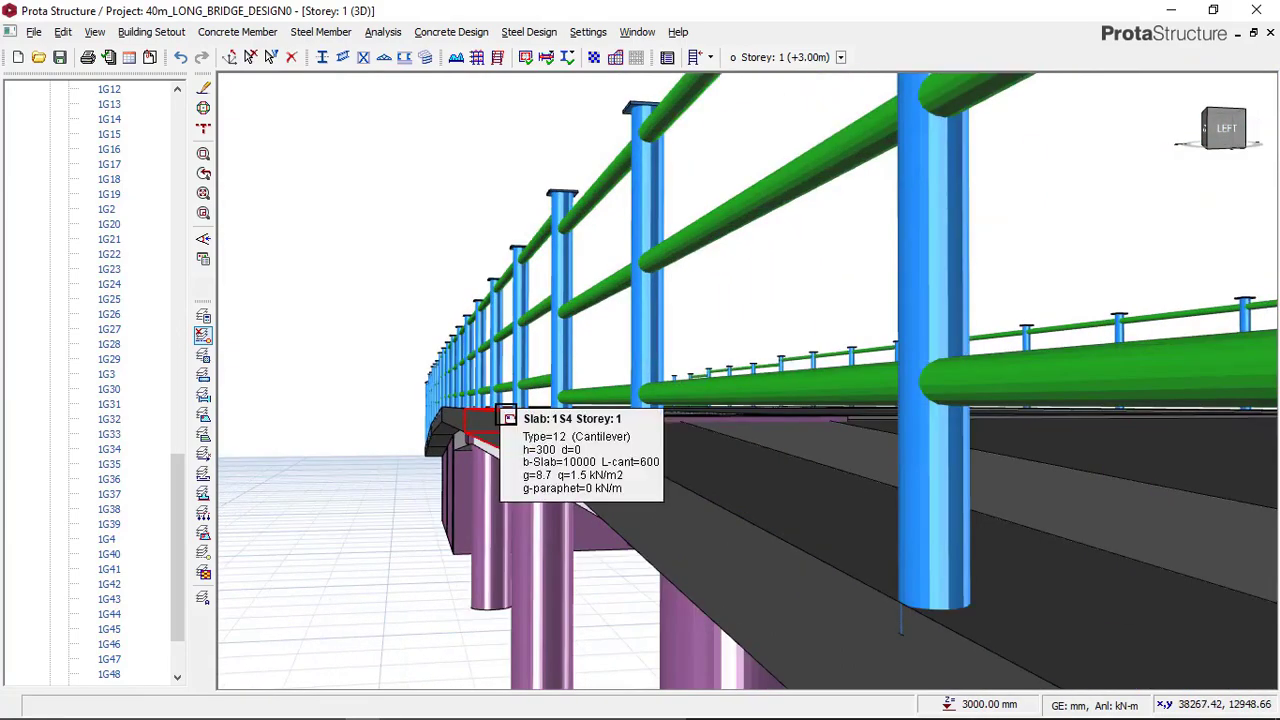